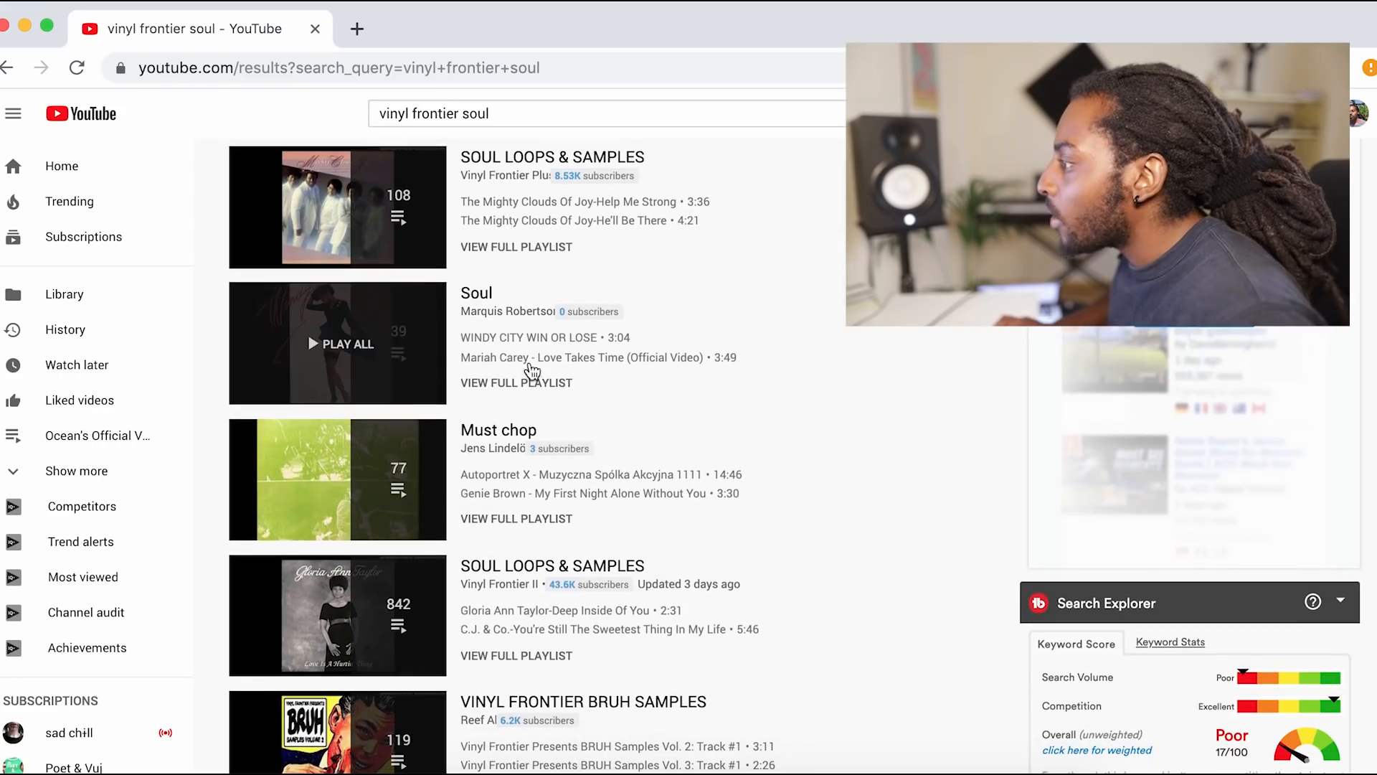
# Step: Browse the vinyl frontier soul results, search YouTube for another sample channel by name, and browse its uploaded videos
pyautogui.scroll(-4, 431, 466)
pyautogui.scroll(-4, 597, 514)
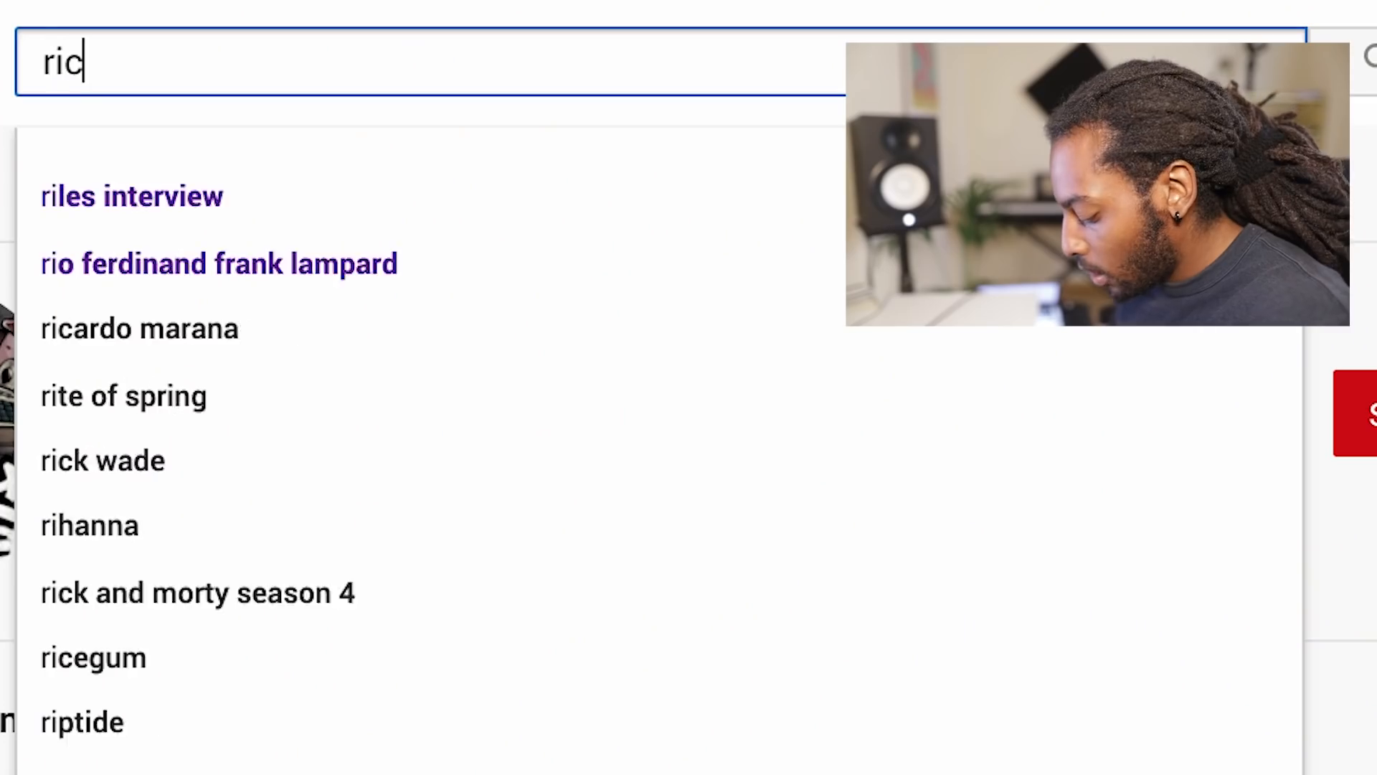
pyautogui.write('ardo ma')
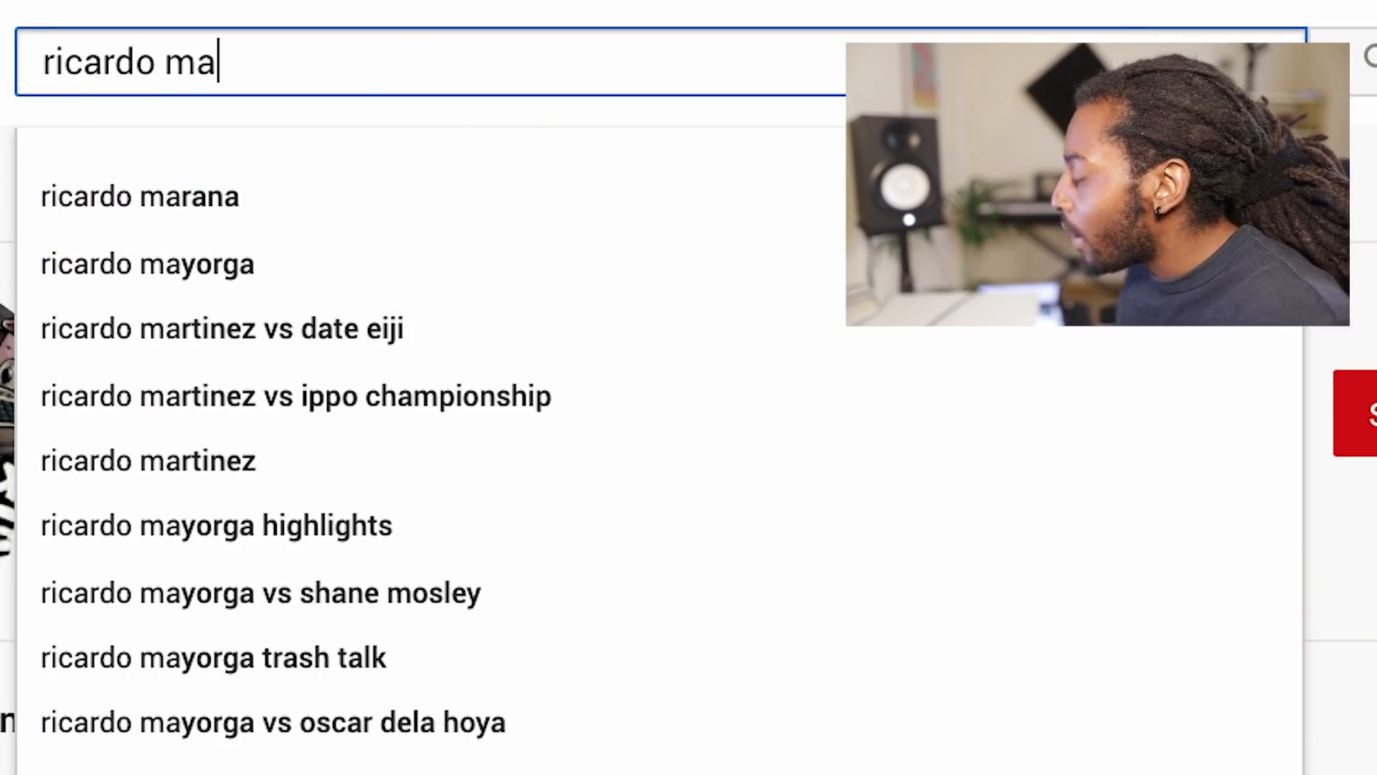
pyautogui.press('Down')
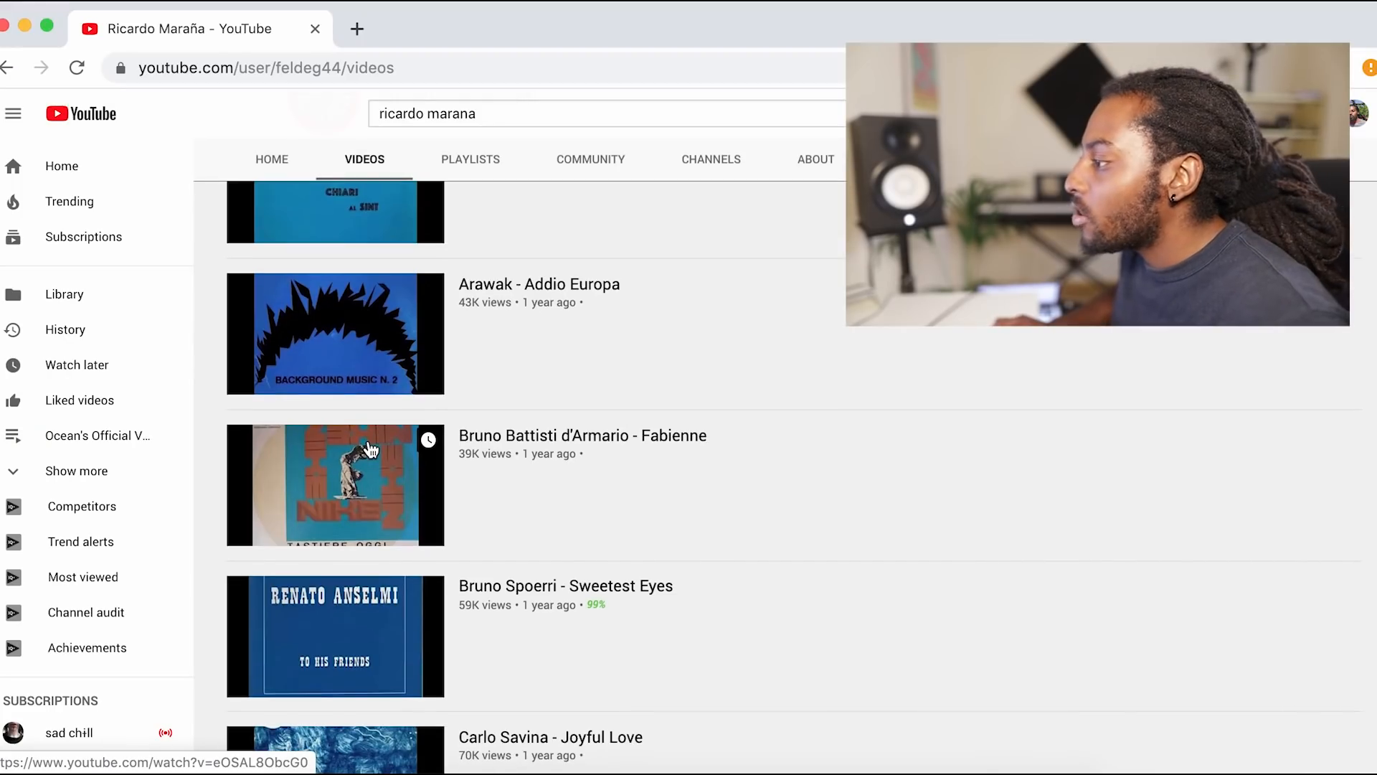
pyautogui.scroll(-3, 371, 450)
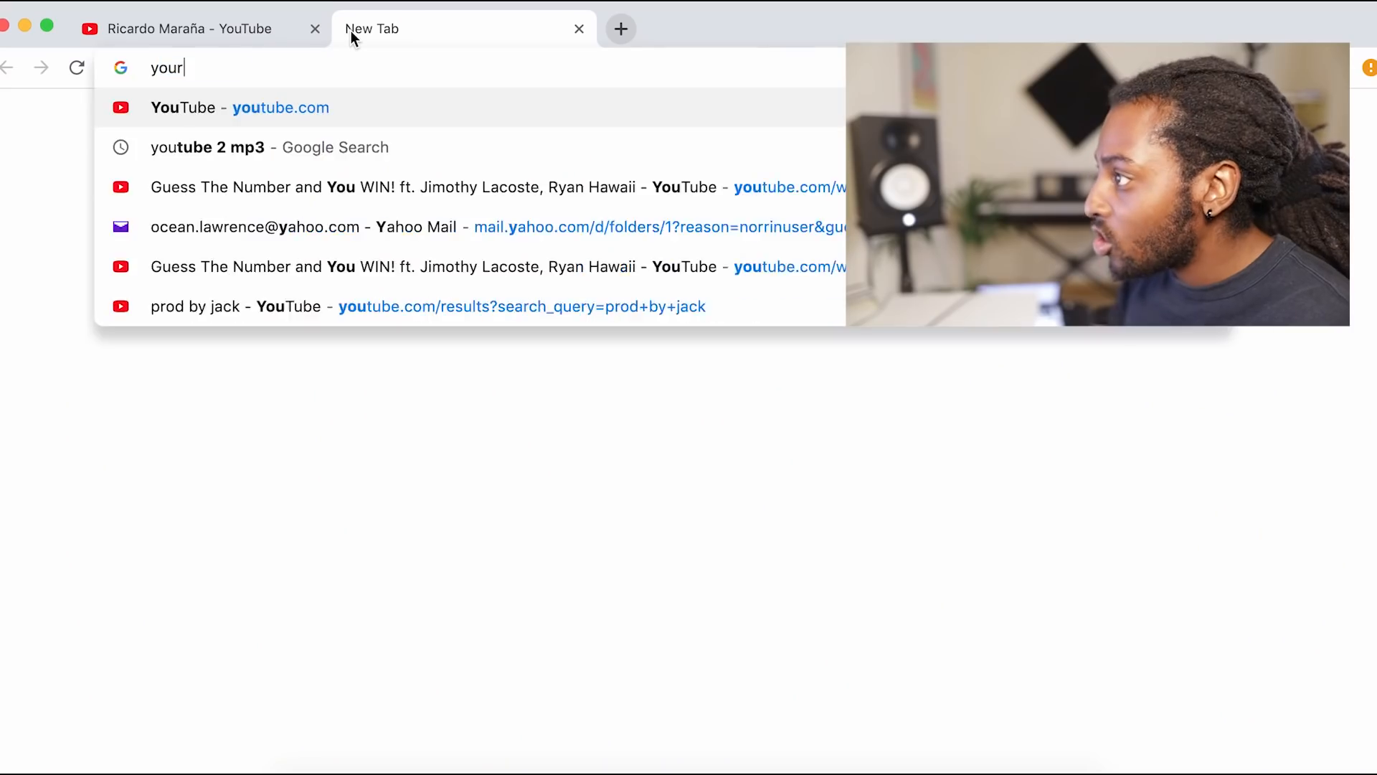
# Step: Open looperman.com/loops in a new tab and audition a loop from the list
pyautogui.write('u')
pyautogui.press('BackSpace')
pyautogui.press('BackSpace')
pyautogui.write('t')
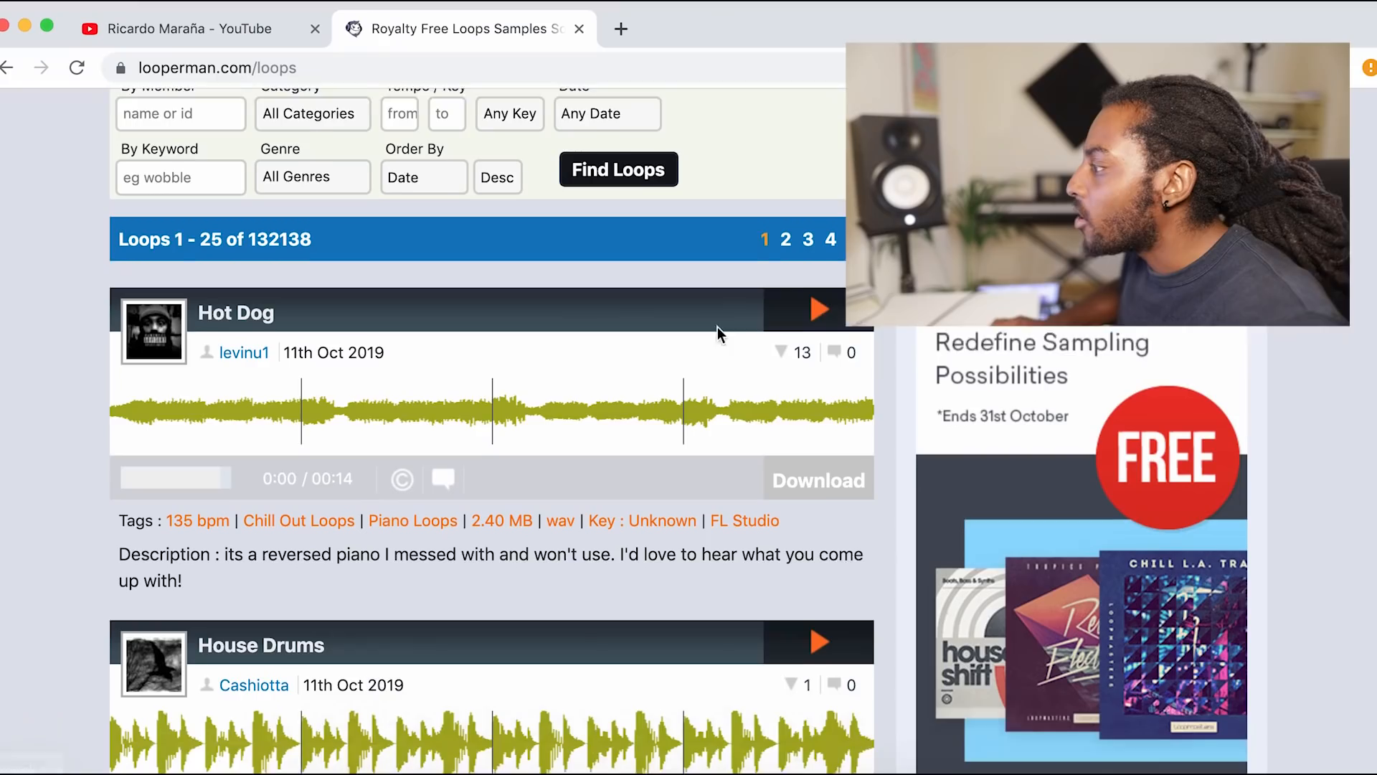
pyautogui.scroll(-1, 716, 332)
pyautogui.click(840, 288)
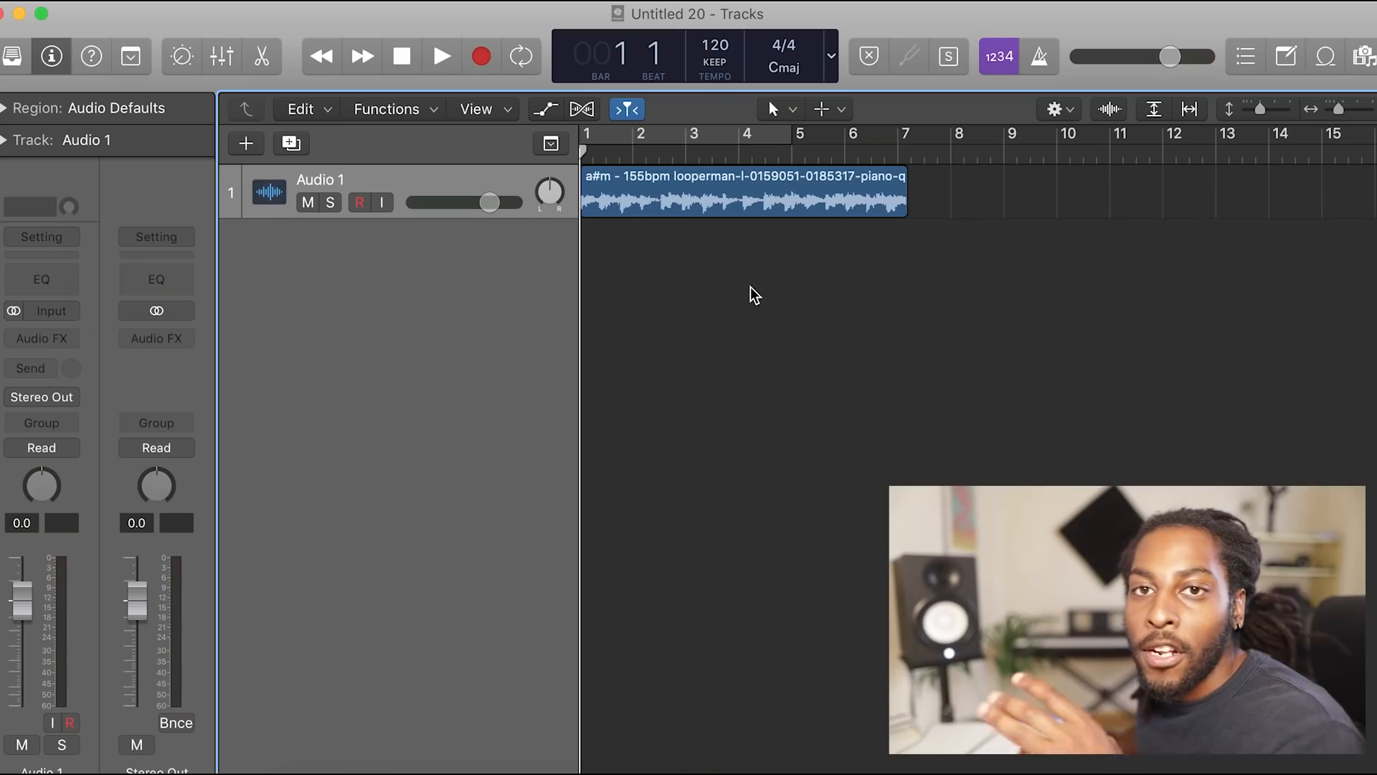
# Step: Extend the cycle range from bar 1 to bar 9 and set the project tempo to 155 BPM
pyautogui.click(654, 137)
pyautogui.moveTo(784, 138); pyautogui.dragTo(1008, 139)
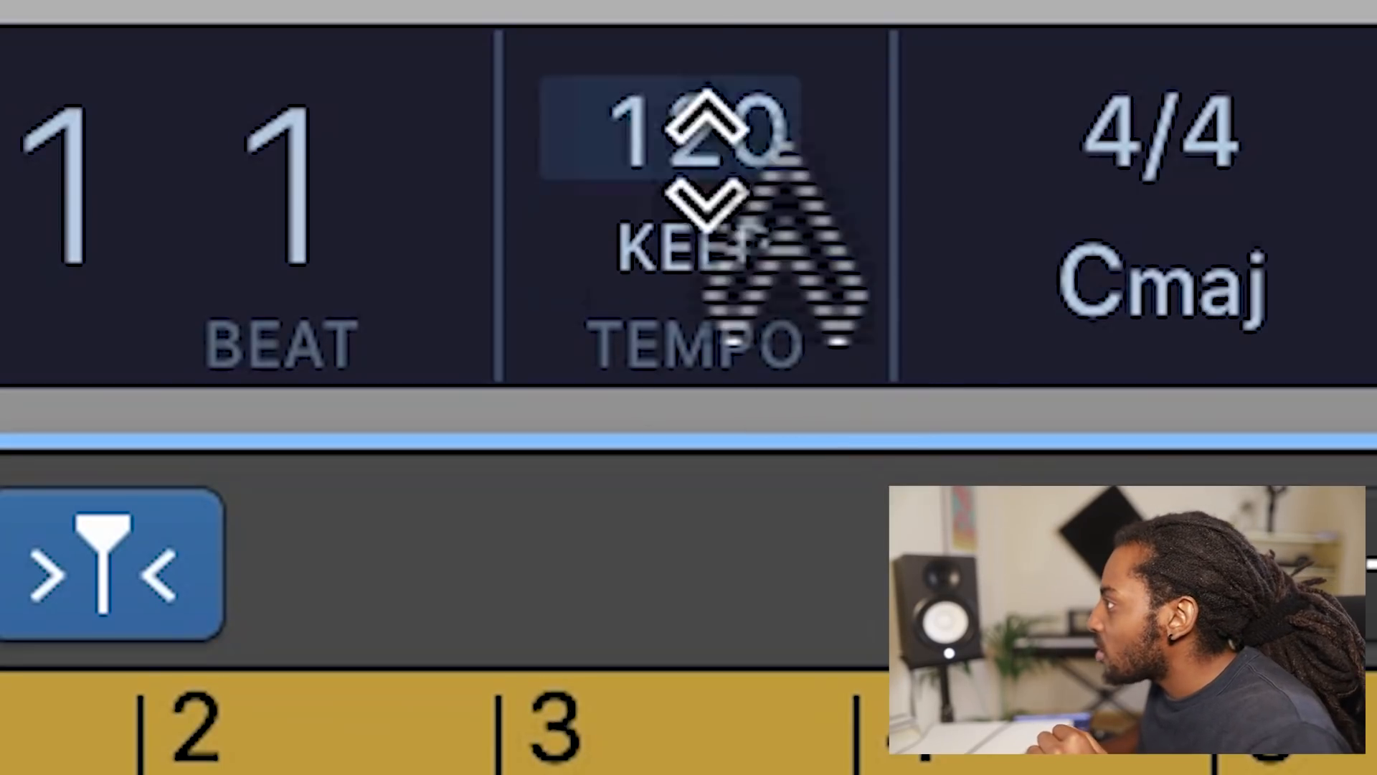
pyautogui.moveTo(700, 129); pyautogui.dragTo(775, 58)
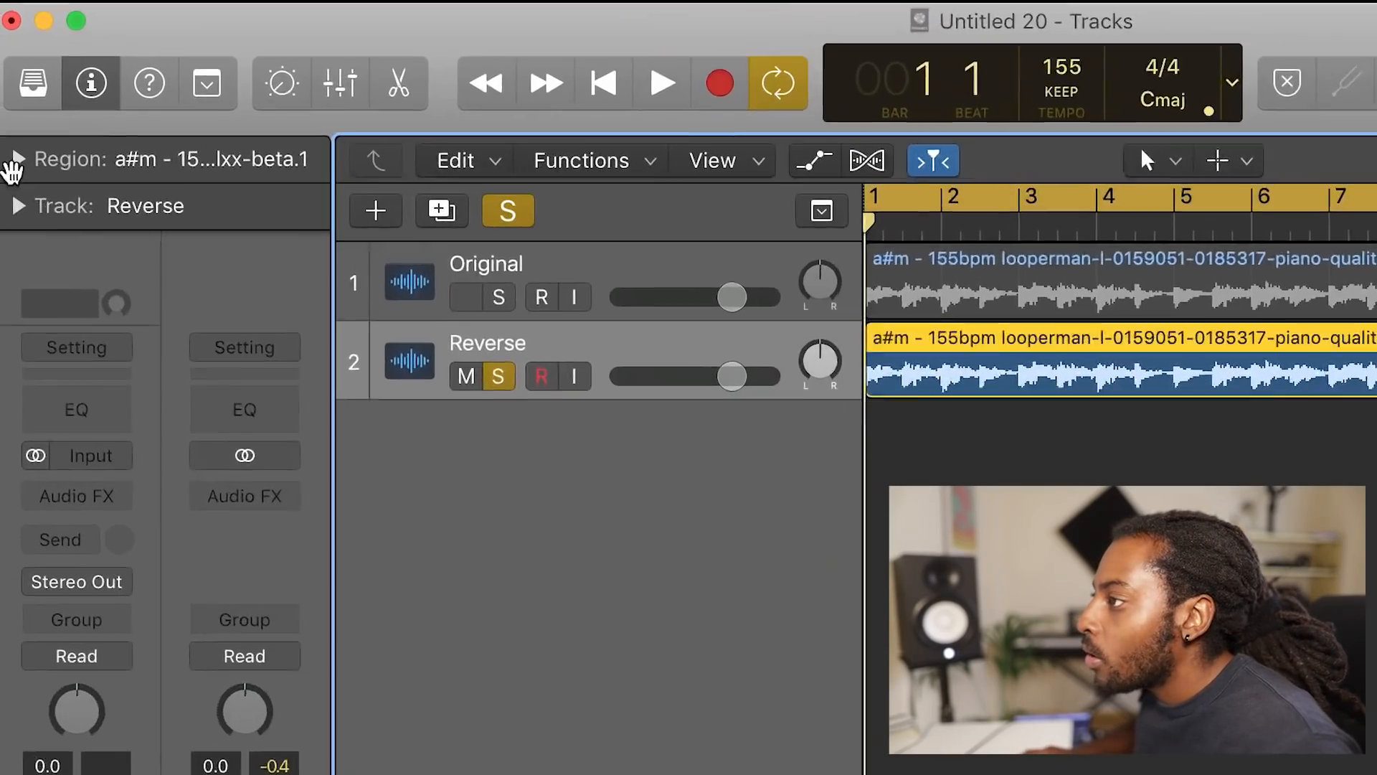
# Step: Turn on Reverse for the audio region on the Reverse track and play it back
pyautogui.click(14, 160)
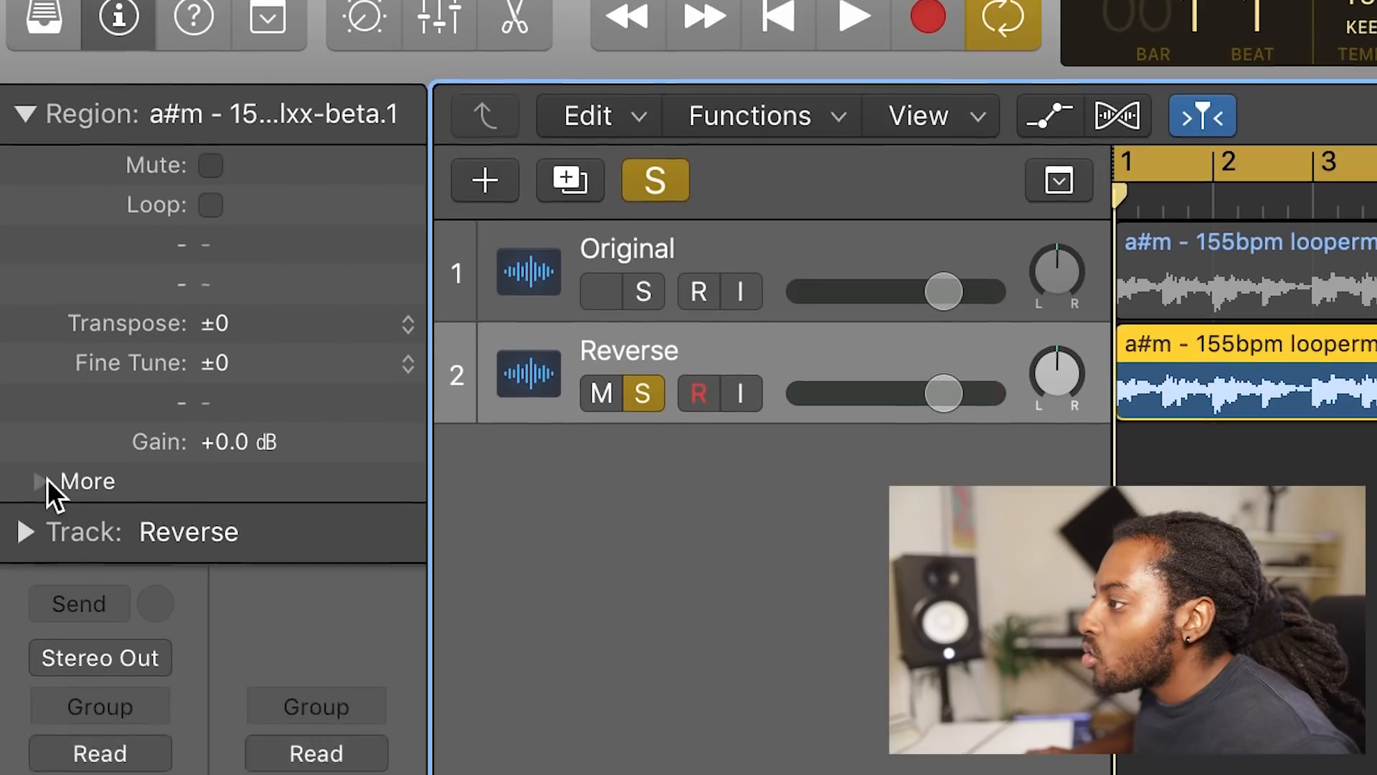
pyautogui.click(41, 569)
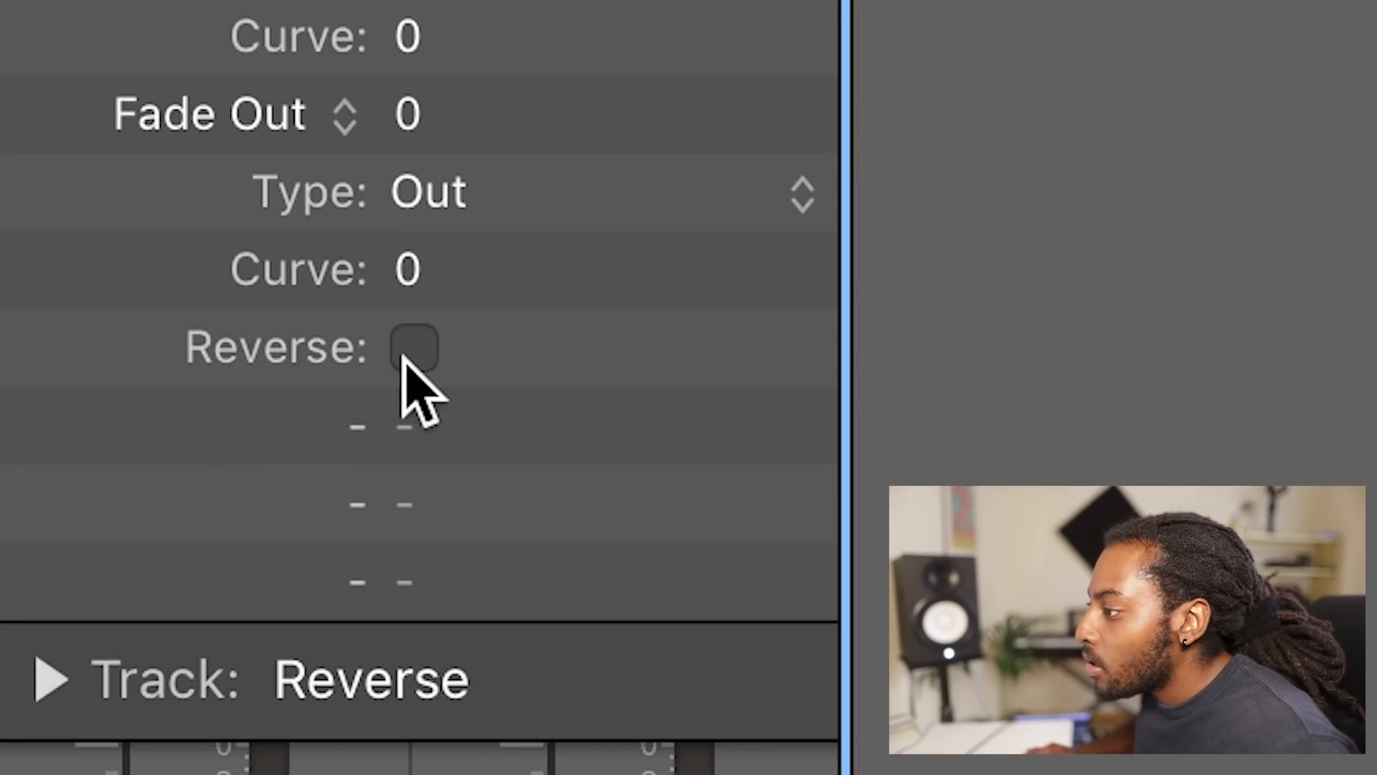
pyautogui.click(411, 350)
pyautogui.press('space')
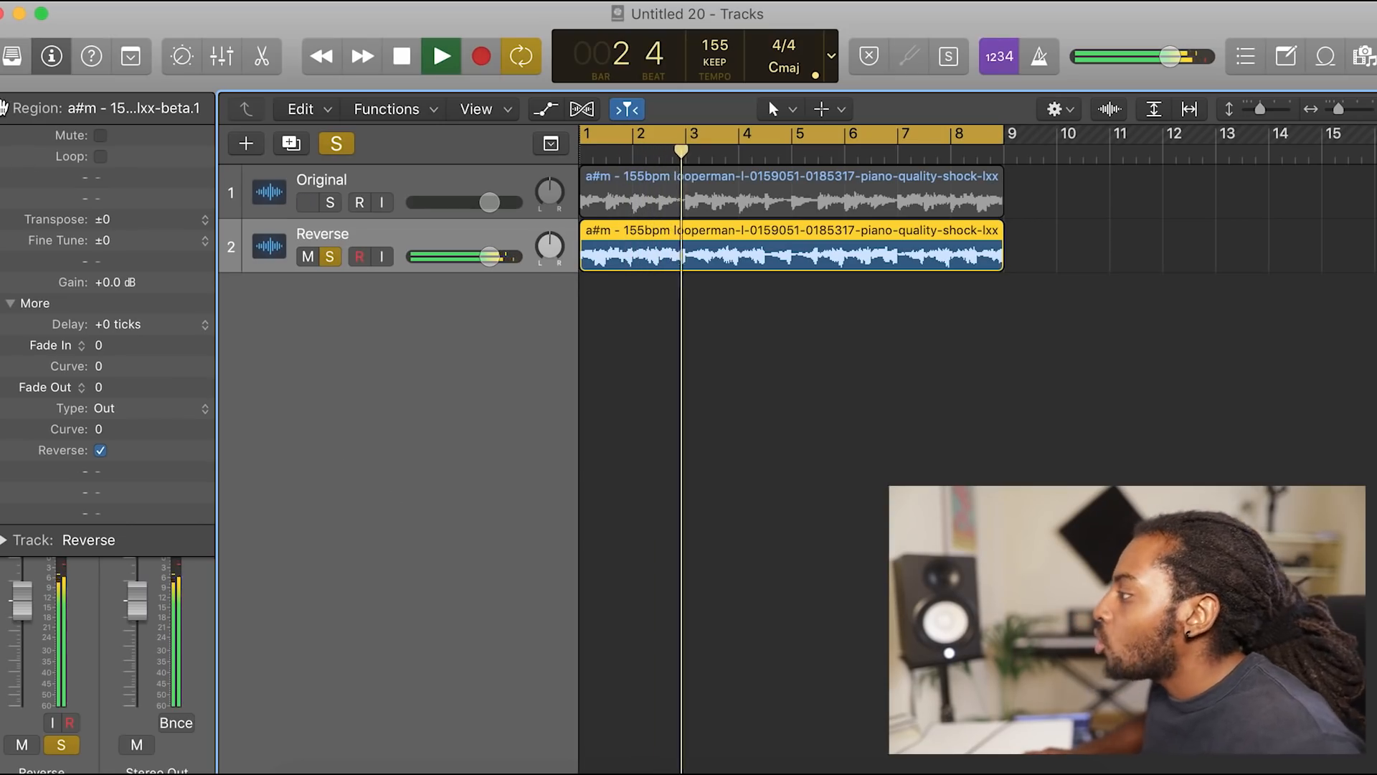
pyautogui.click(4, 109)
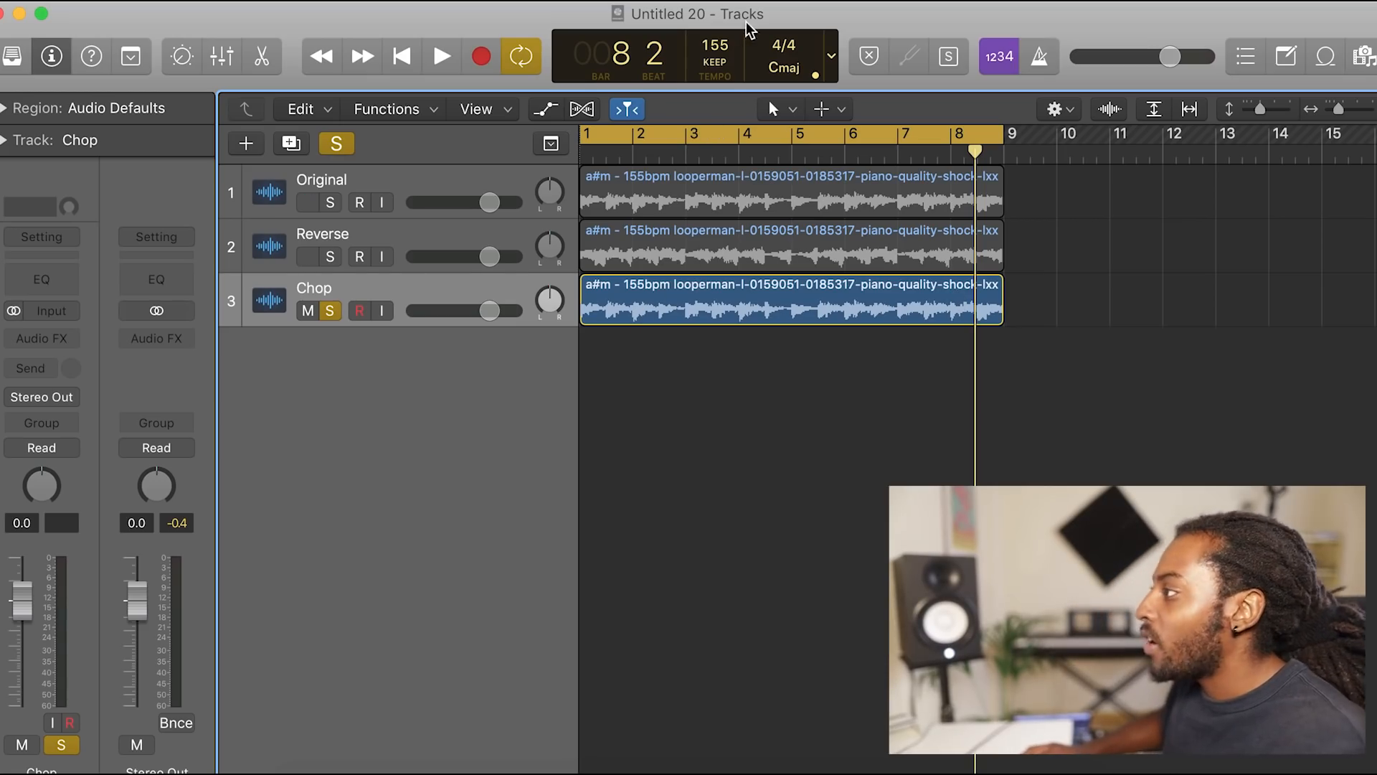
# Step: Try the project at a tempo of 142 BPM, and restore it to 155 BPM
pyautogui.moveTo(695, 39); pyautogui.dragTo(721, 89)
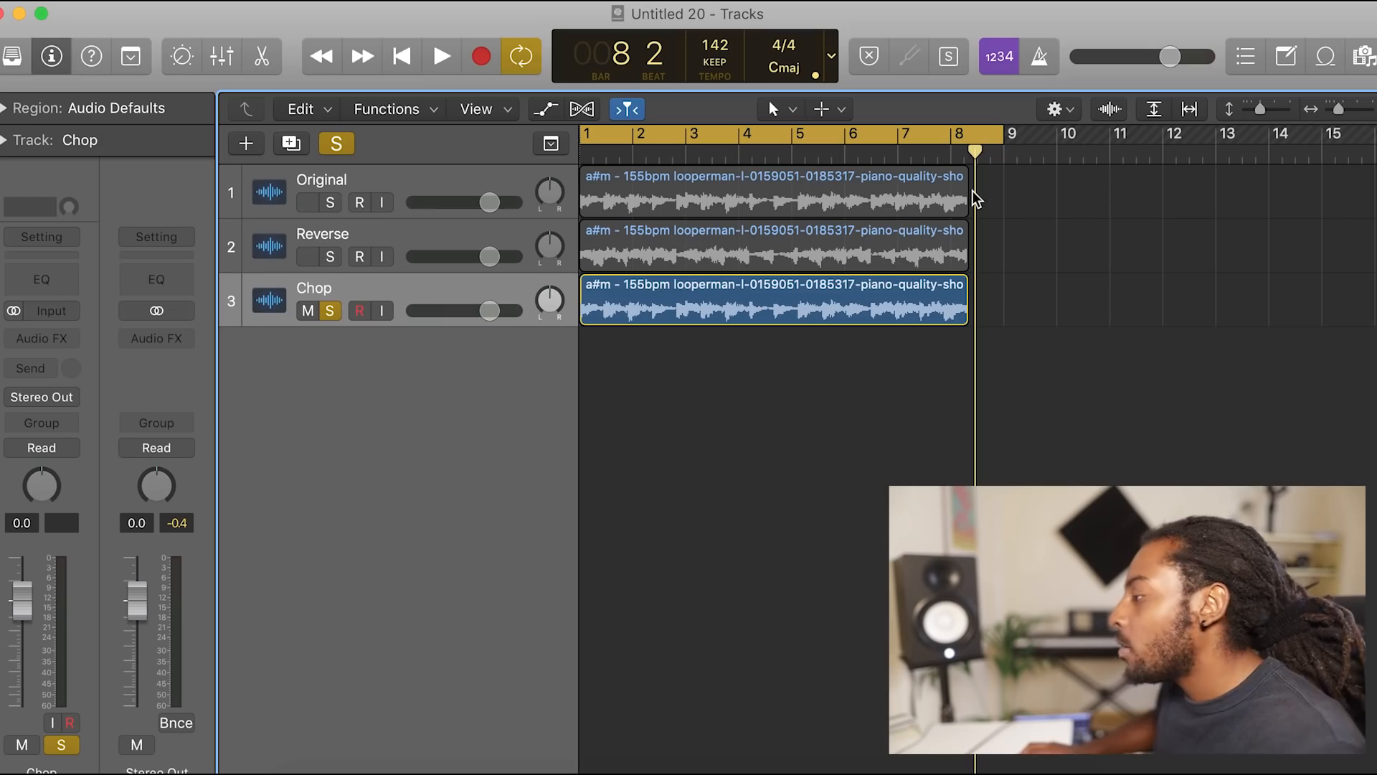
pyautogui.moveTo(715, 61); pyautogui.dragTo(716, 33)
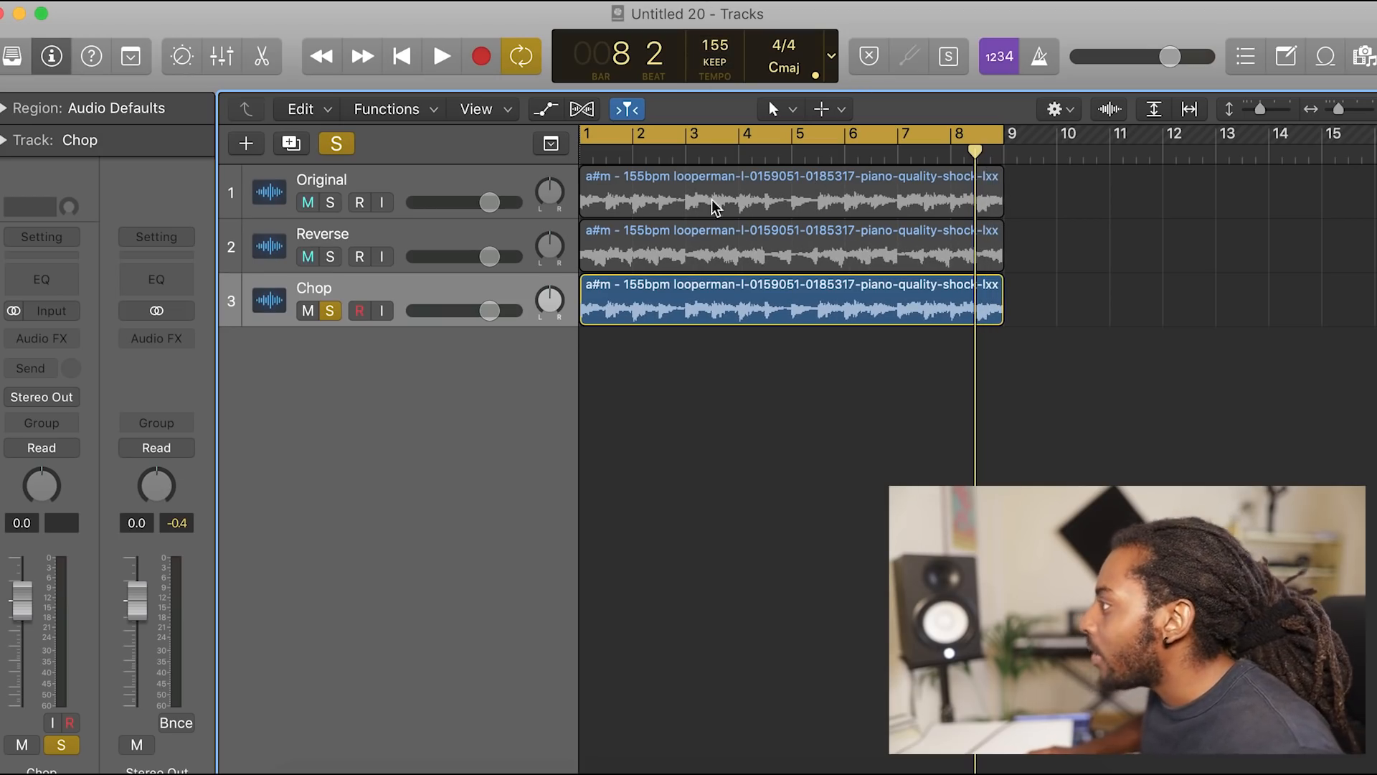
# Step: Select the audio region on the Chop track and play it from bar 1
pyautogui.hscroll(-1, 682, 430)
pyautogui.click(636, 298)
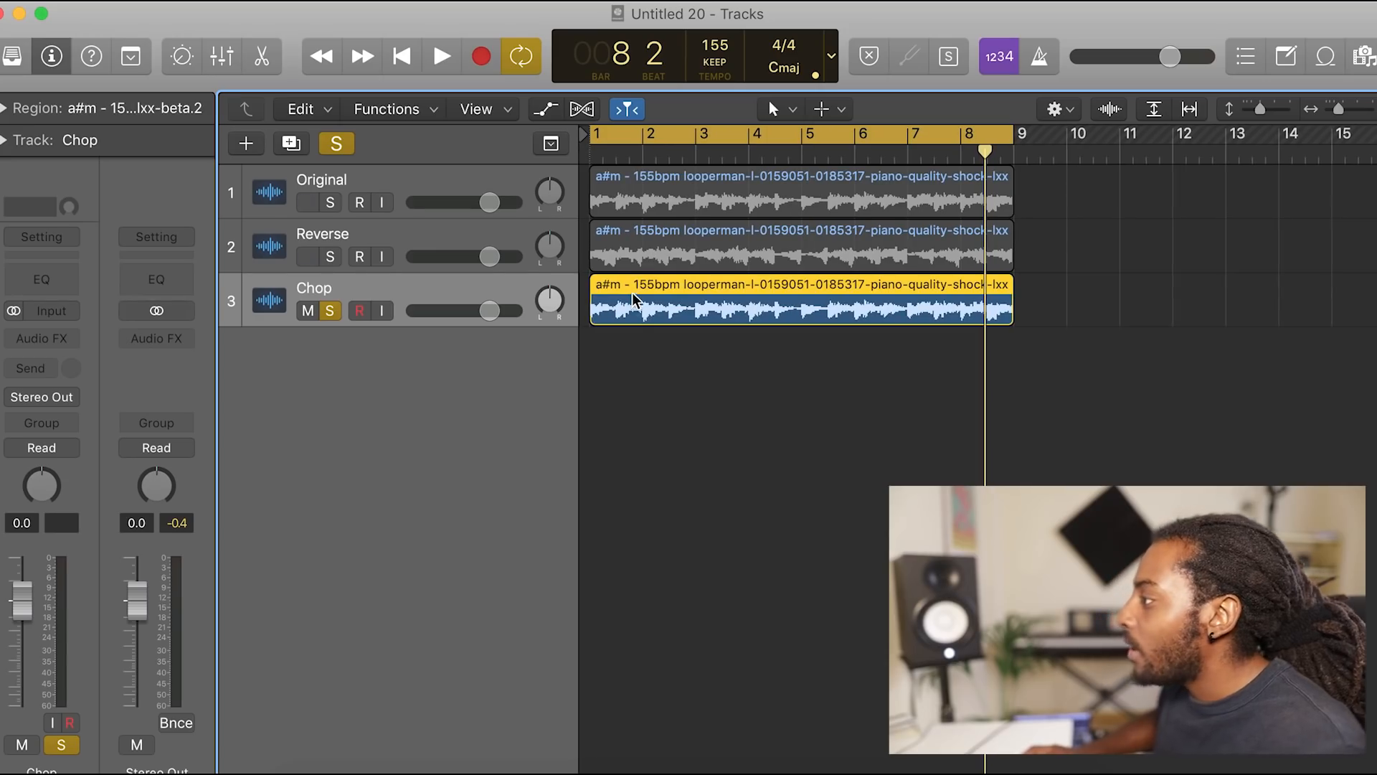
pyautogui.click(643, 155)
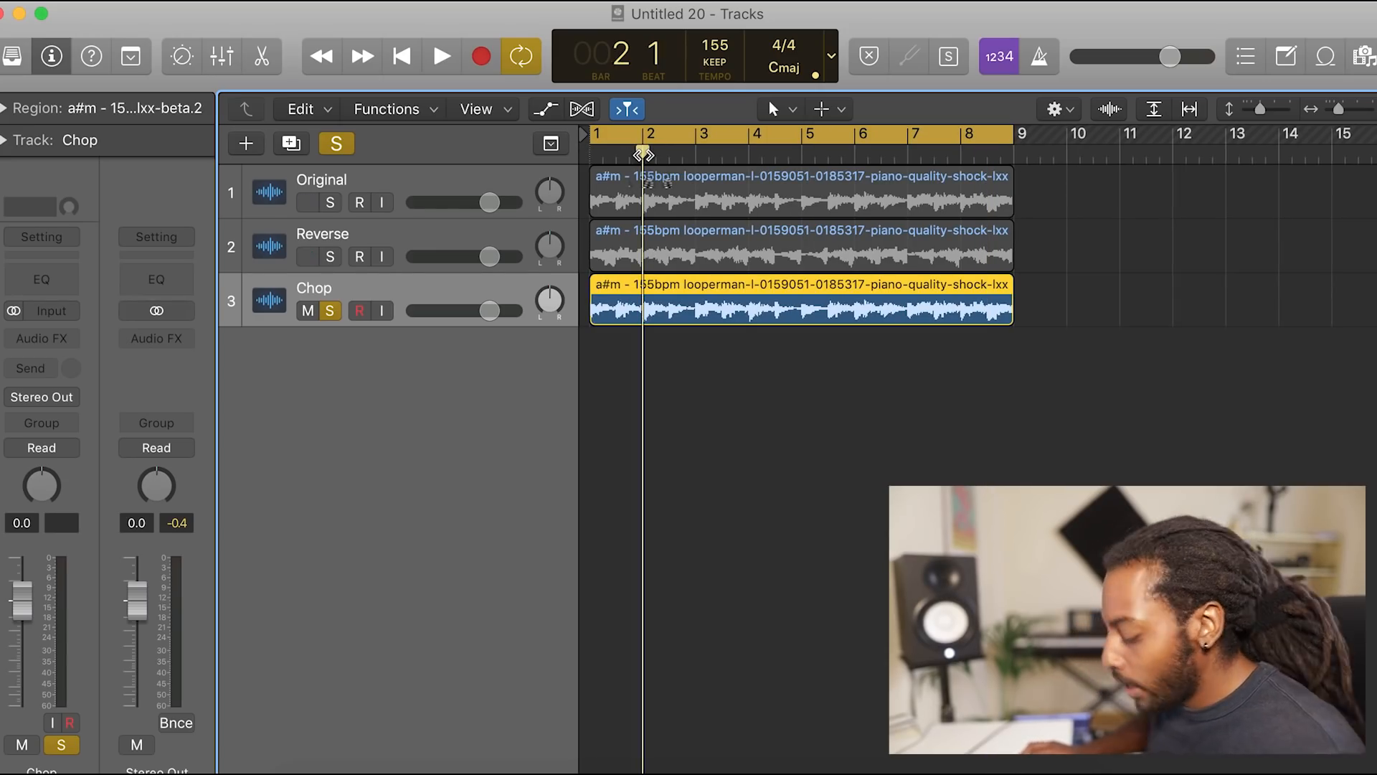
pyautogui.click(593, 155)
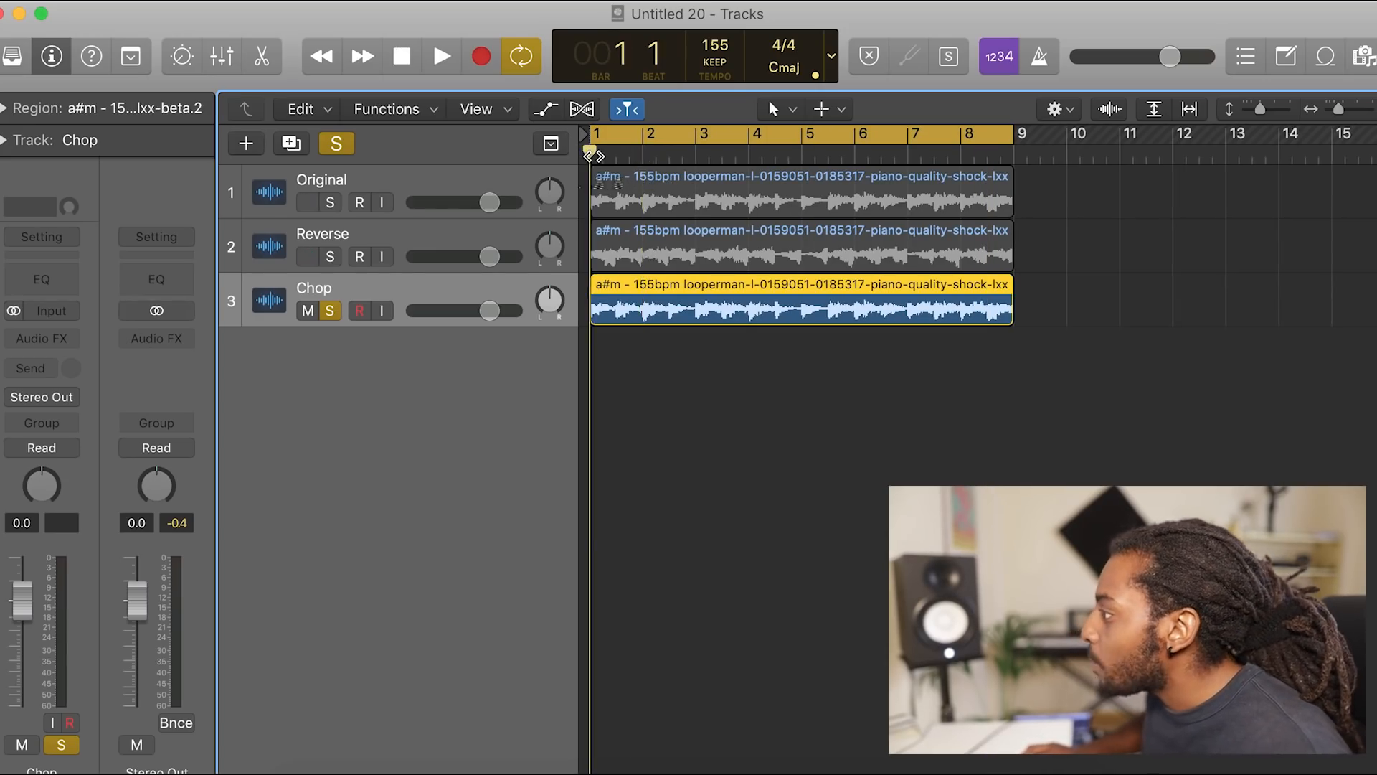
pyautogui.press('space')
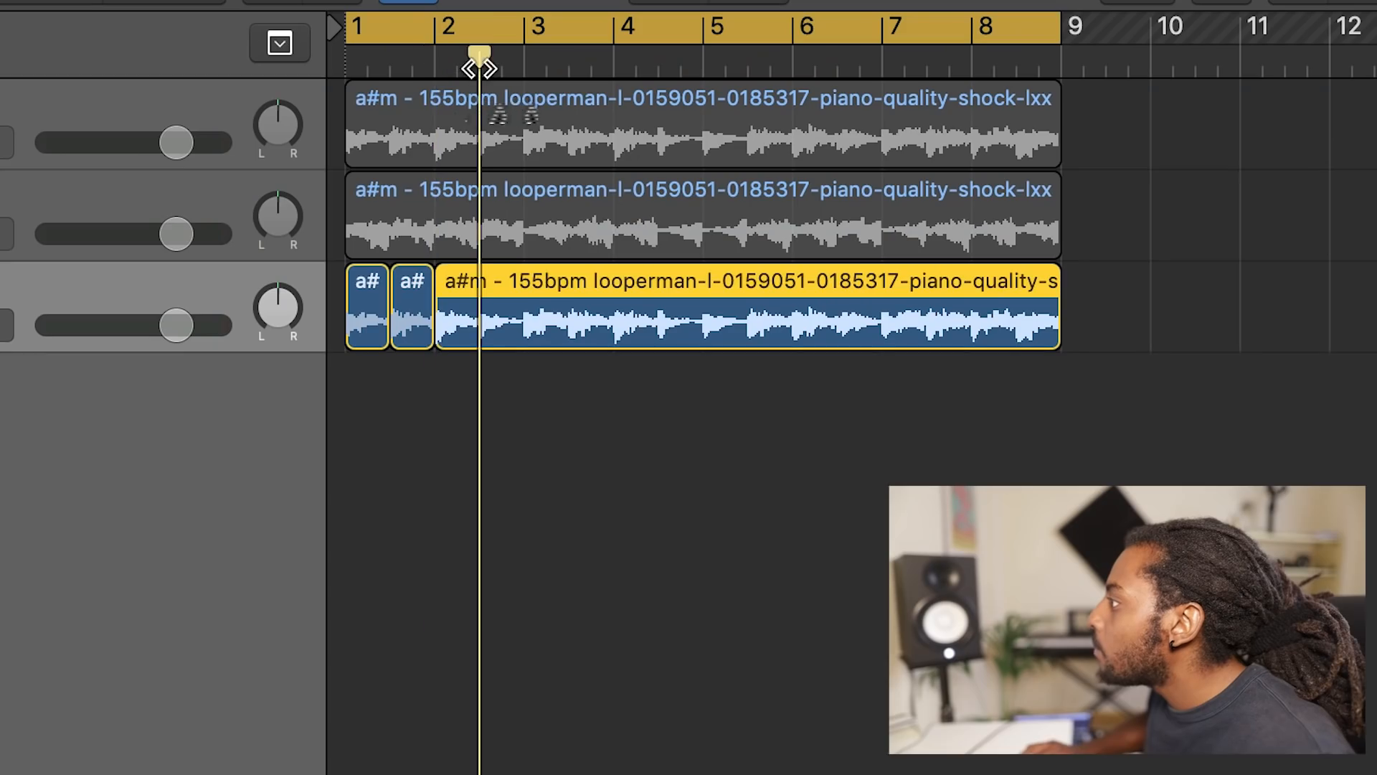
# Step: Split the remaining part of the Chop region at successive half-bar positions
pyautogui.click(522, 69)
pyautogui.press('super+t')
pyautogui.click(567, 65)
pyautogui.press('t')
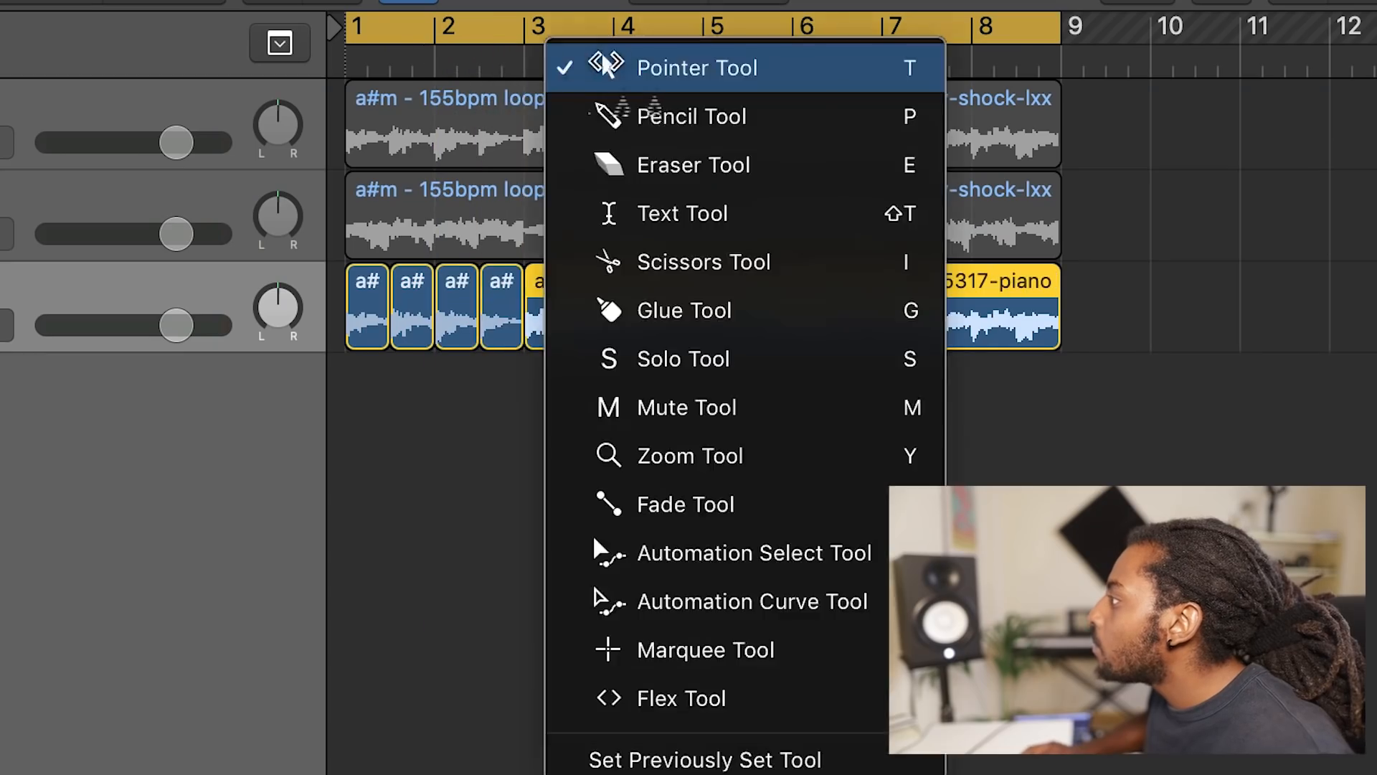
pyautogui.click(480, 62)
pyautogui.press('super+t')
pyautogui.click(610, 65)
pyautogui.press('super+t')
pyautogui.click(660, 63)
pyautogui.press('super+t')
pyautogui.click(704, 65)
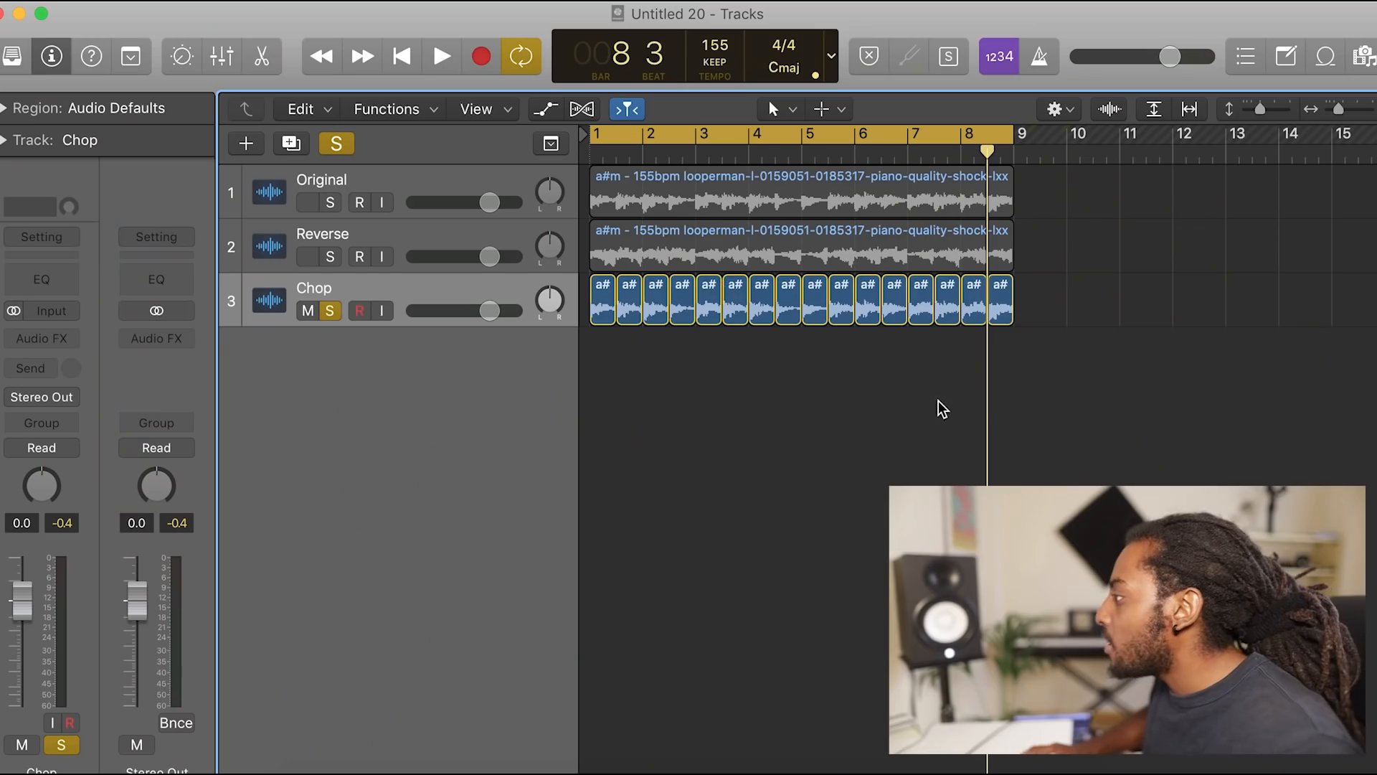
# Step: Select all the slices on the Chop track and convert them to a new sampler track with zones created from regions
pyautogui.moveTo(1103, 394); pyautogui.dragTo(596, 308)
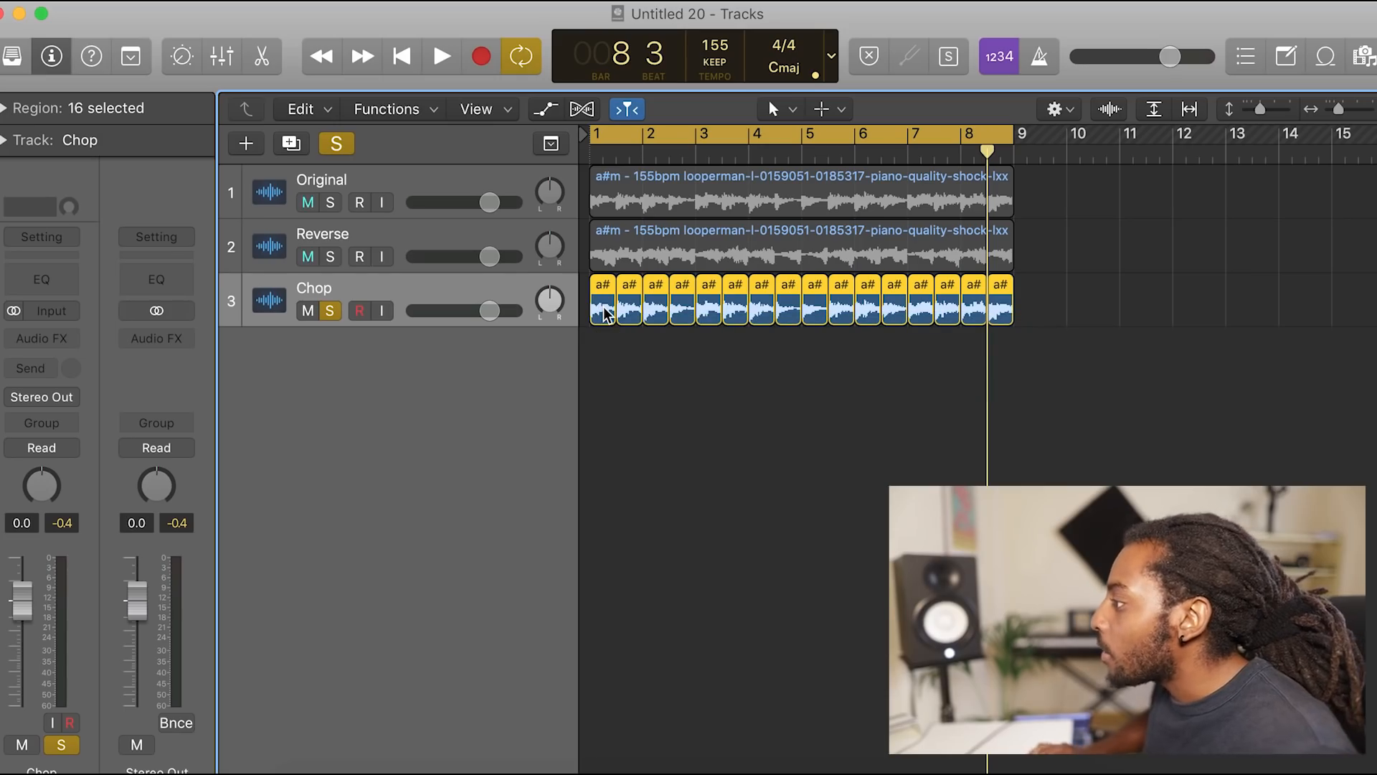
pyautogui.rightClick(604, 310)
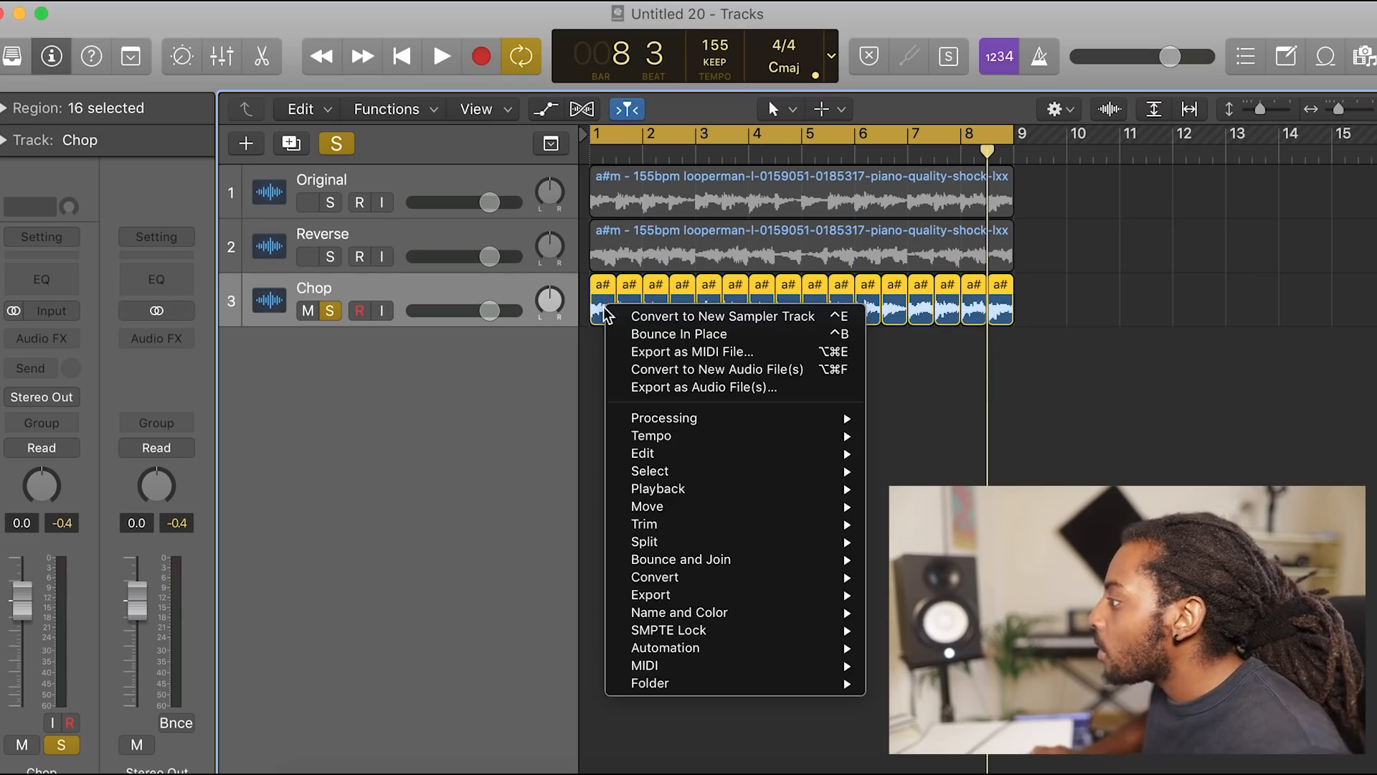
pyautogui.click(648, 319)
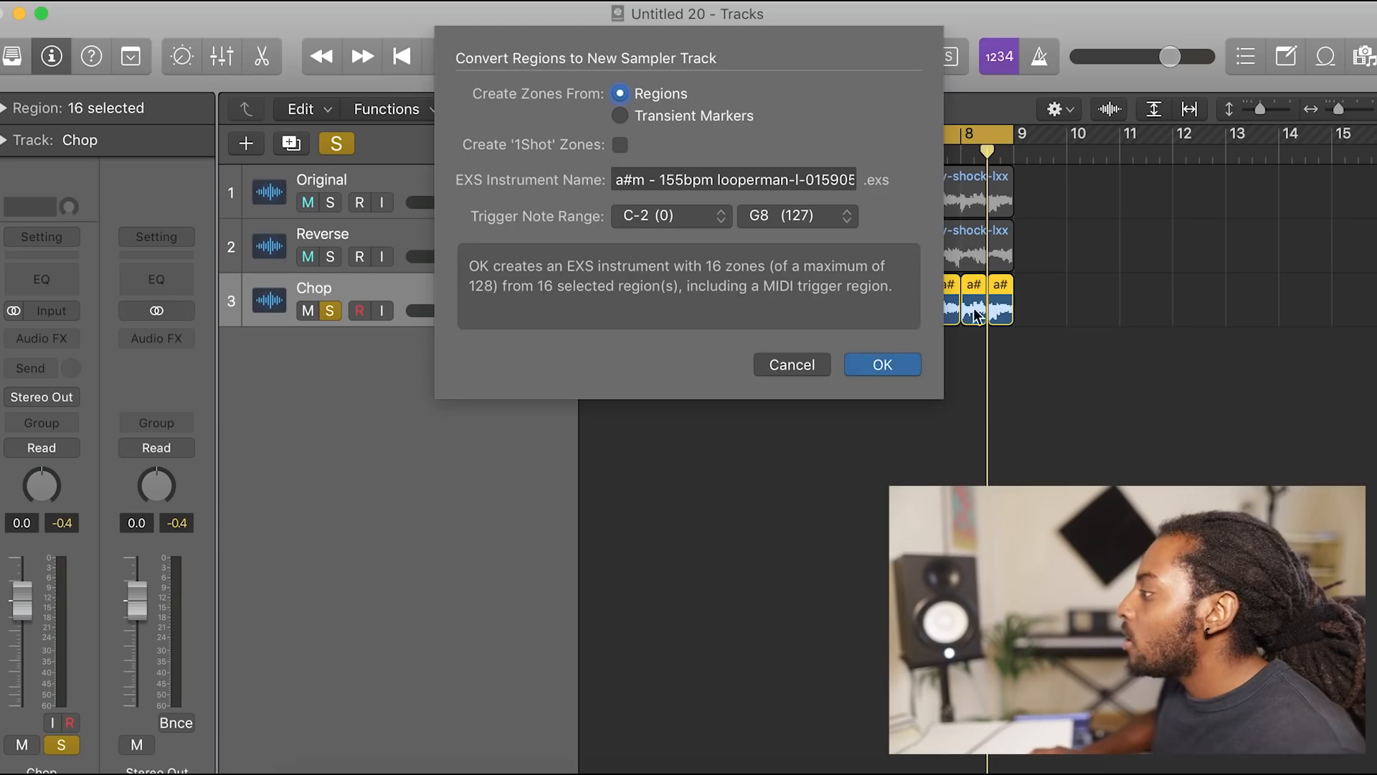
pyautogui.click(889, 355)
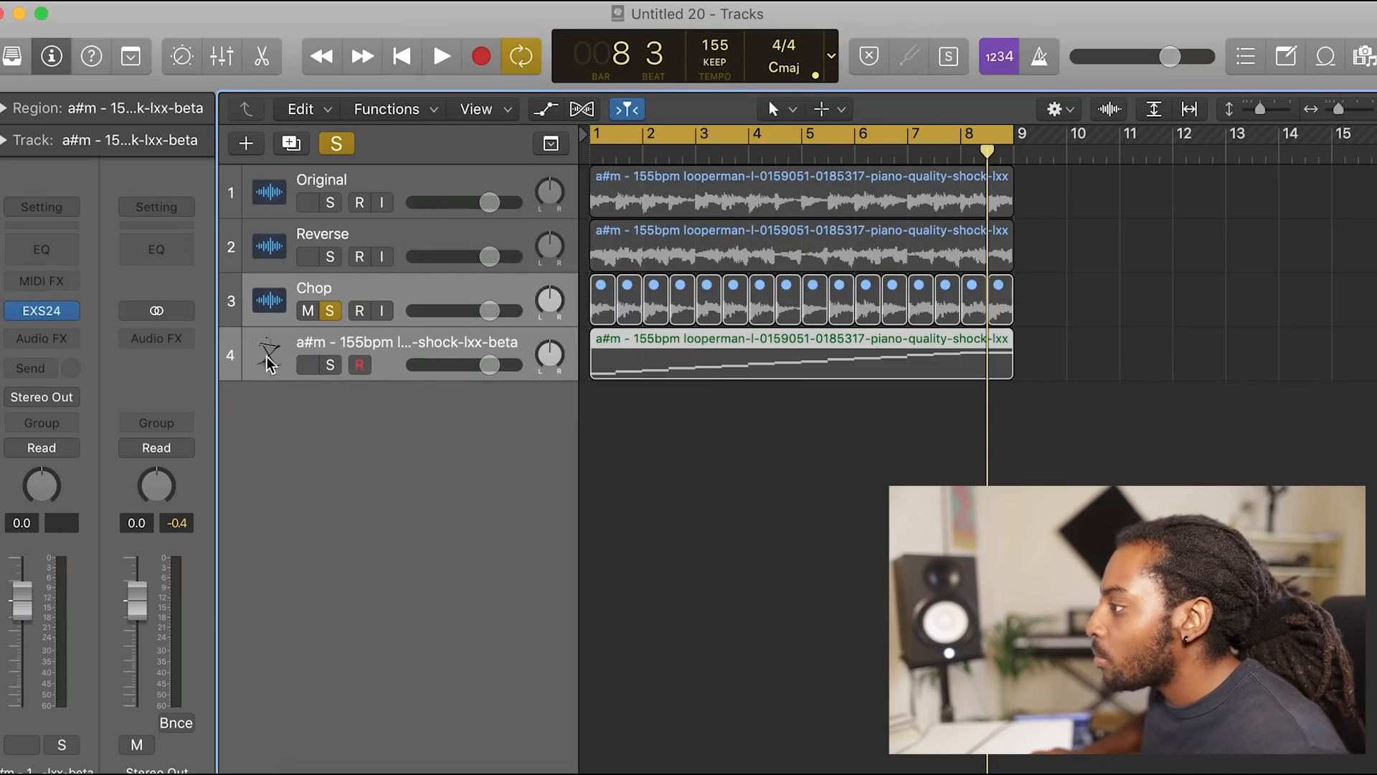
# Step: Open the new sampler track's MIDI region in the Piano Roll, play it, and enlarge the editor
pyautogui.click(270, 364)
pyautogui.doubleClick(657, 357)
pyautogui.press('space')
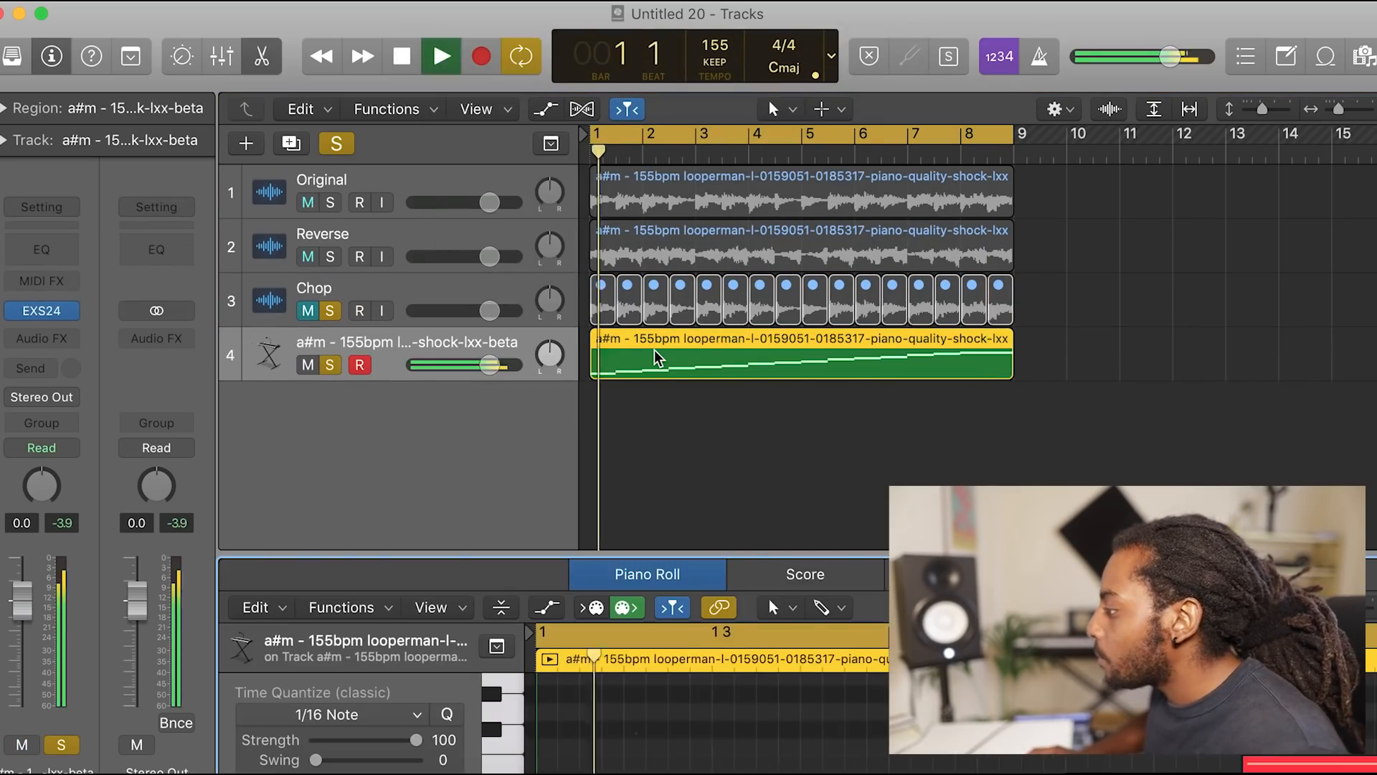
pyautogui.moveTo(752, 555); pyautogui.dragTo(752, 188)
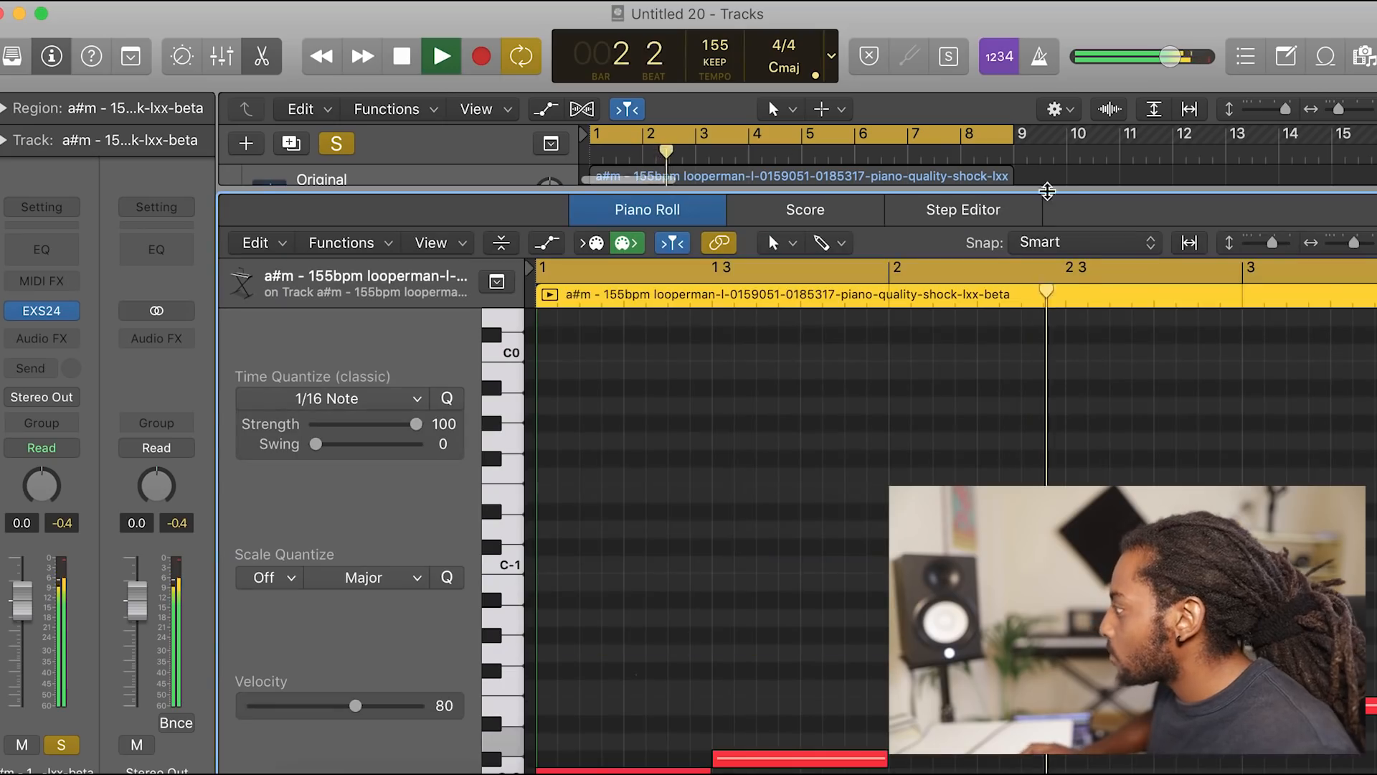
pyautogui.moveTo(1349, 251); pyautogui.dragTo(1336, 251)
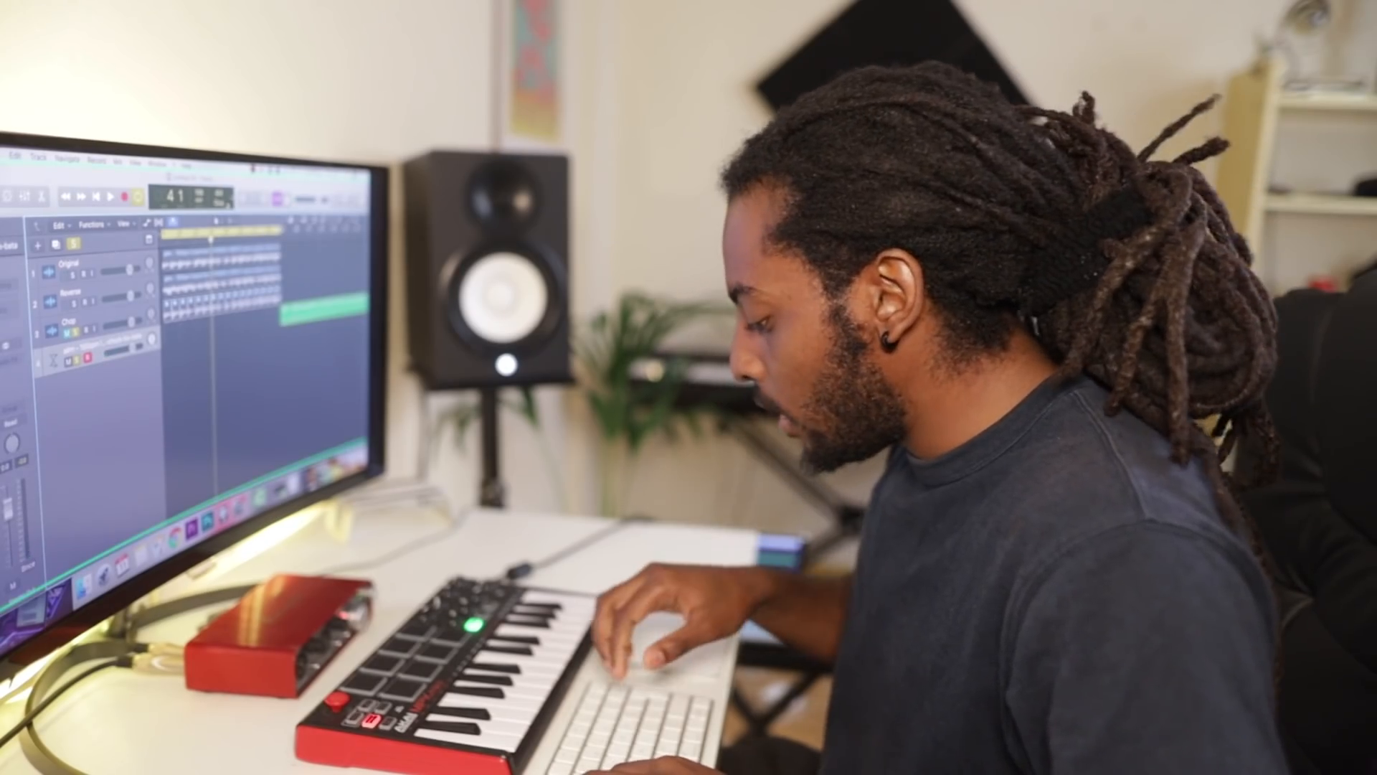
# Step: Record a rearranged chop pattern on the sampler track, select all its notes, and play it back
pyautogui.press('r')
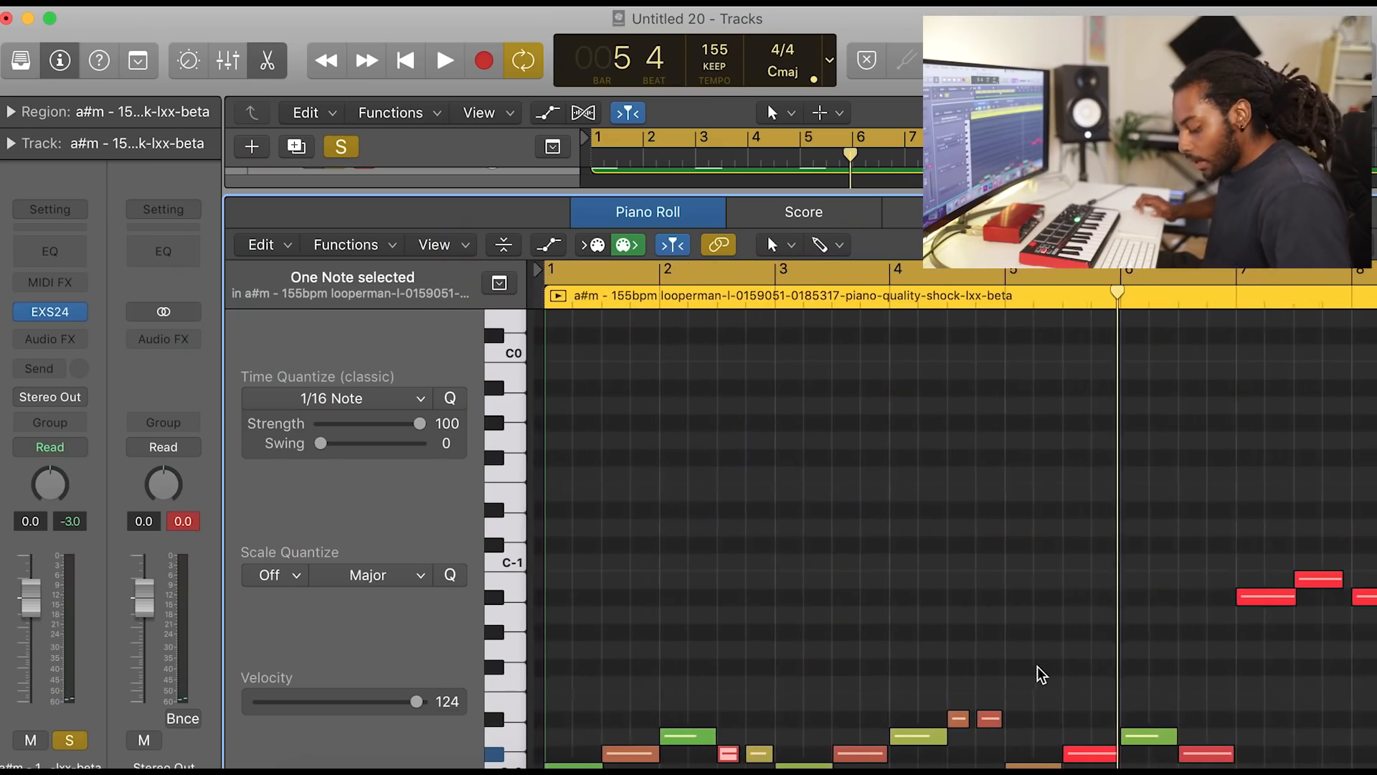
pyautogui.press('super+a')
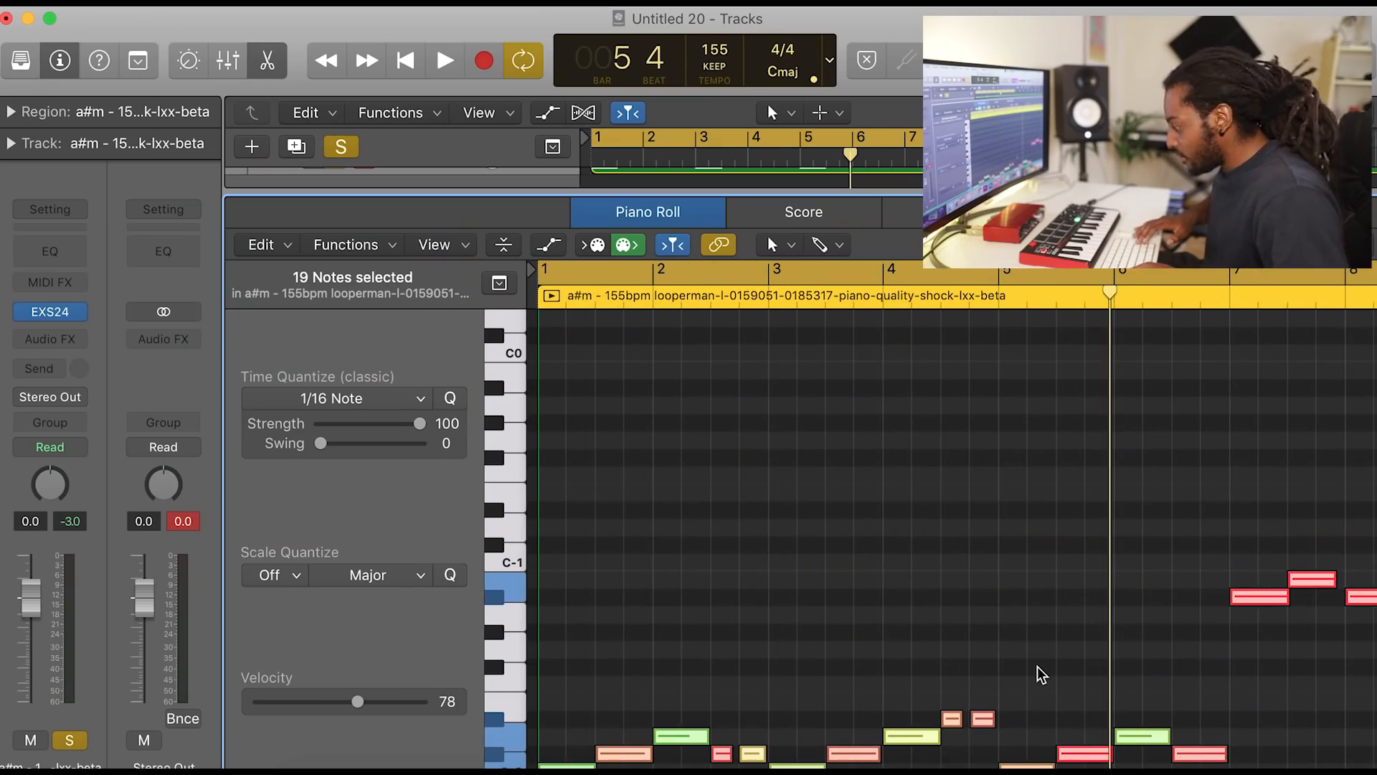
pyautogui.press('space')
pyautogui.click(956, 587)
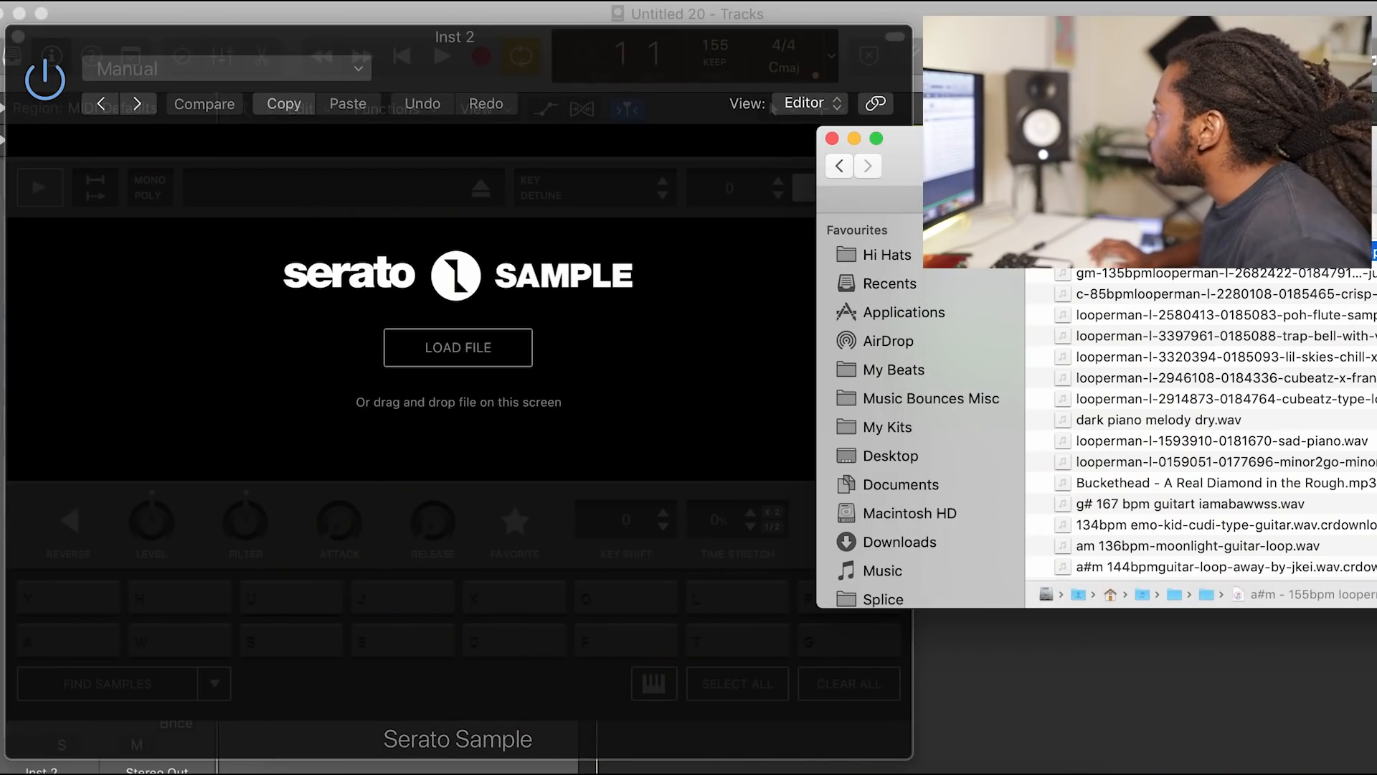
# Step: Load the a#m 155bpm Looperman loop into Serato Sample on track 5 and raise the project tempo to 177 BPM
pyautogui.moveTo(470, 346); pyautogui.dragTo(419, 361)
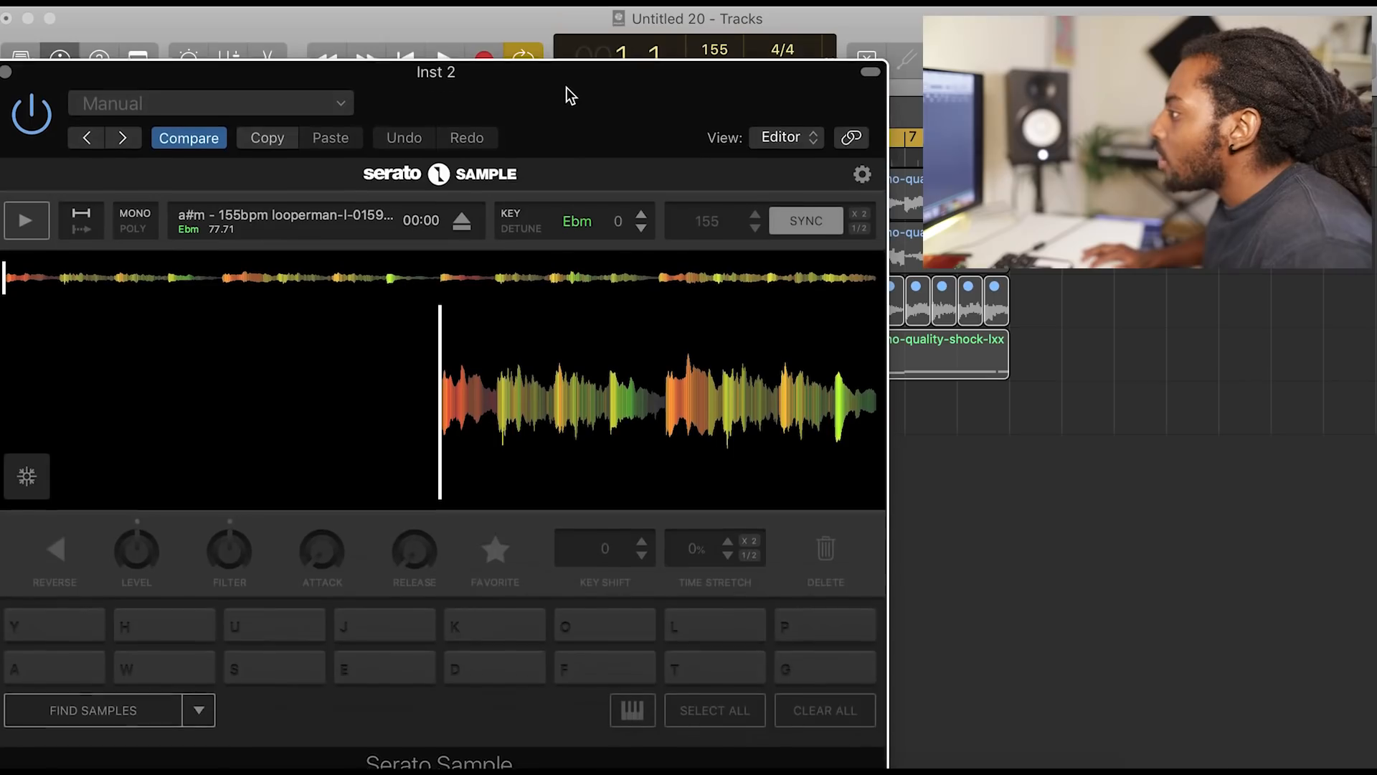
pyautogui.moveTo(715, 49); pyautogui.dragTo(715, 28)
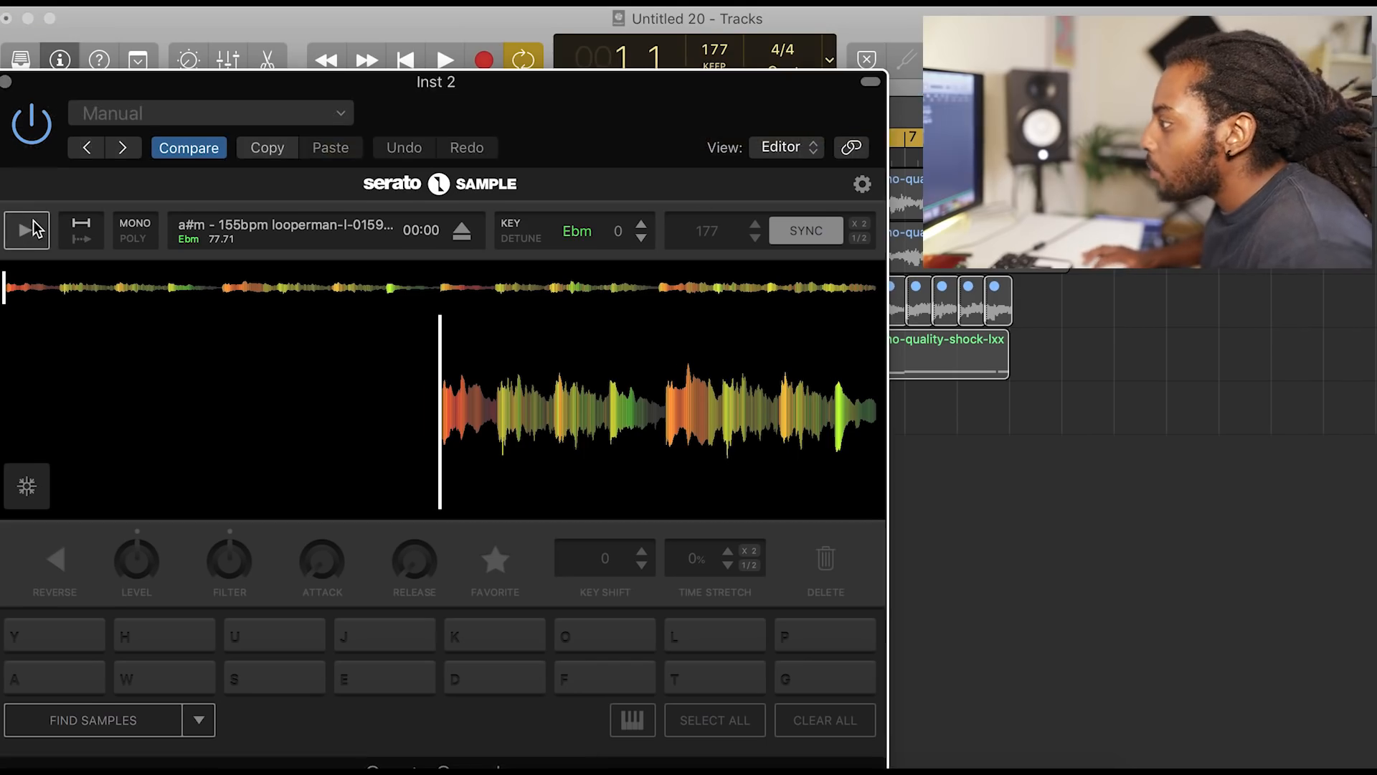
# Step: Play the loop in Serato Sample and slice it by ear, assigning cue points in sequence to all sixteen pads from A to P
pyautogui.press('a')
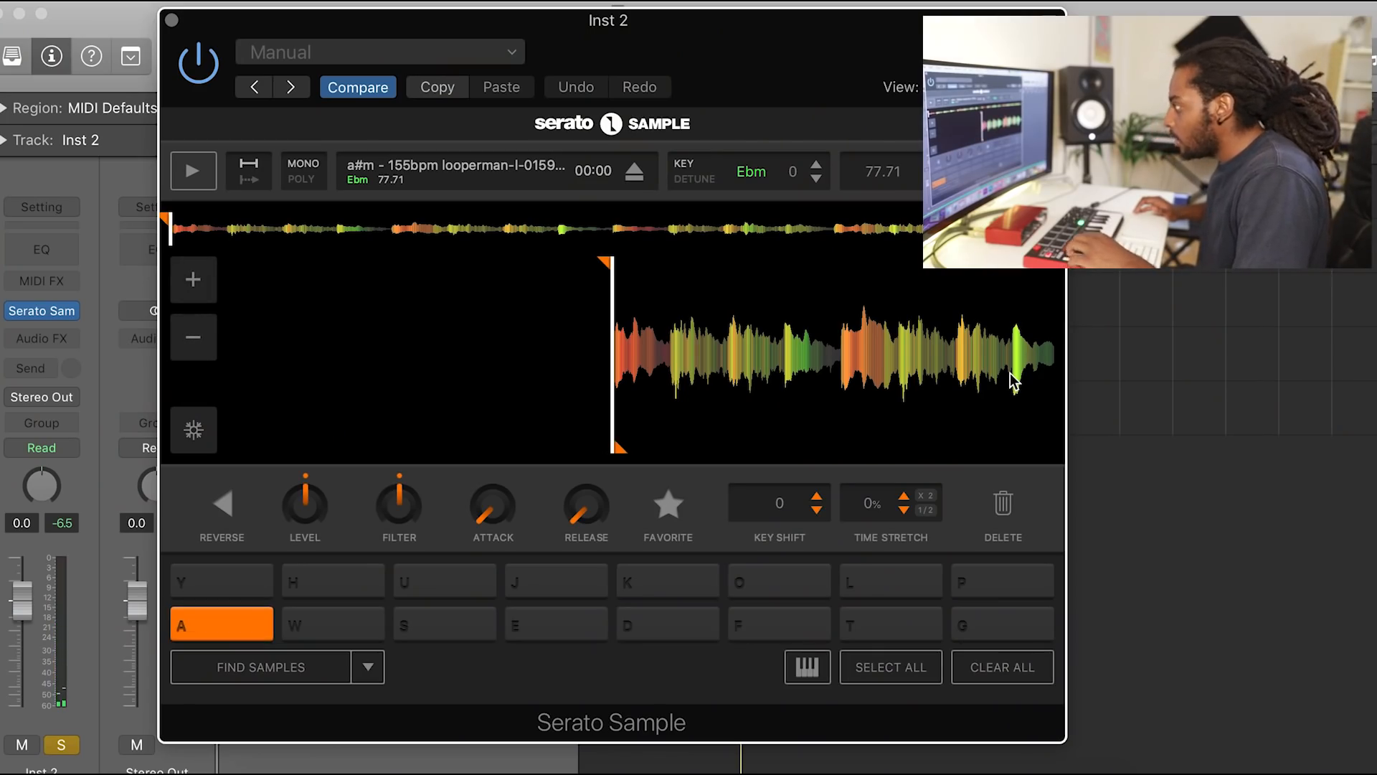
pyautogui.press('a')
pyautogui.press('w')
pyautogui.press('s')
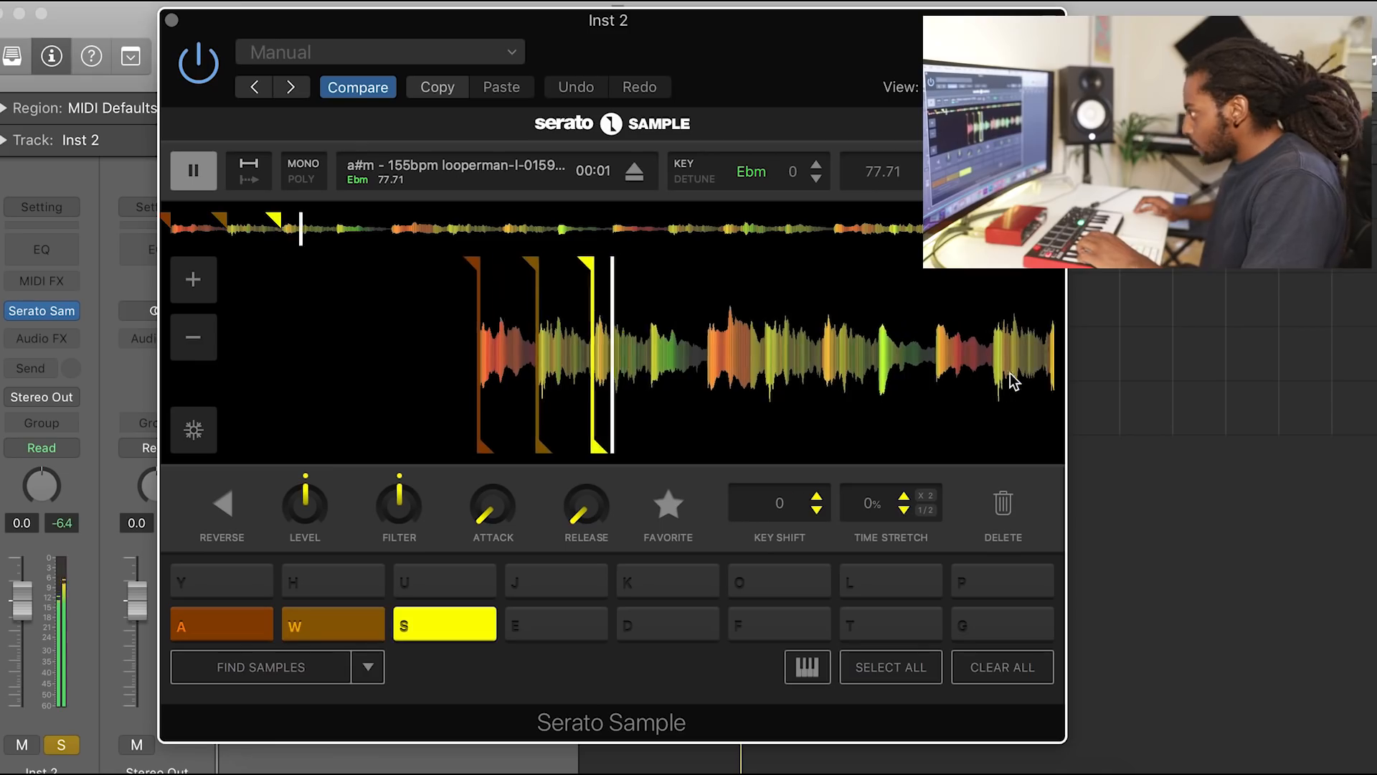
pyautogui.press('e')
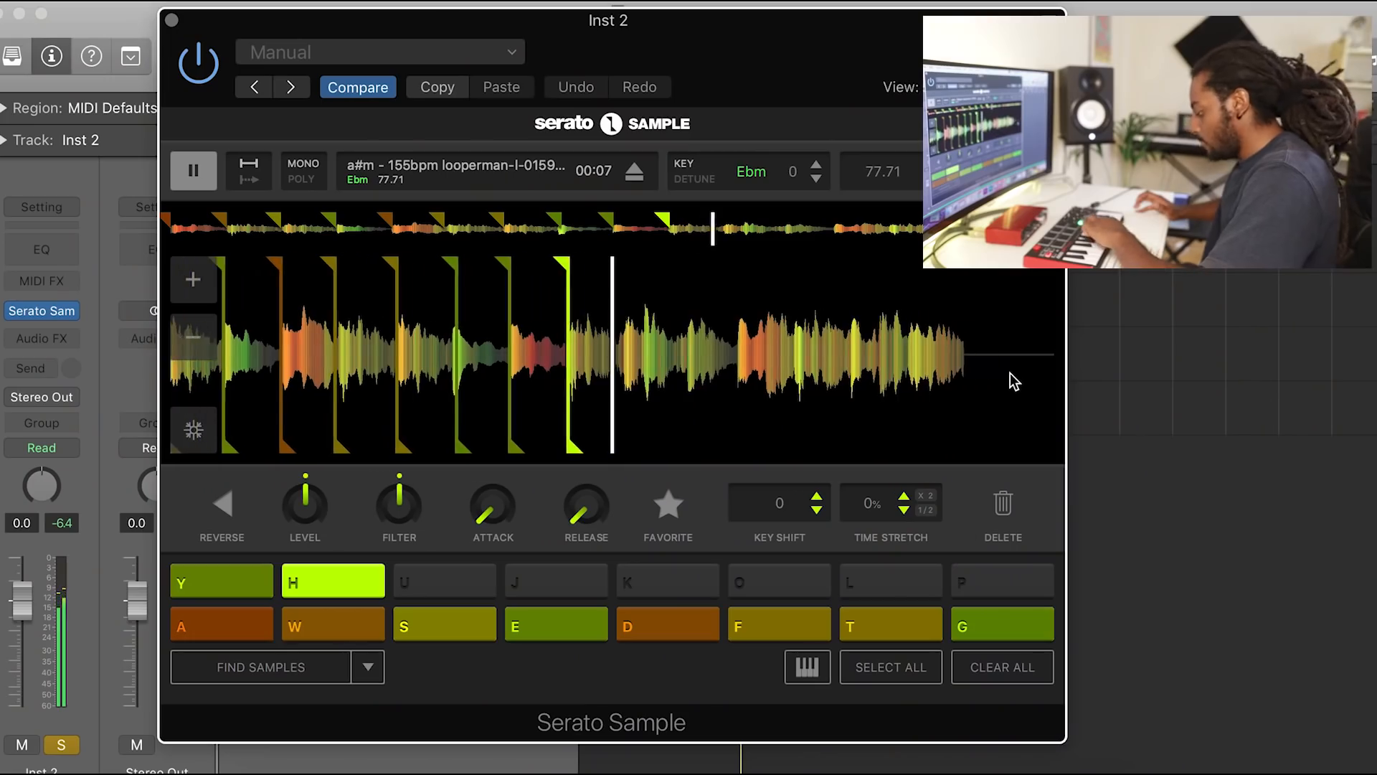
pyautogui.press('u')
pyautogui.press('j')
pyautogui.press('k')
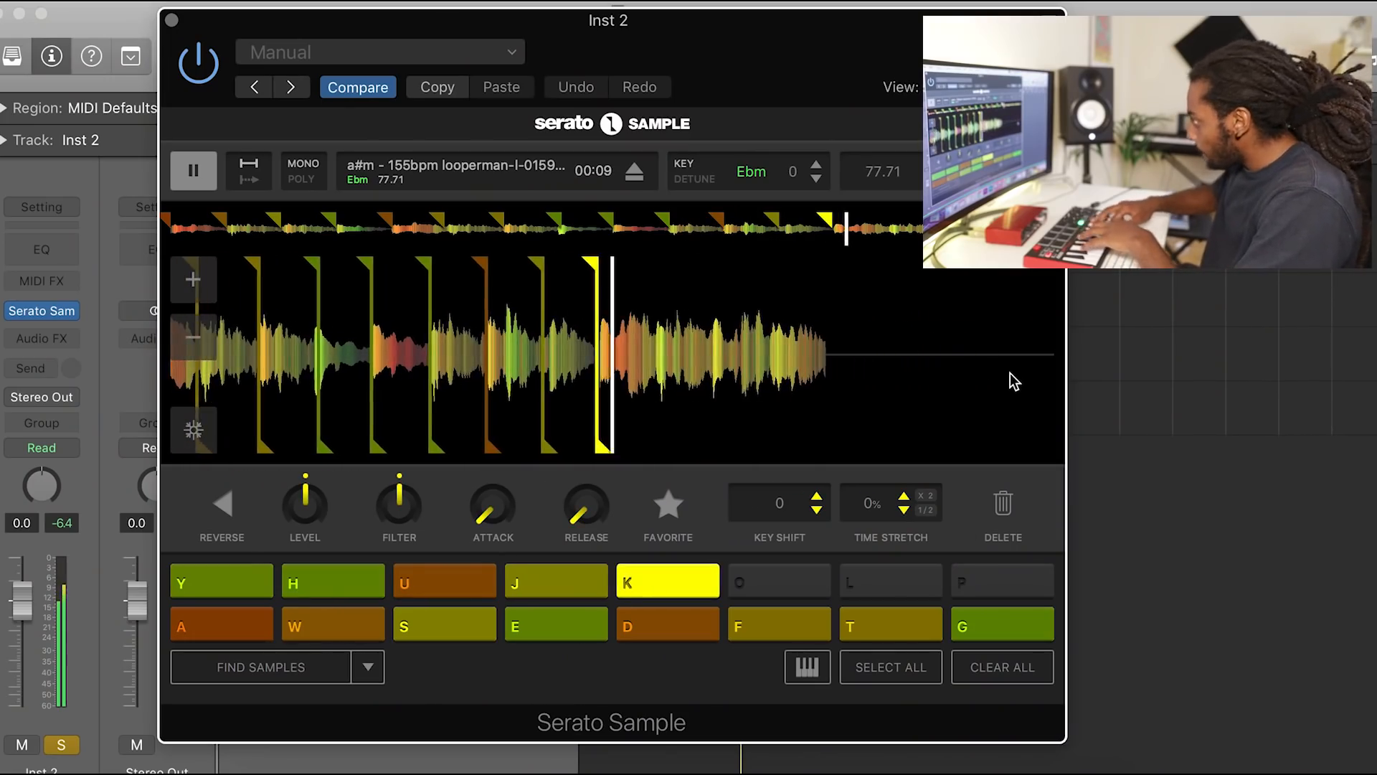
pyautogui.press('o')
pyautogui.press('l')
pyautogui.press('p')
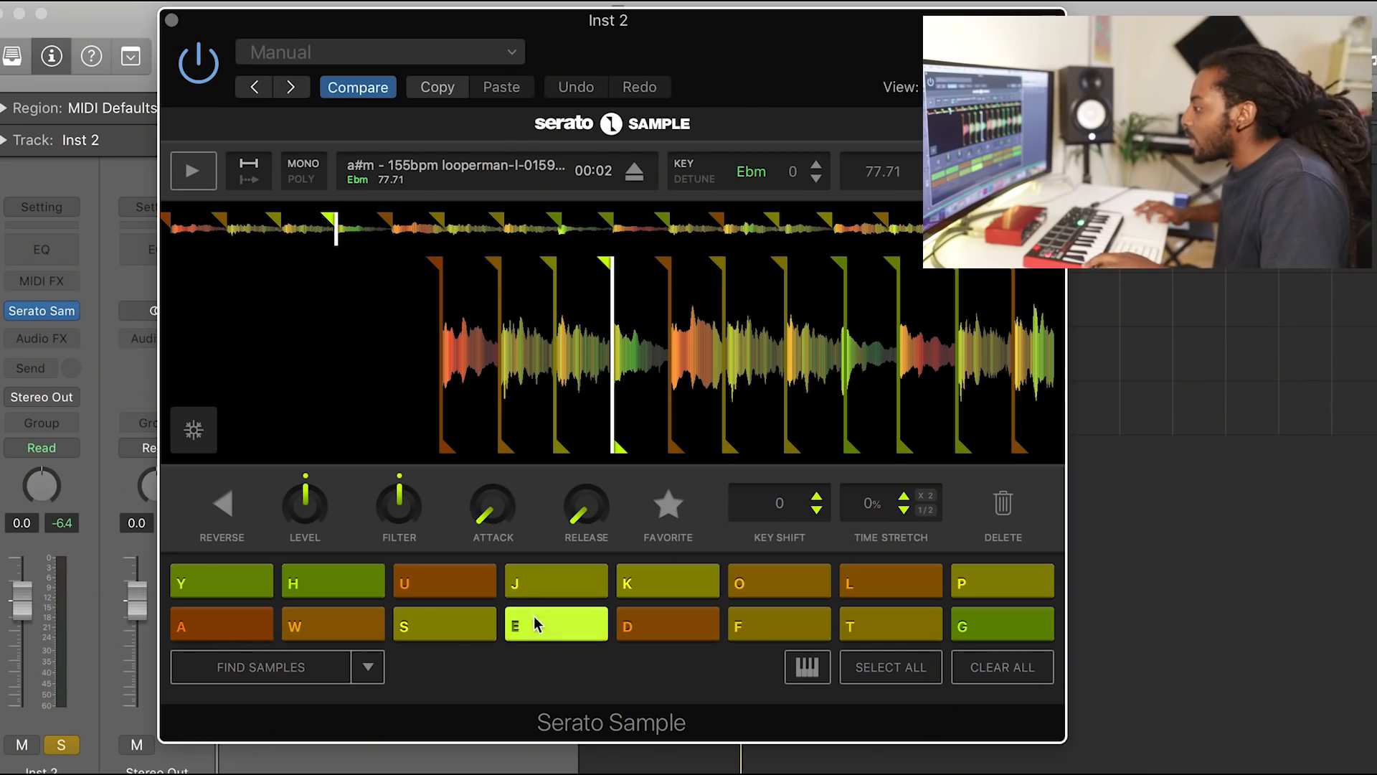
# Step: Adjust the attack of the slice on pad E in Serato Sample
pyautogui.moveTo(482, 507); pyautogui.dragTo(477, 377)
pyautogui.moveTo(484, 459); pyautogui.dragTo(486, 567)
pyautogui.moveTo(495, 500); pyautogui.dragTo(494, 483)
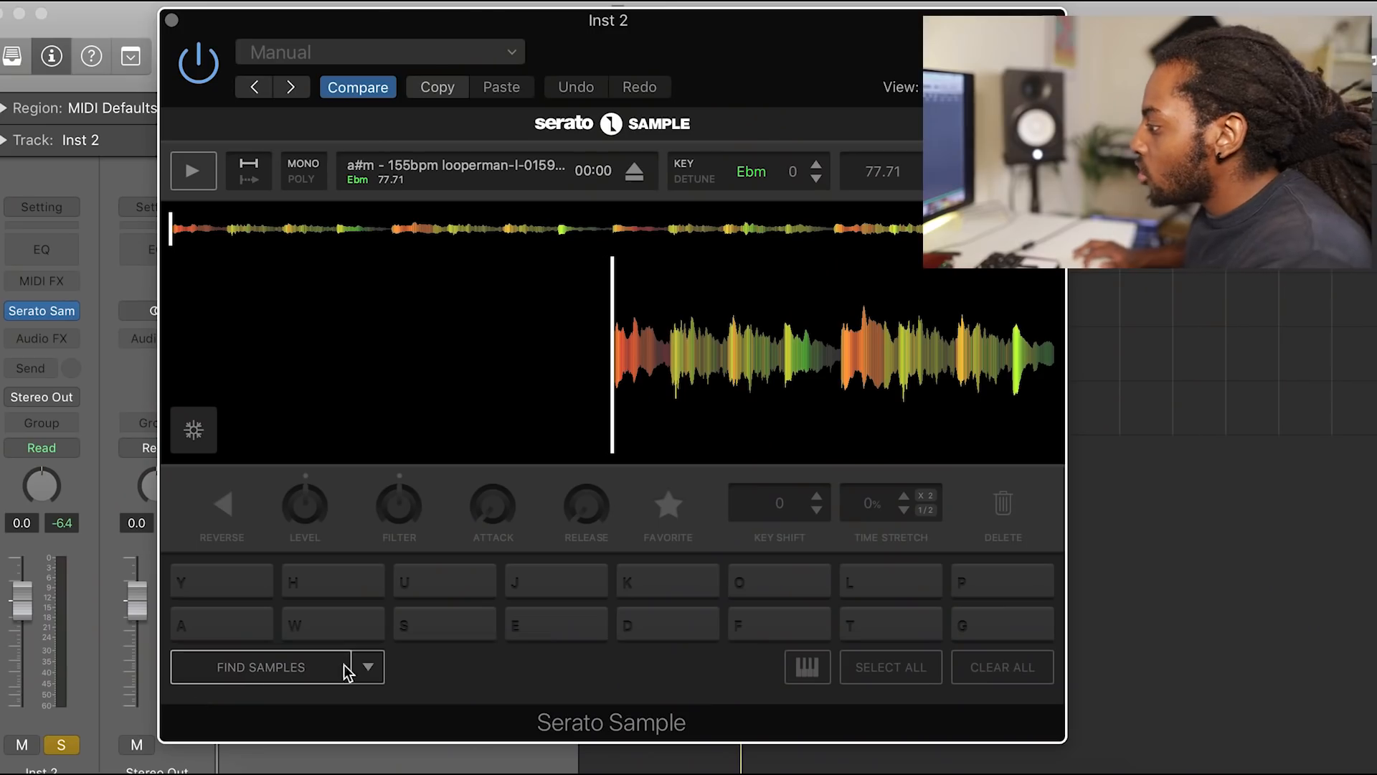
# Step: Fill the pads automatically with Find Samples and audition the slices on pads A, W and S
pyautogui.click(368, 668)
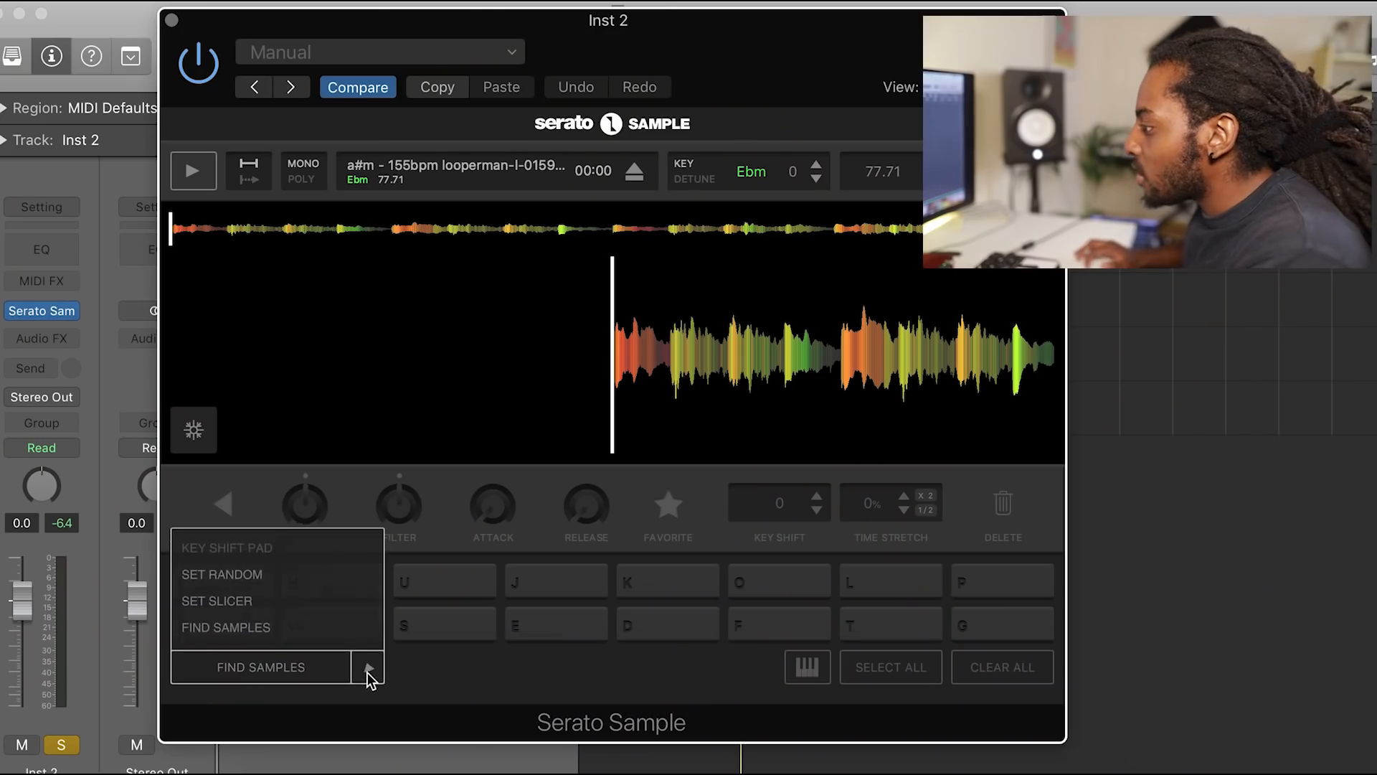
pyautogui.click(246, 625)
pyautogui.click(257, 634)
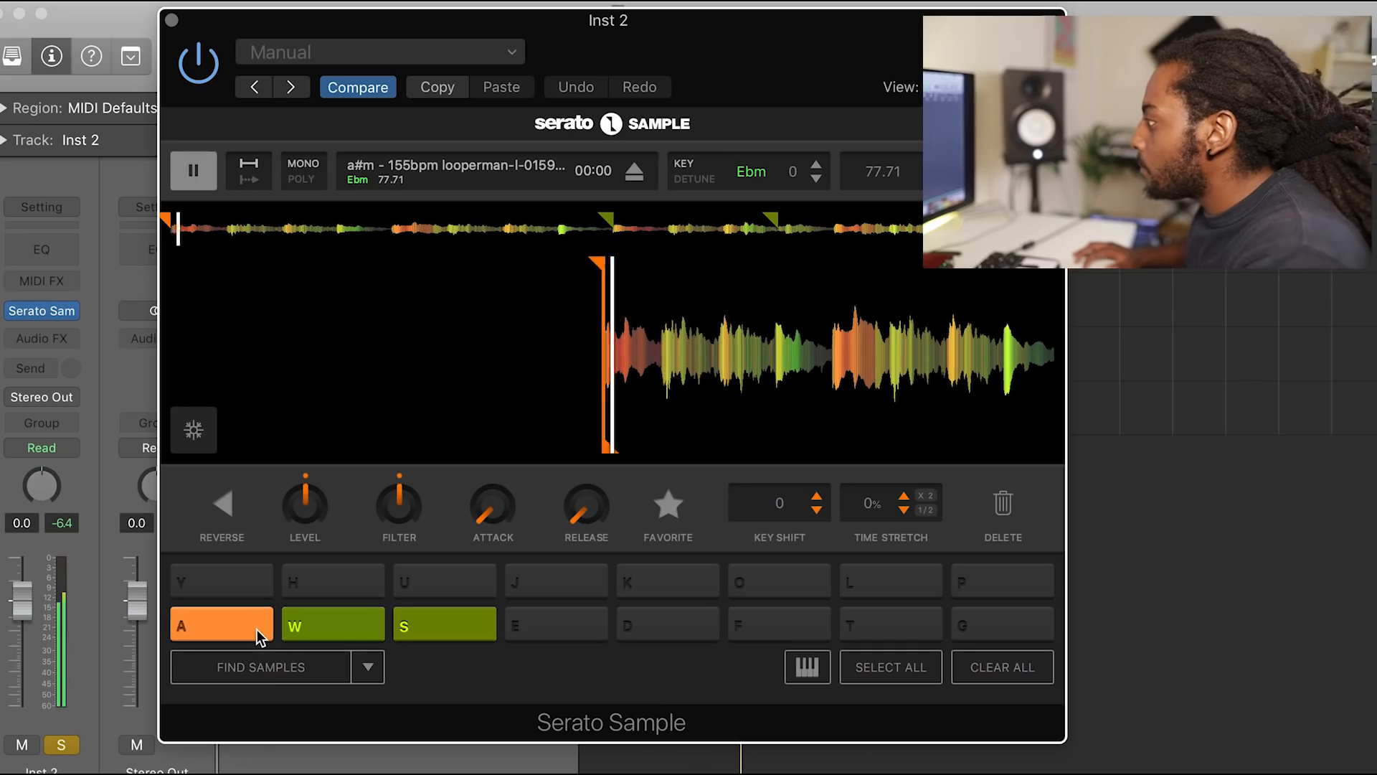
pyautogui.press('w')
pyautogui.press('s')
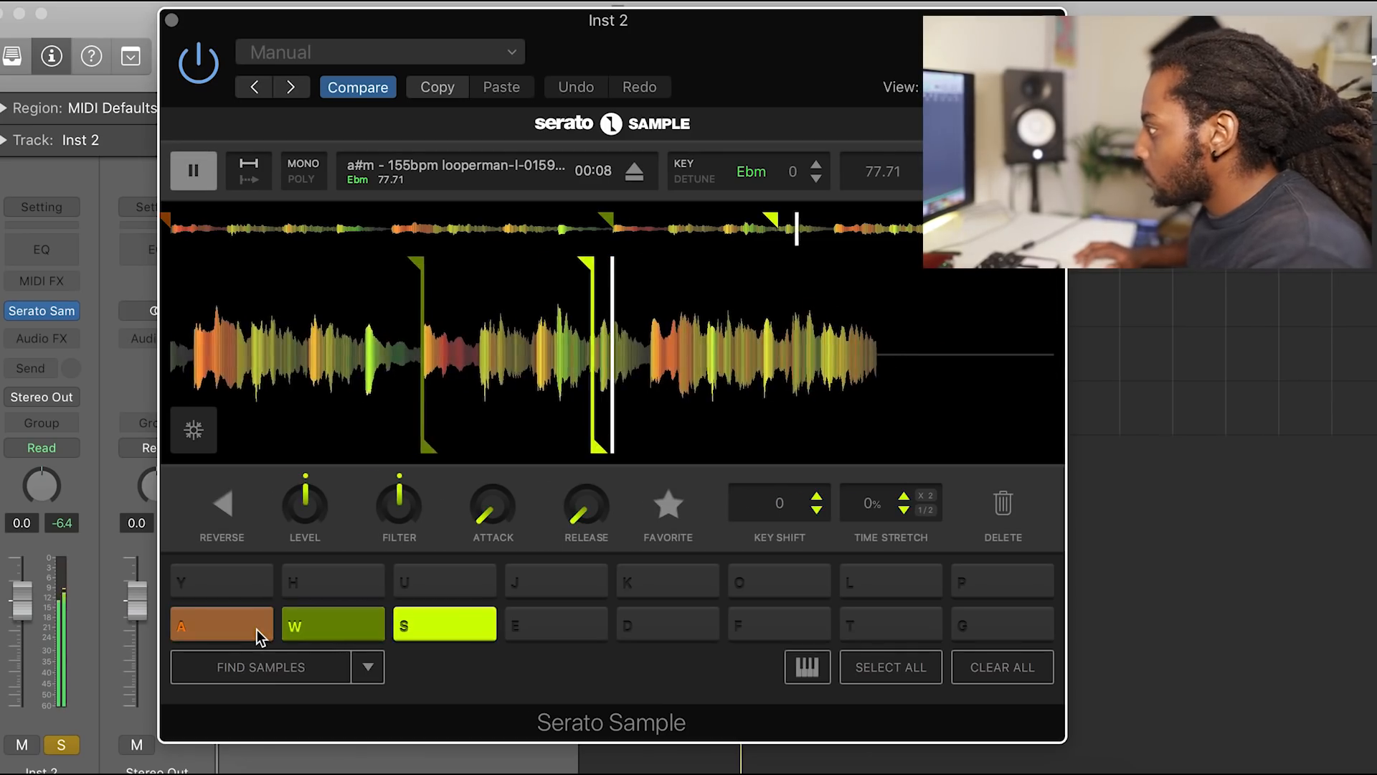
pyautogui.press('w')
pyautogui.press('s')
pyautogui.press('w')
pyautogui.press('s')
pyautogui.press('w')
pyautogui.press('s')
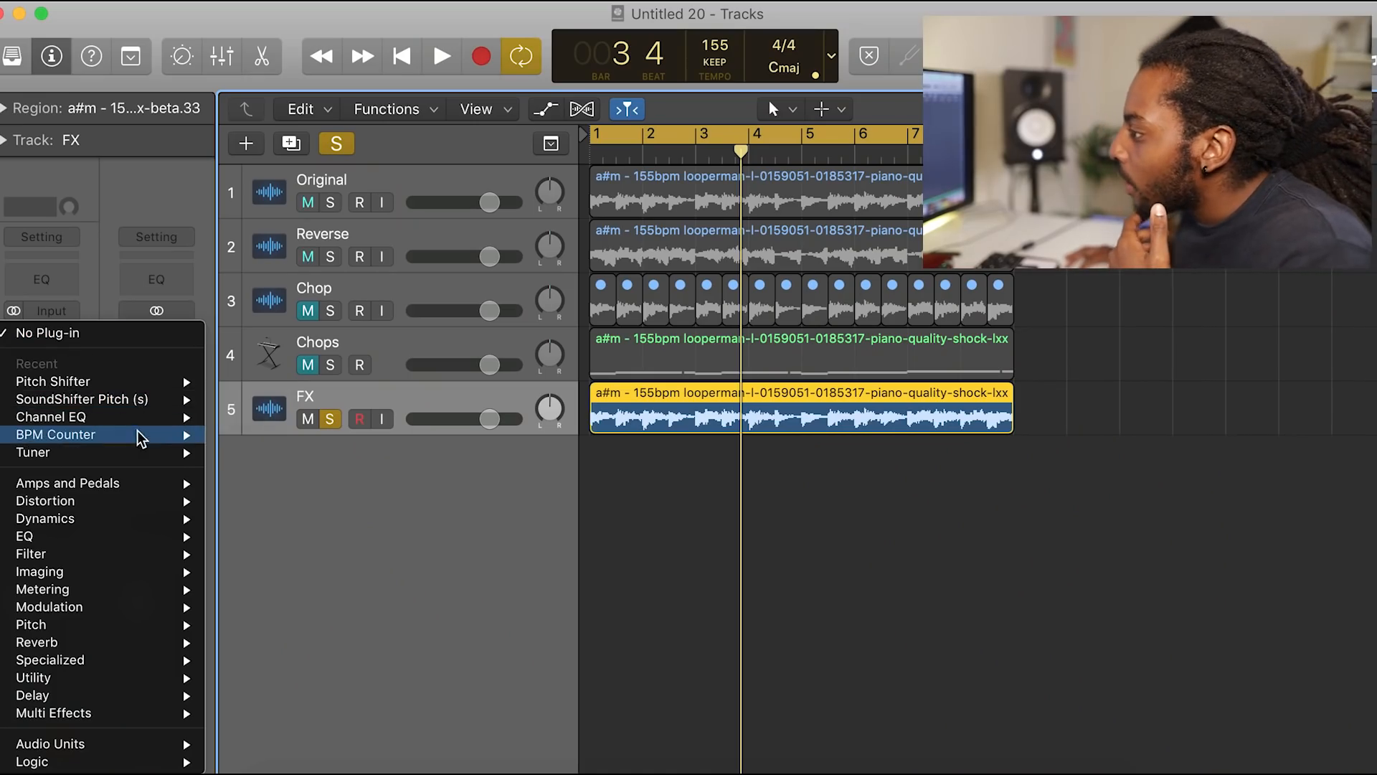
# Step: Insert MRhythmizer on the FX track and try the 50% Speed sequence from General and Complex 13 from Patterns
pyautogui.moveTo(156, 744)
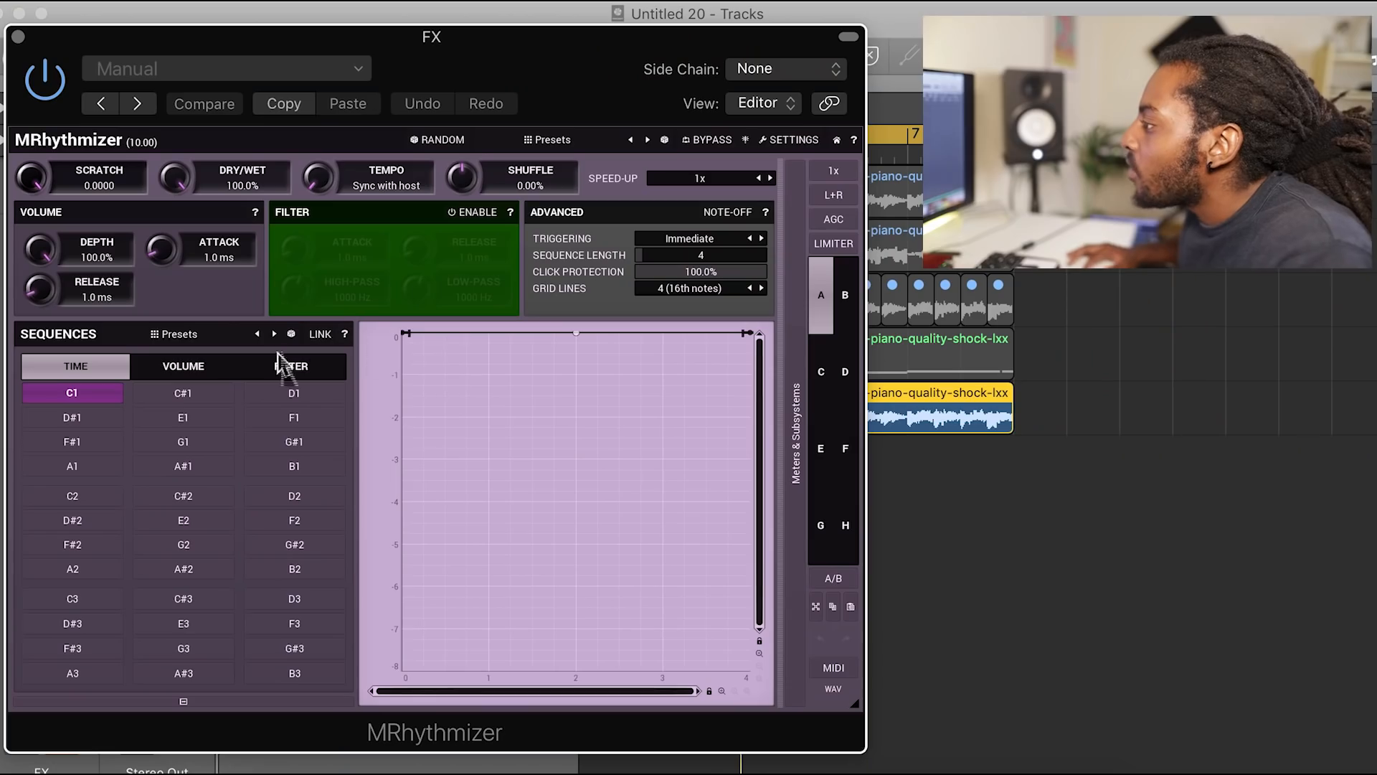
pyautogui.click(273, 334)
pyautogui.click(74, 600)
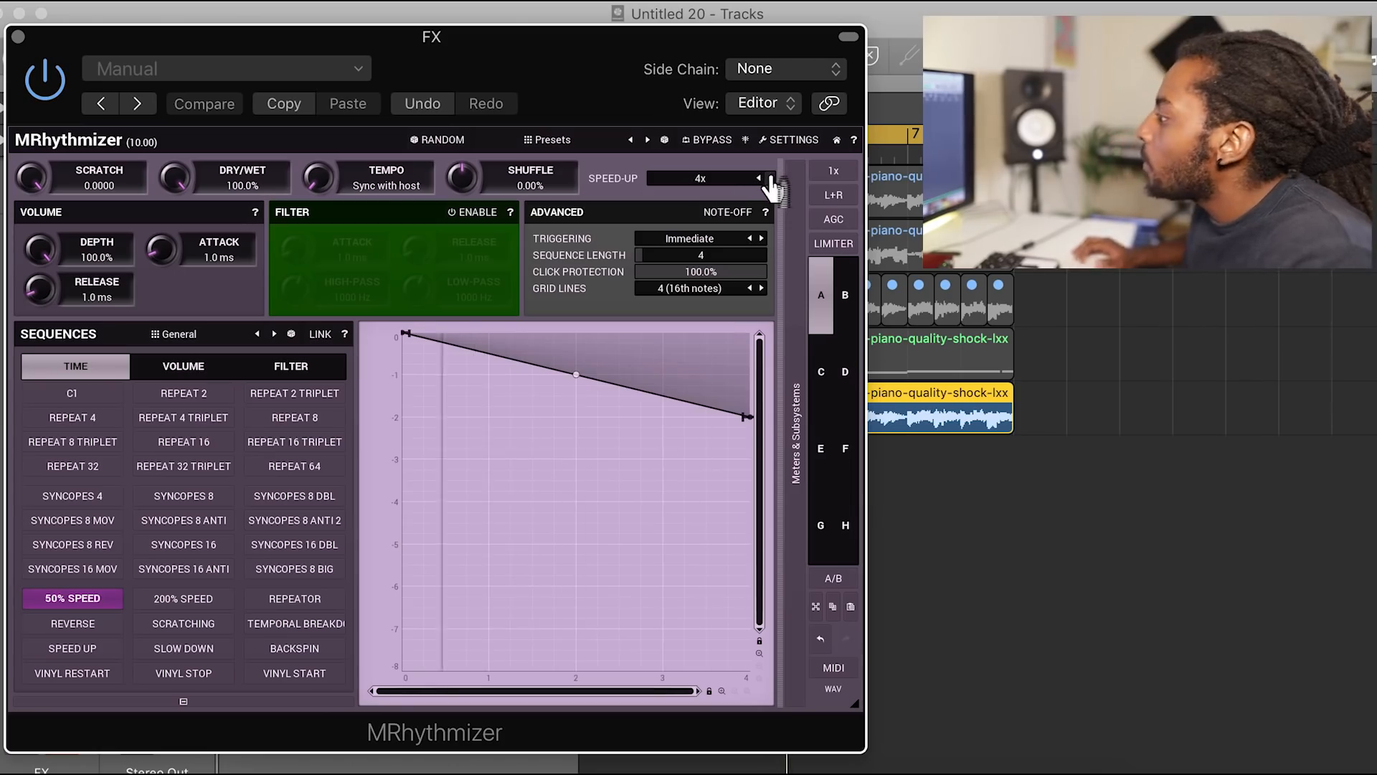
pyautogui.click(273, 335)
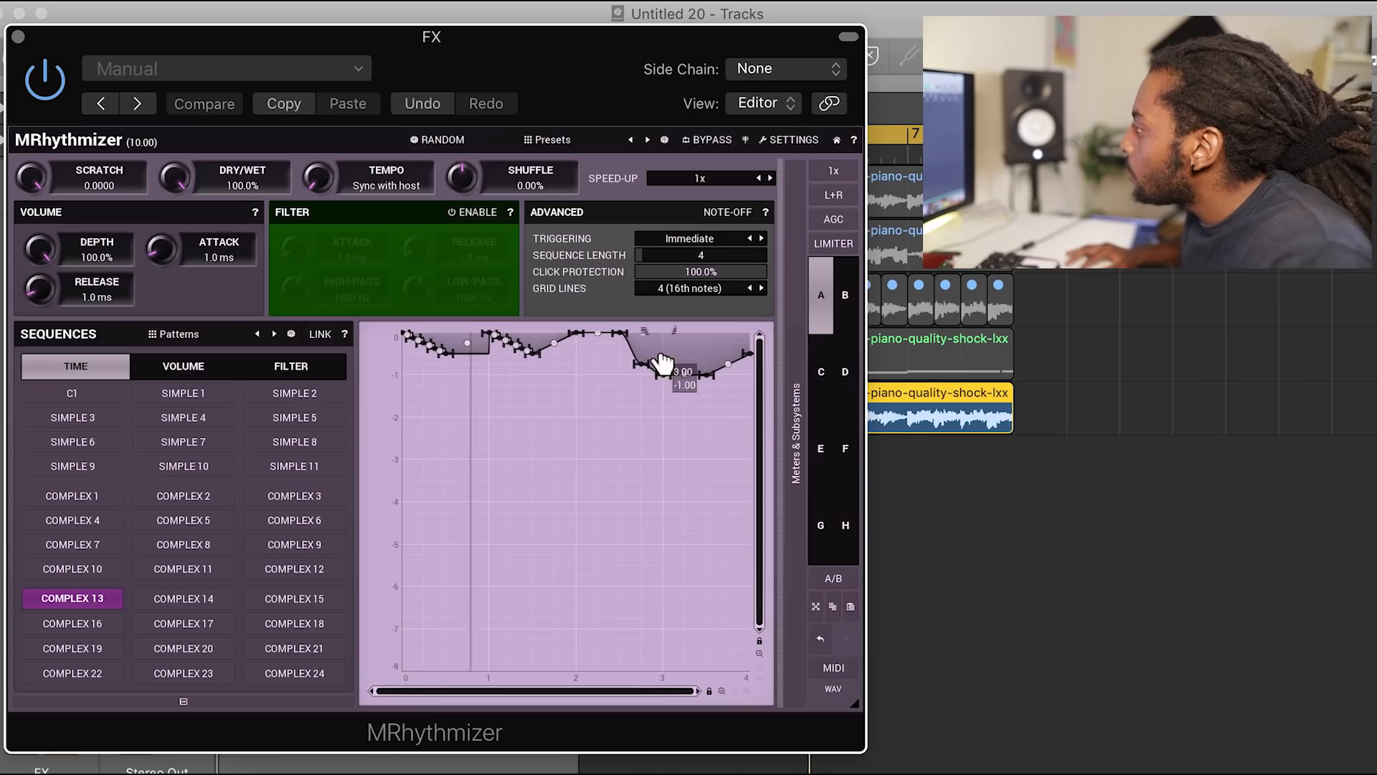
pyautogui.moveTo(707, 373); pyautogui.dragTo(693, 259)
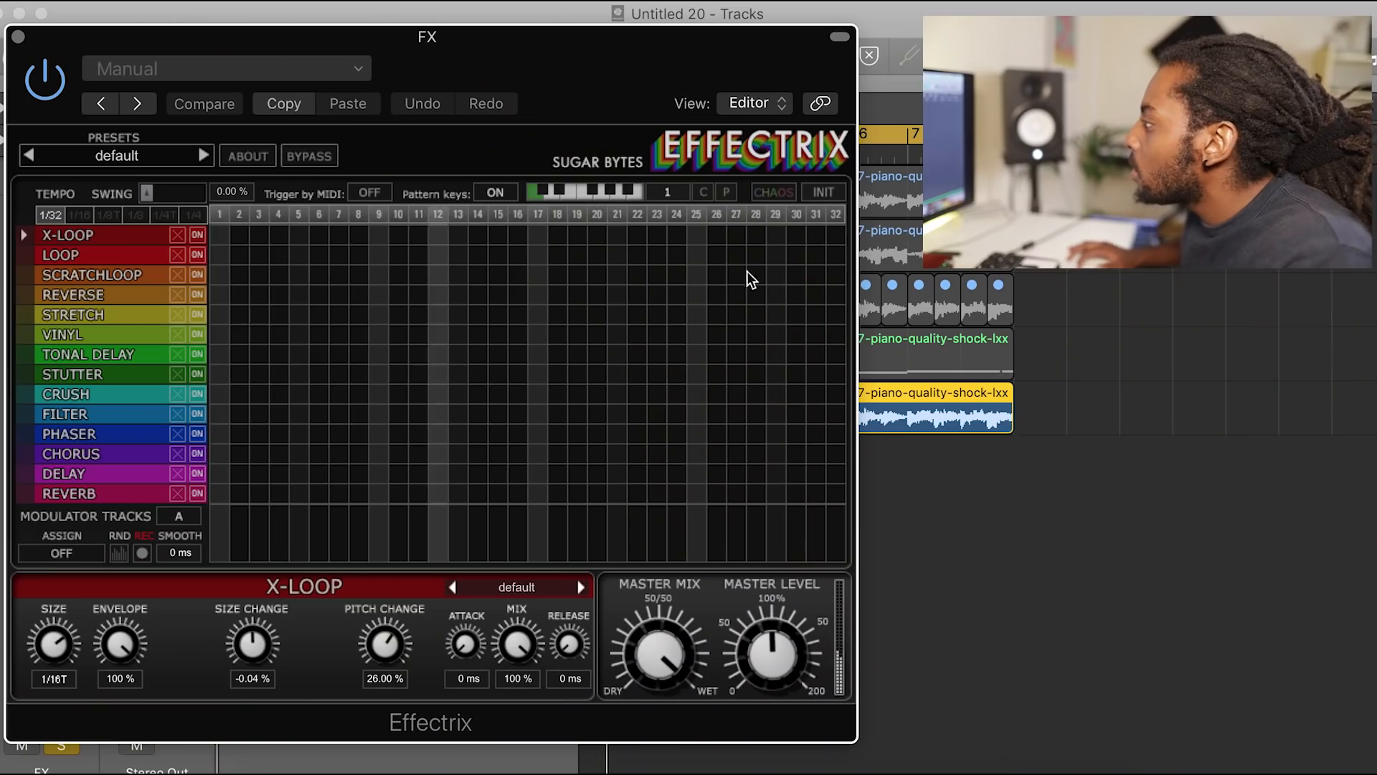
# Step: Paint a Reverse block in the Effectrix grid and shorten it to cover steps 29 to 32
pyautogui.moveTo(735, 274); pyautogui.dragTo(850, 295)
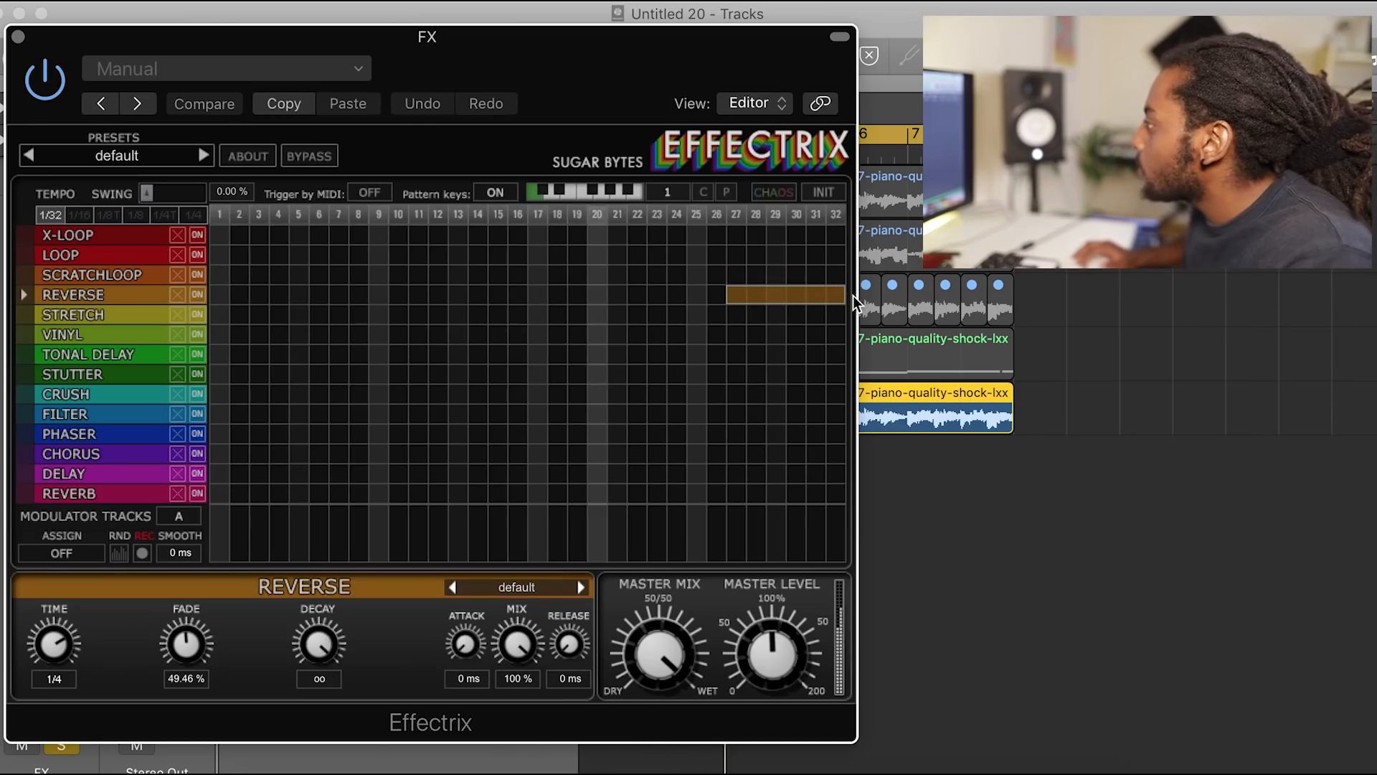
pyautogui.rightClick(752, 300)
pyautogui.click(776, 296)
pyautogui.moveTo(775, 296); pyautogui.dragTo(850, 301)
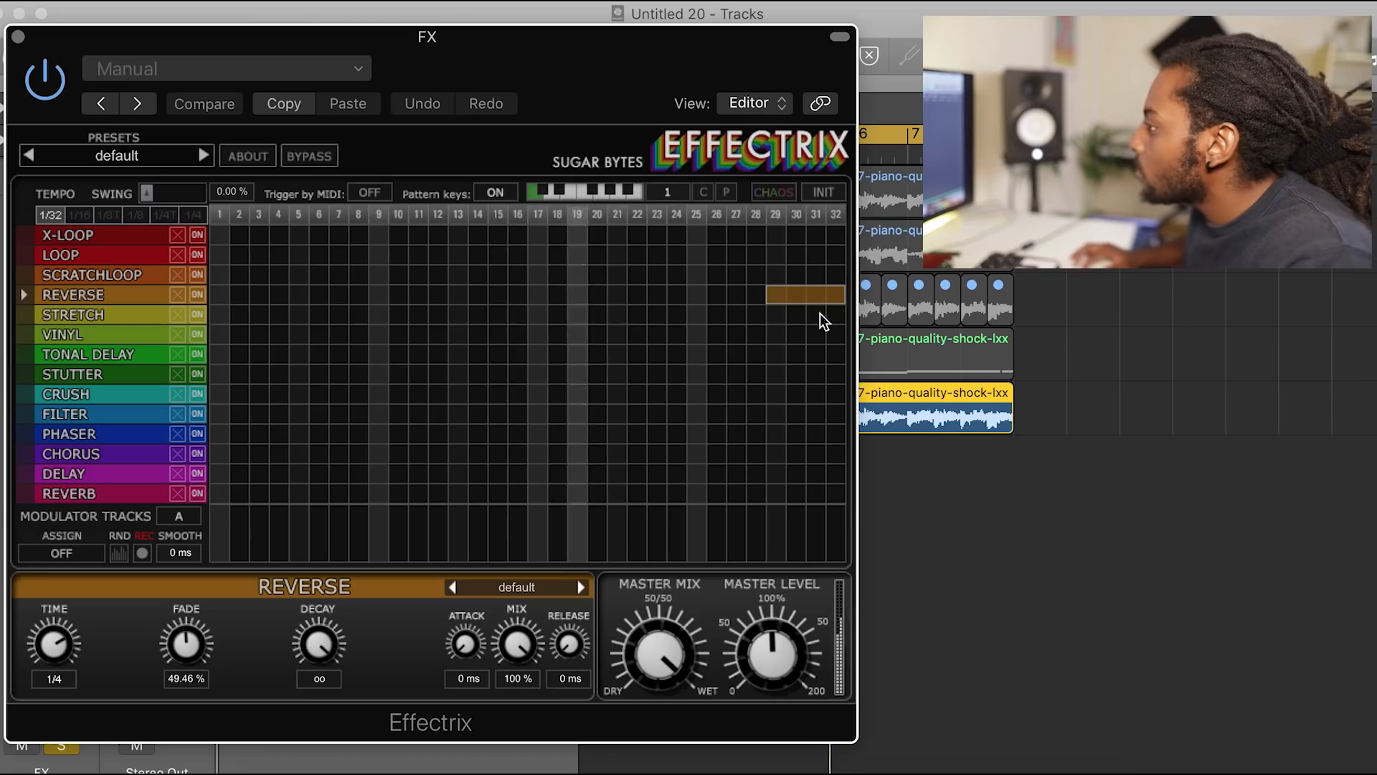
# Step: Add a Vinyl block on steps 25–27, a Loop block on 17–19, and Stutter blocks on 7–8 and 16–17
pyautogui.moveTo(574, 334); pyautogui.dragTo(621, 337)
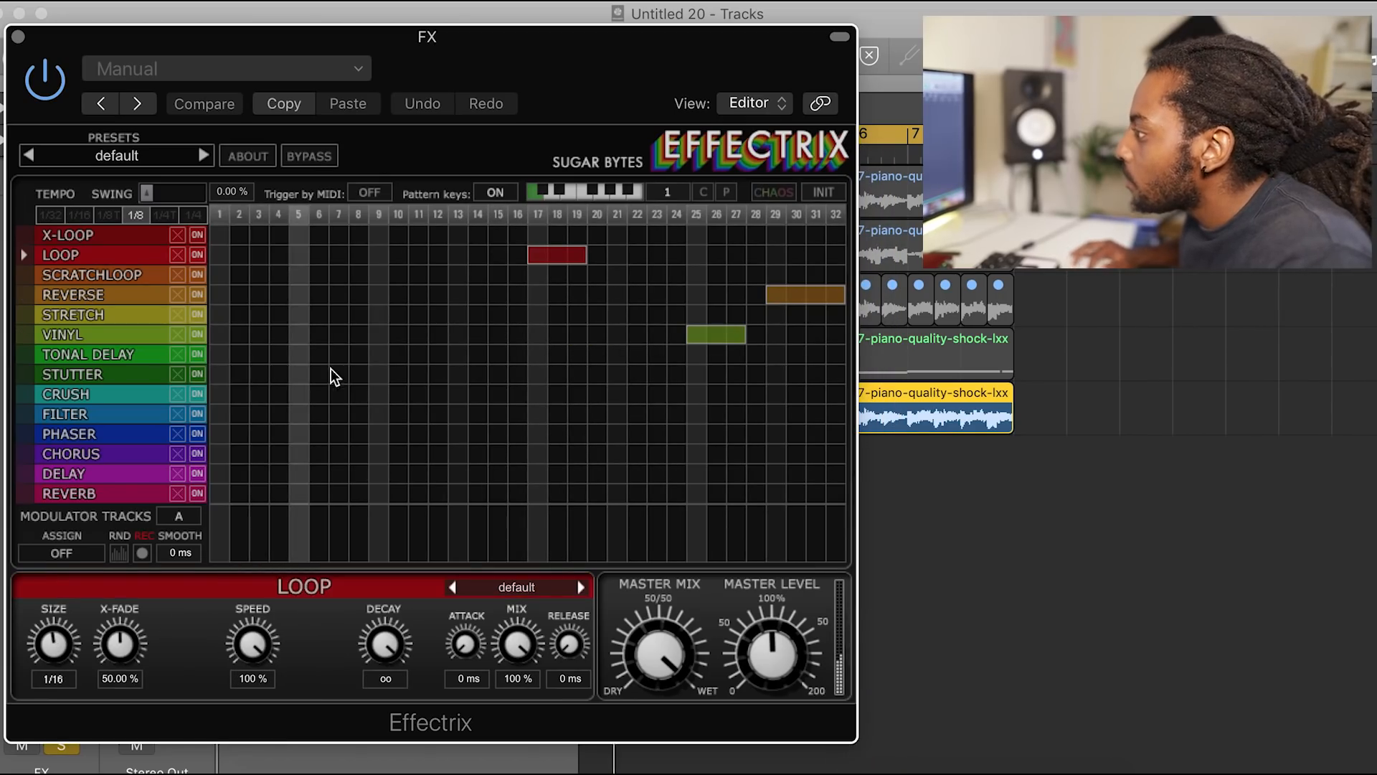
pyautogui.moveTo(330, 369); pyautogui.dragTo(361, 371)
pyautogui.rightClick(511, 377)
pyautogui.moveTo(516, 376); pyautogui.dragTo(534, 376)
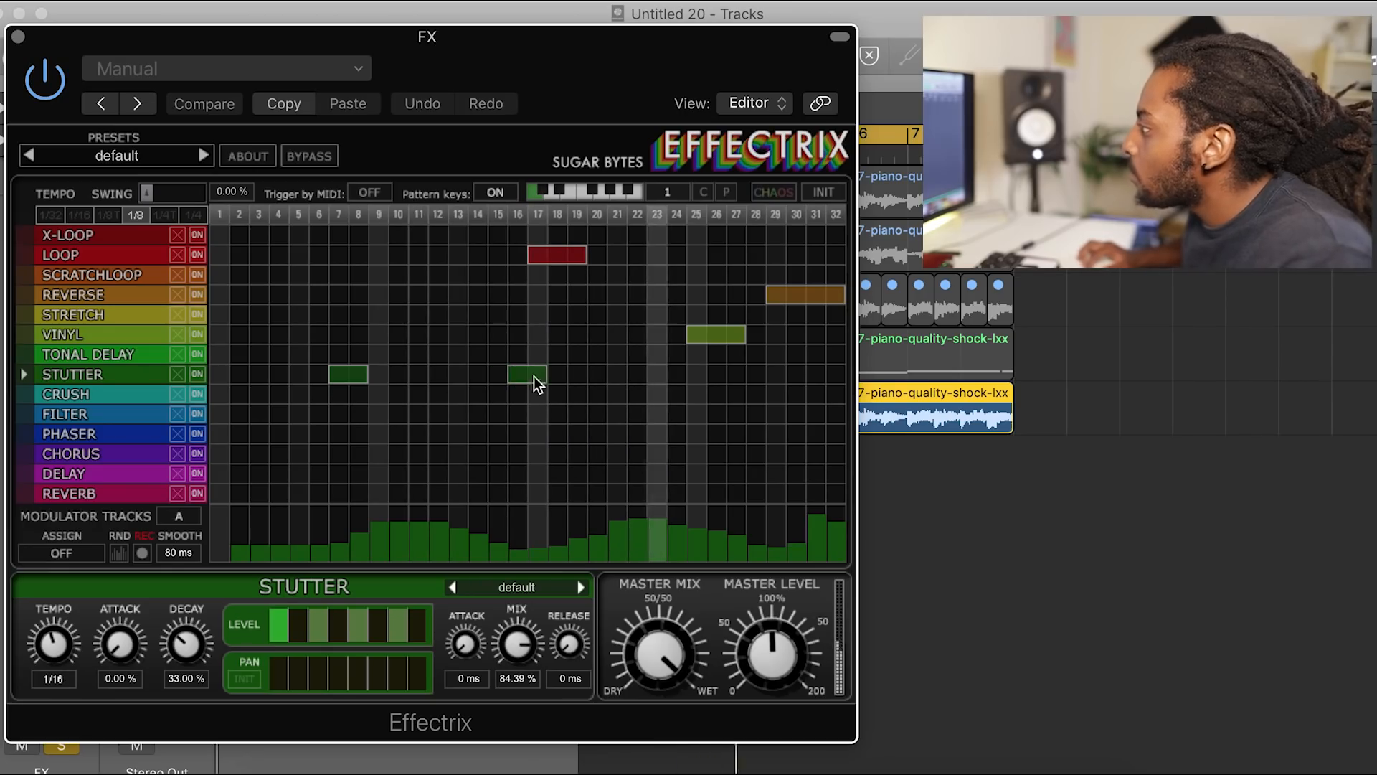
# Step: Remove the Loop, Vinyl and Tonal Delay blocks from the Effectrix grid and add a Stutter block at step 25
pyautogui.rightClick(548, 261)
pyautogui.click(707, 347)
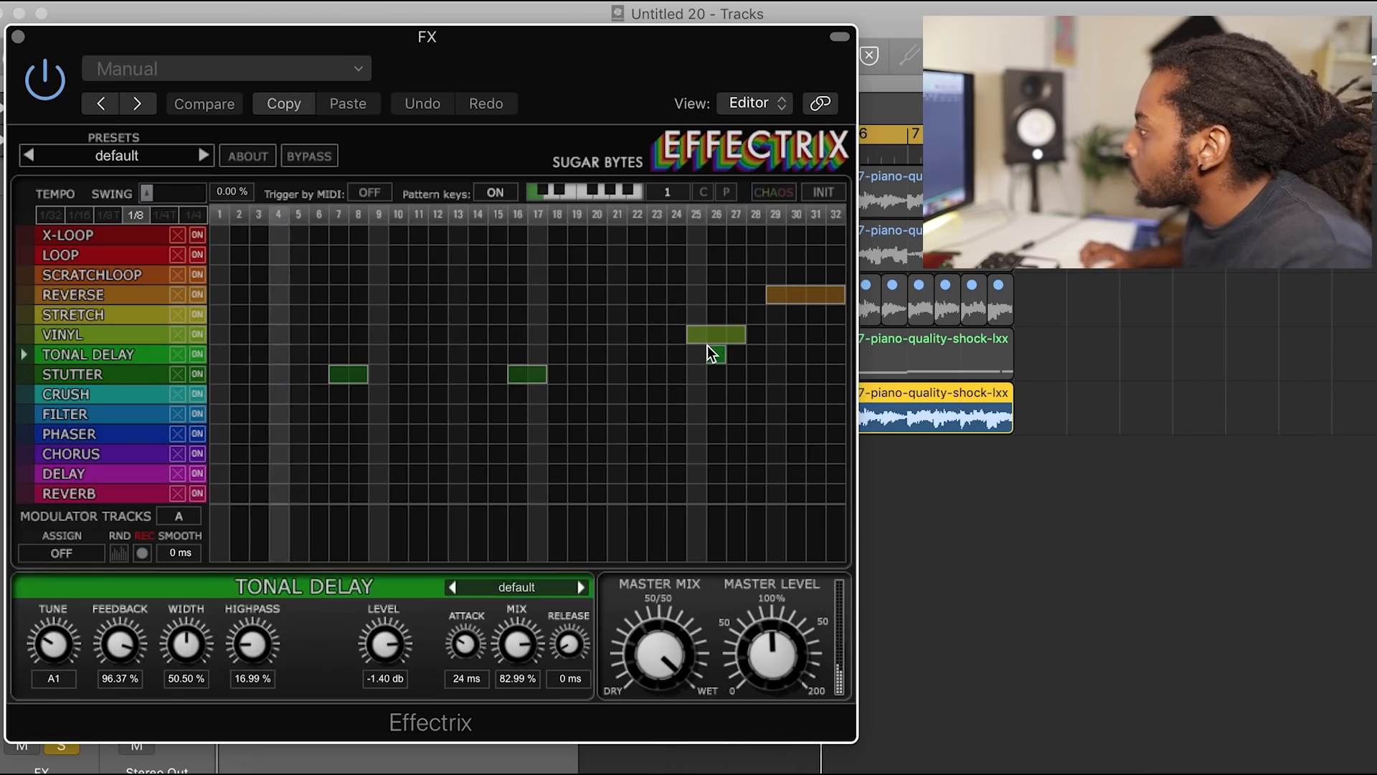
pyautogui.rightClick(706, 334)
pyautogui.rightClick(711, 350)
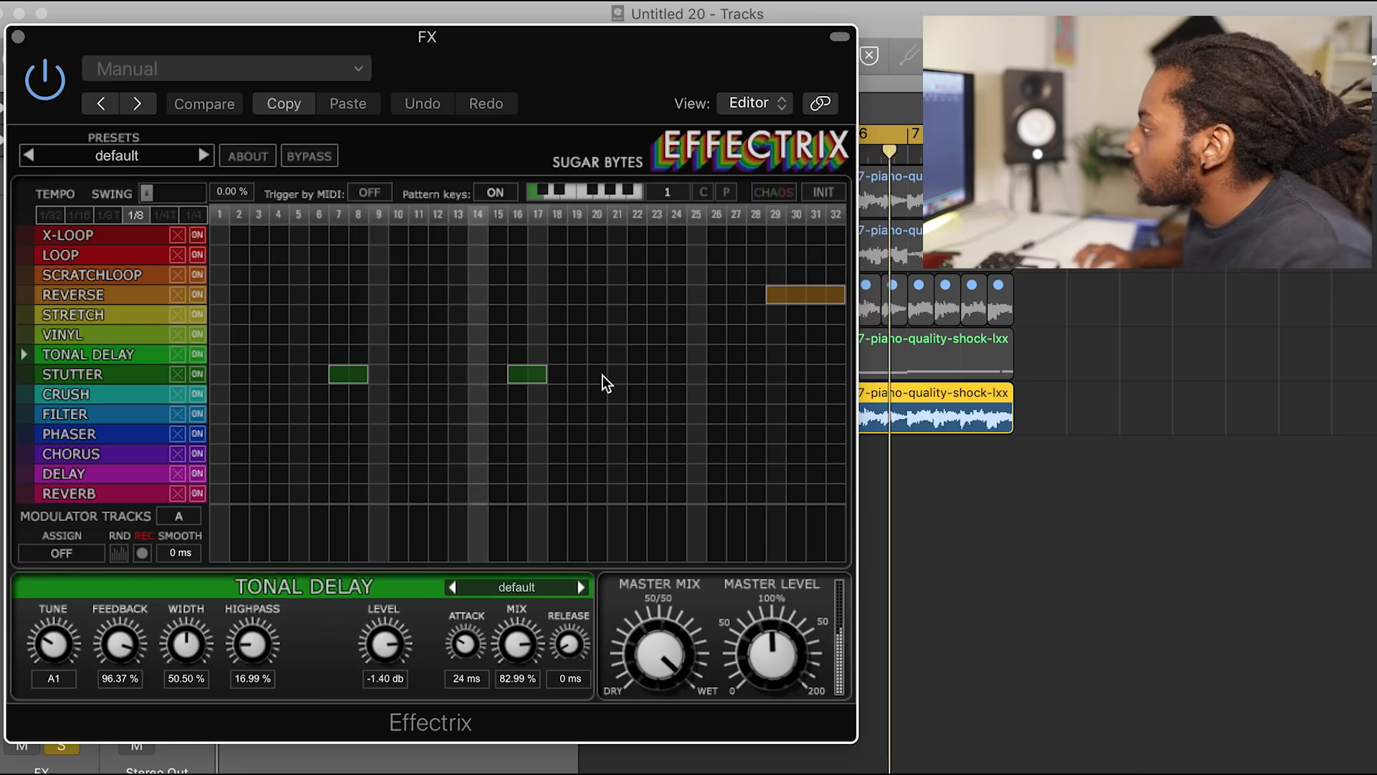
pyautogui.click(694, 374)
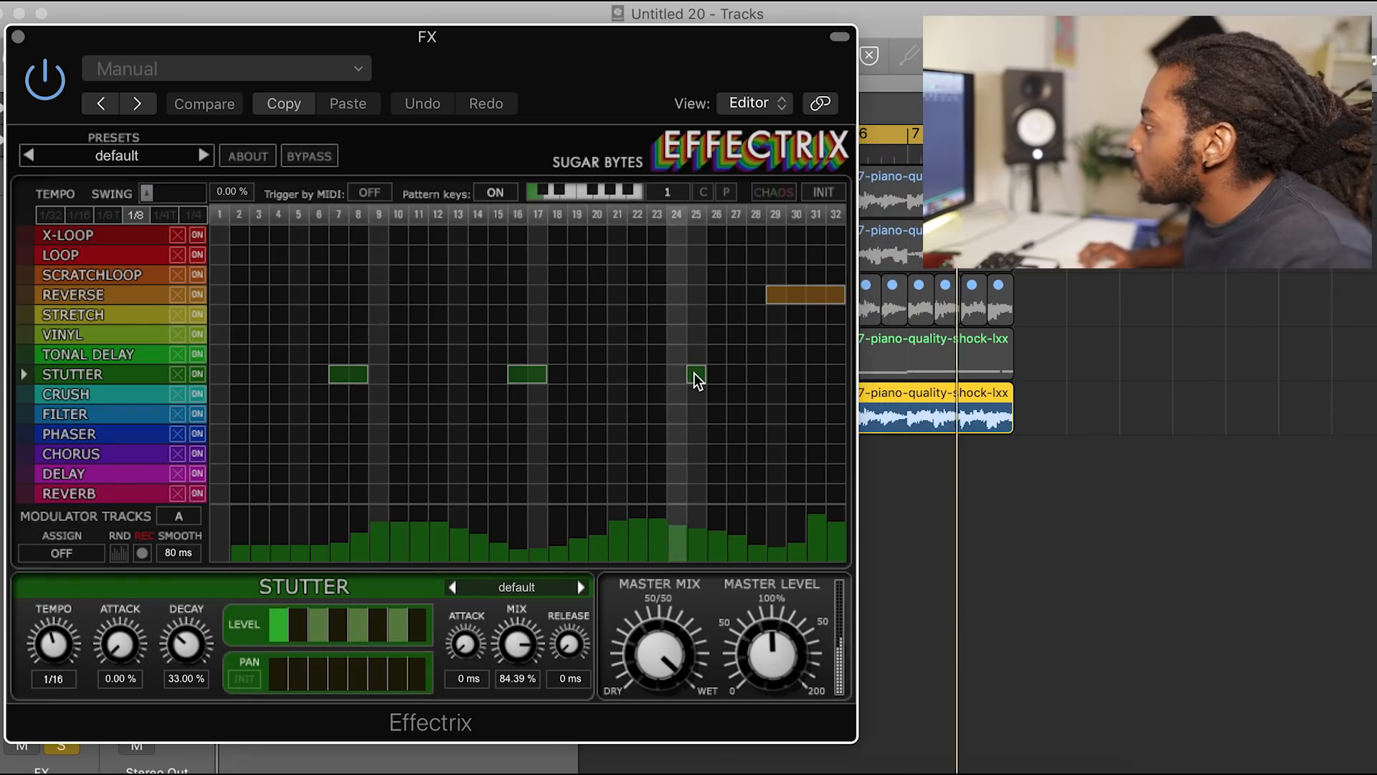
pyautogui.click(807, 294)
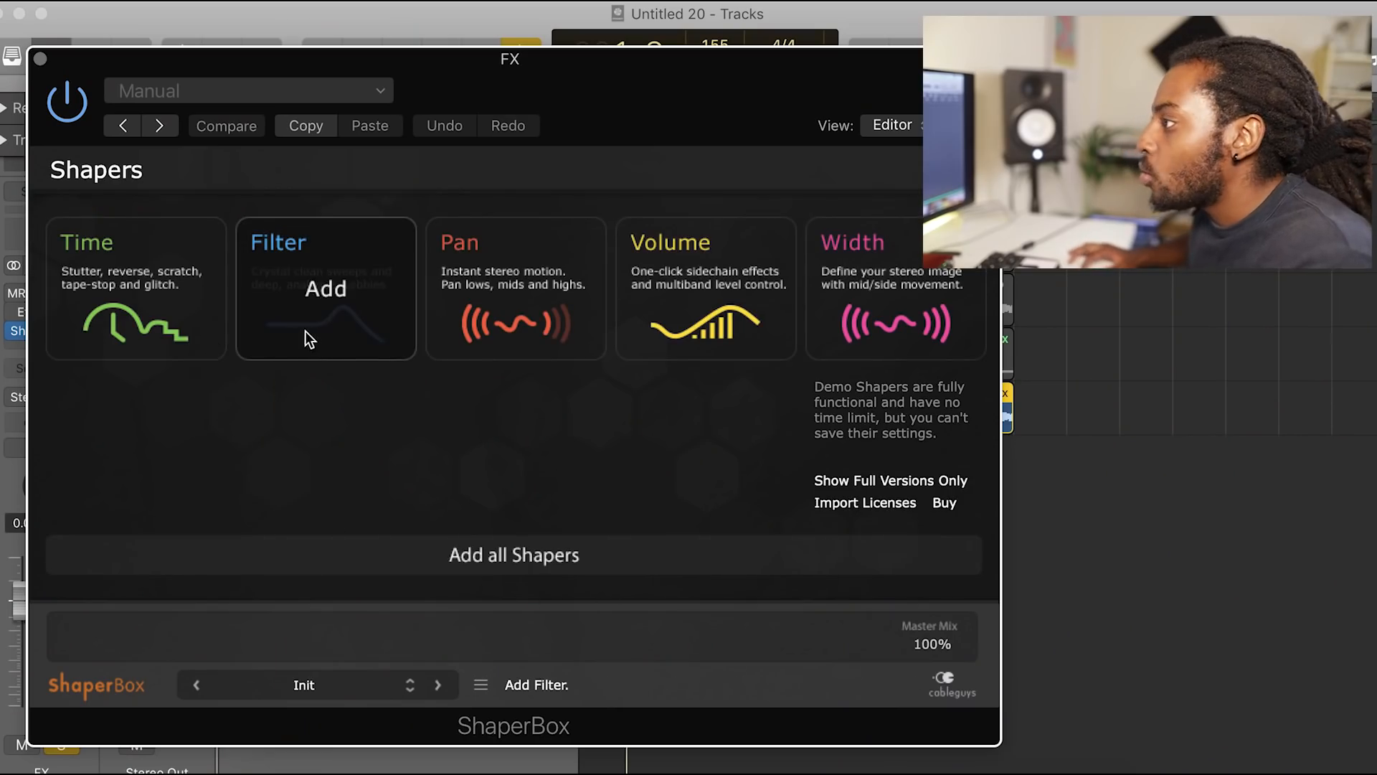
# Step: Add the Filter shaper in ShaperBox and apply the fifth Sweeps curve to its cutoff
pyautogui.moveTo(153, 259)
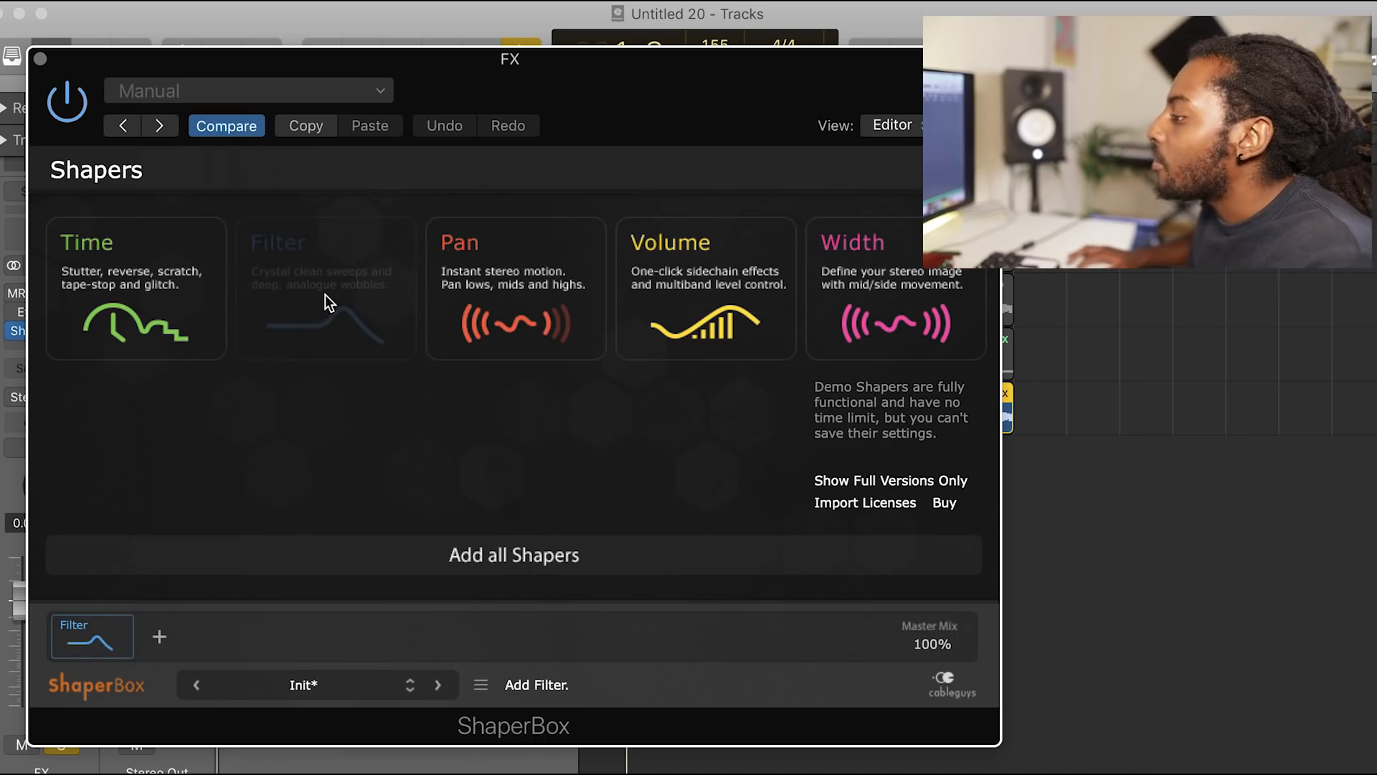
pyautogui.click(109, 622)
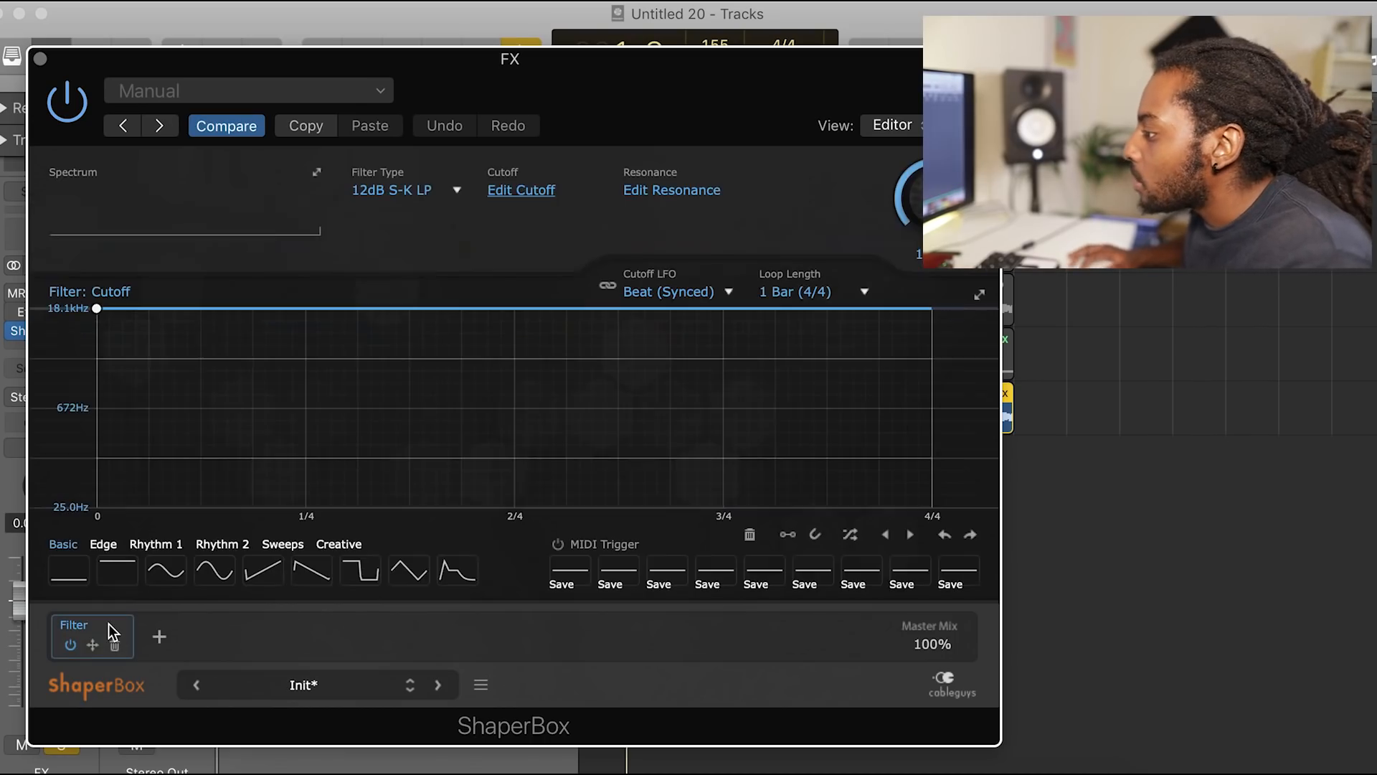
pyautogui.click(280, 545)
pyautogui.click(264, 573)
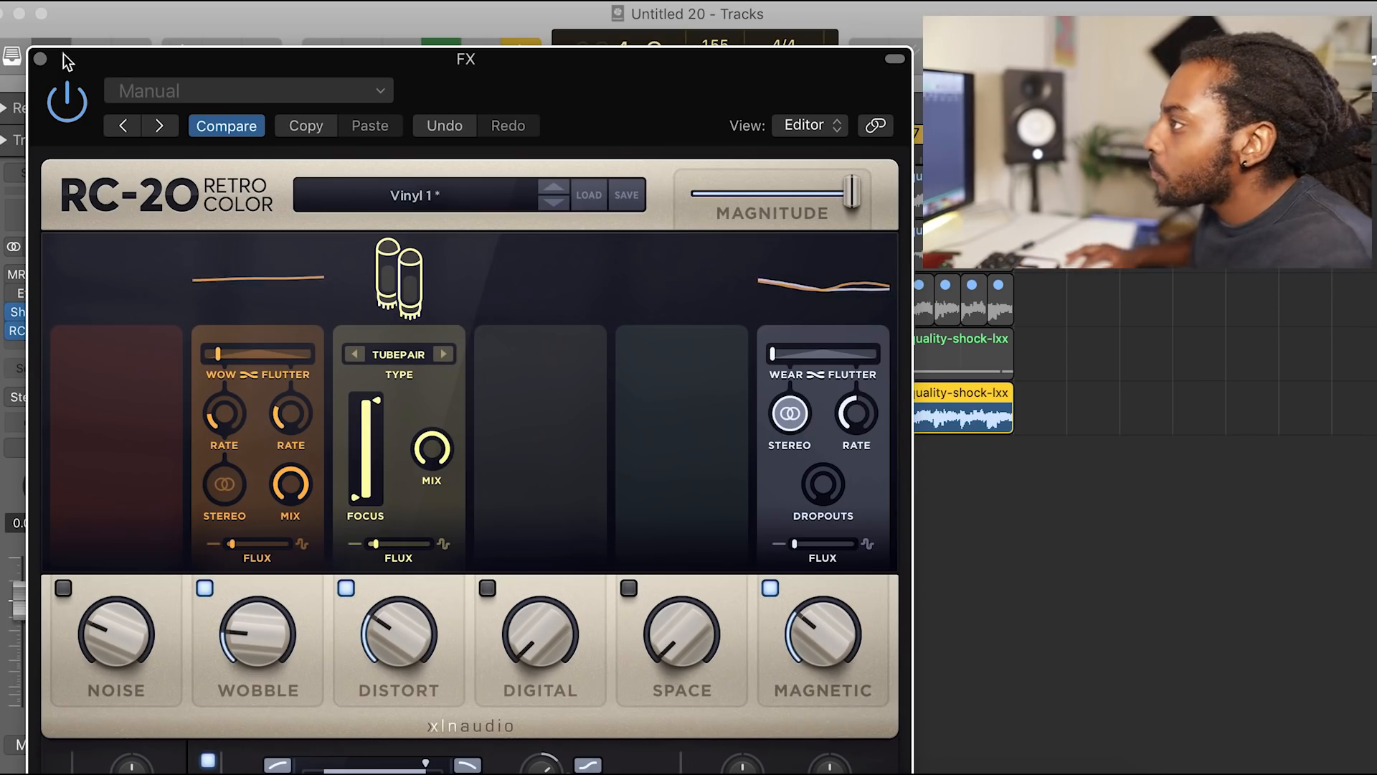
pyautogui.click(40, 58)
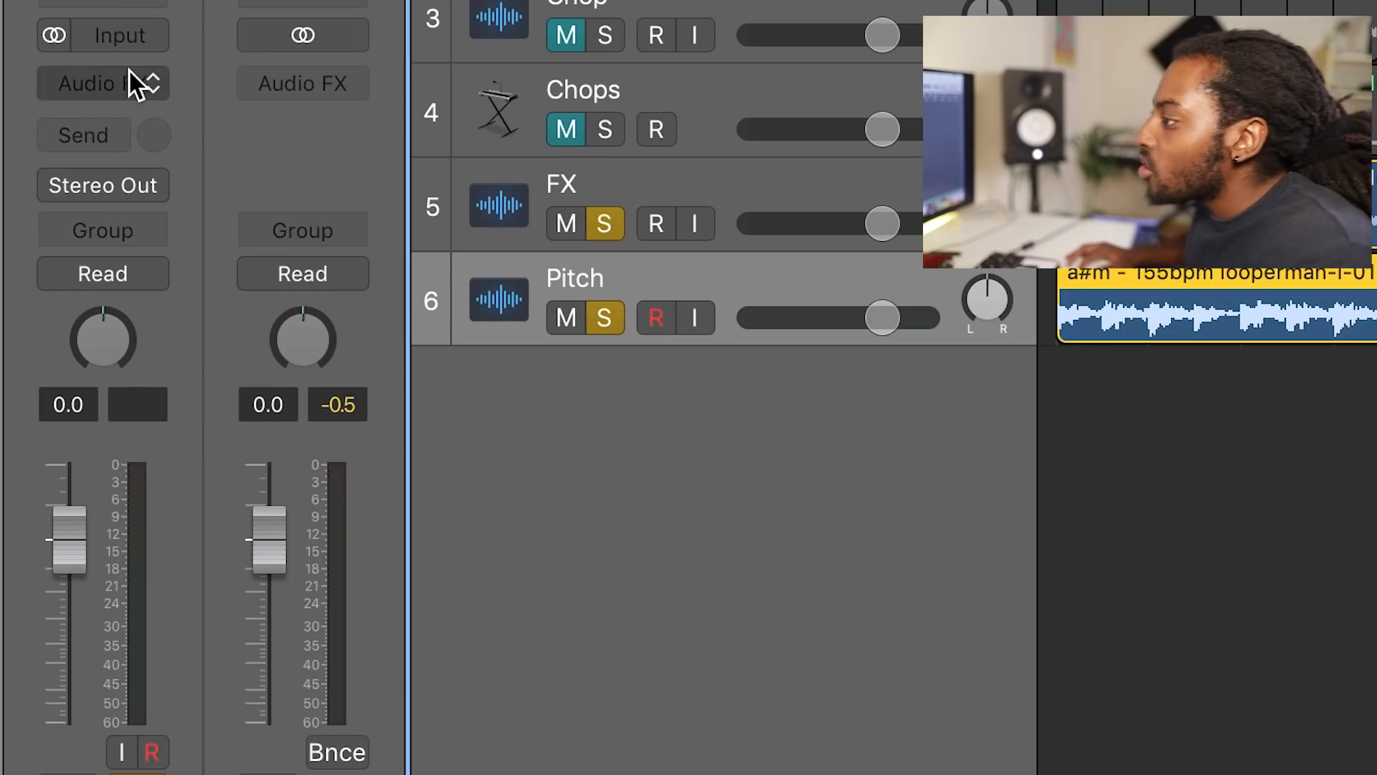
# Step: Insert the stereo Pitch Shifter plug-in on the Pitch track
pyautogui.click(129, 75)
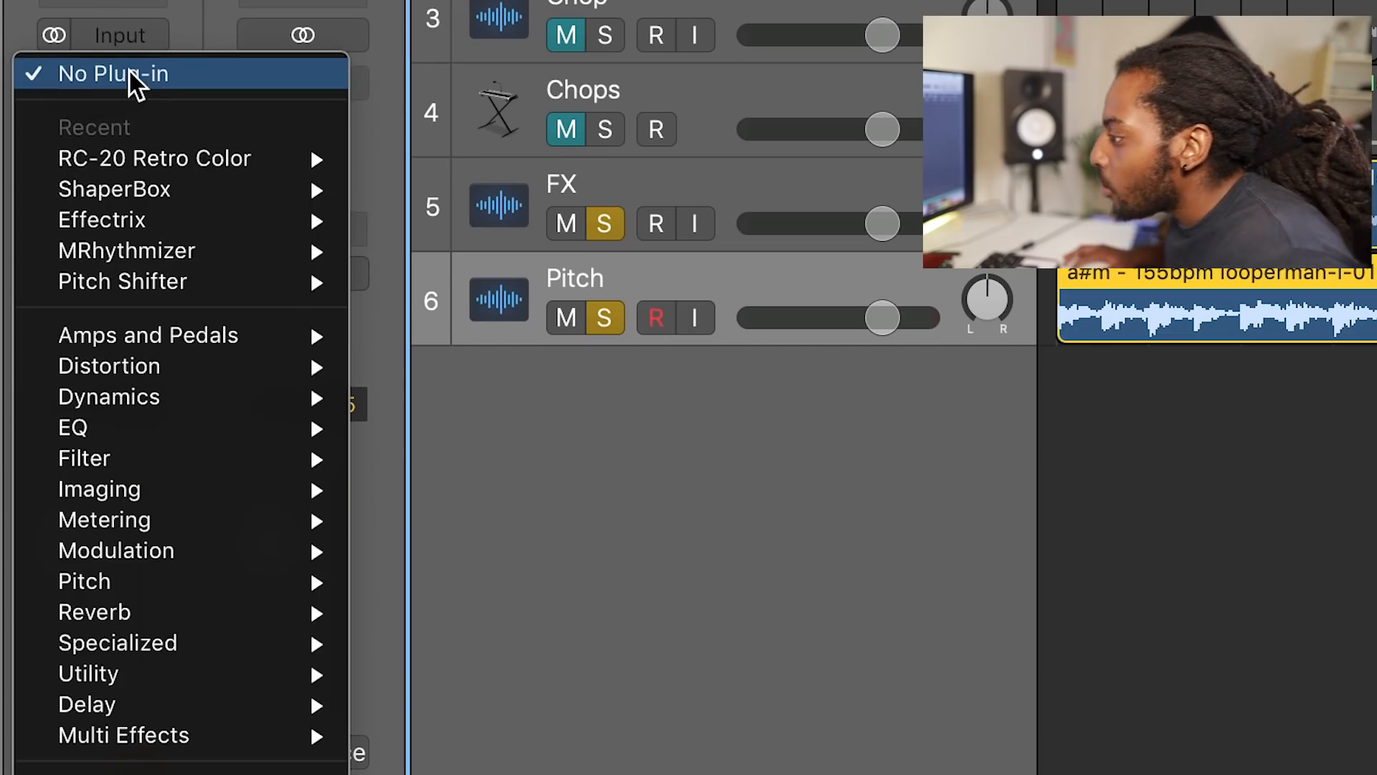
pyautogui.moveTo(218, 612)
pyautogui.moveTo(215, 583)
pyautogui.moveTo(503, 612)
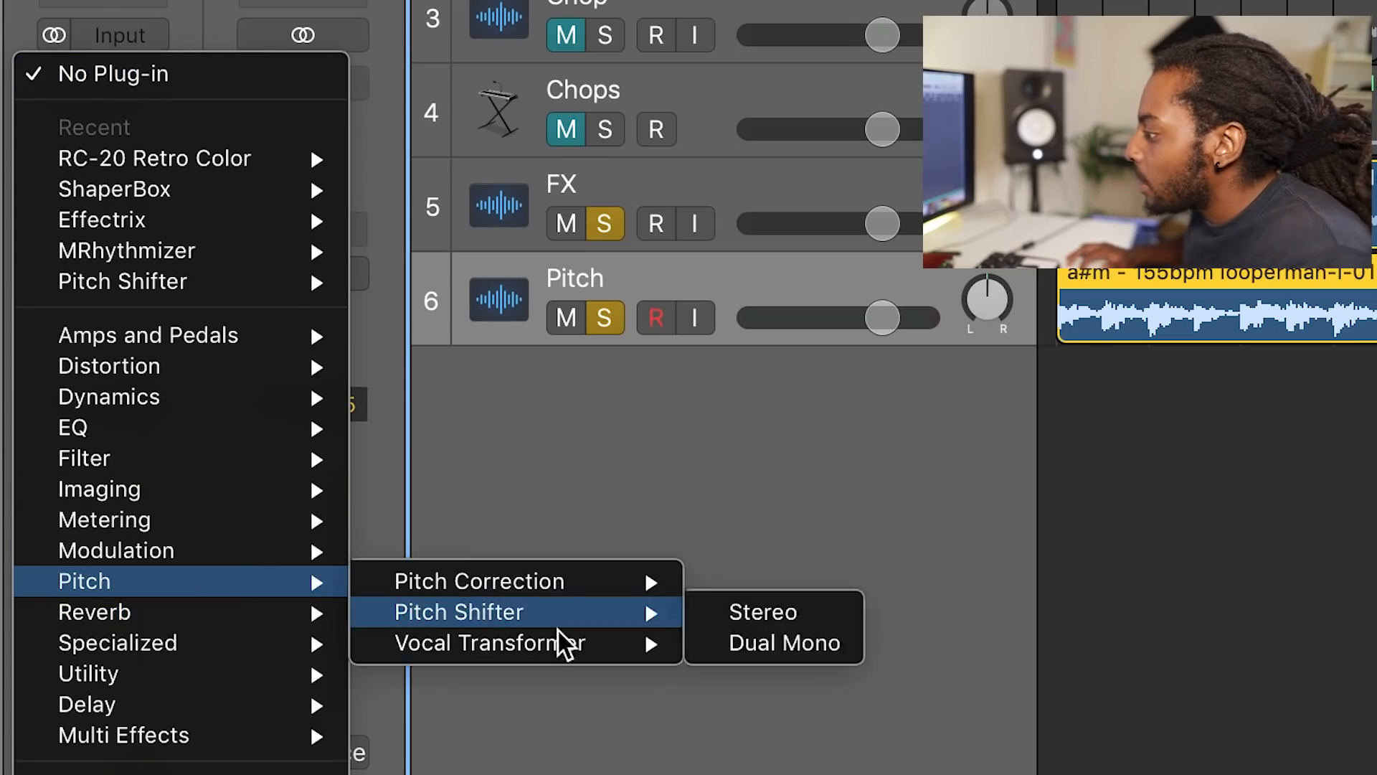
pyautogui.click(737, 609)
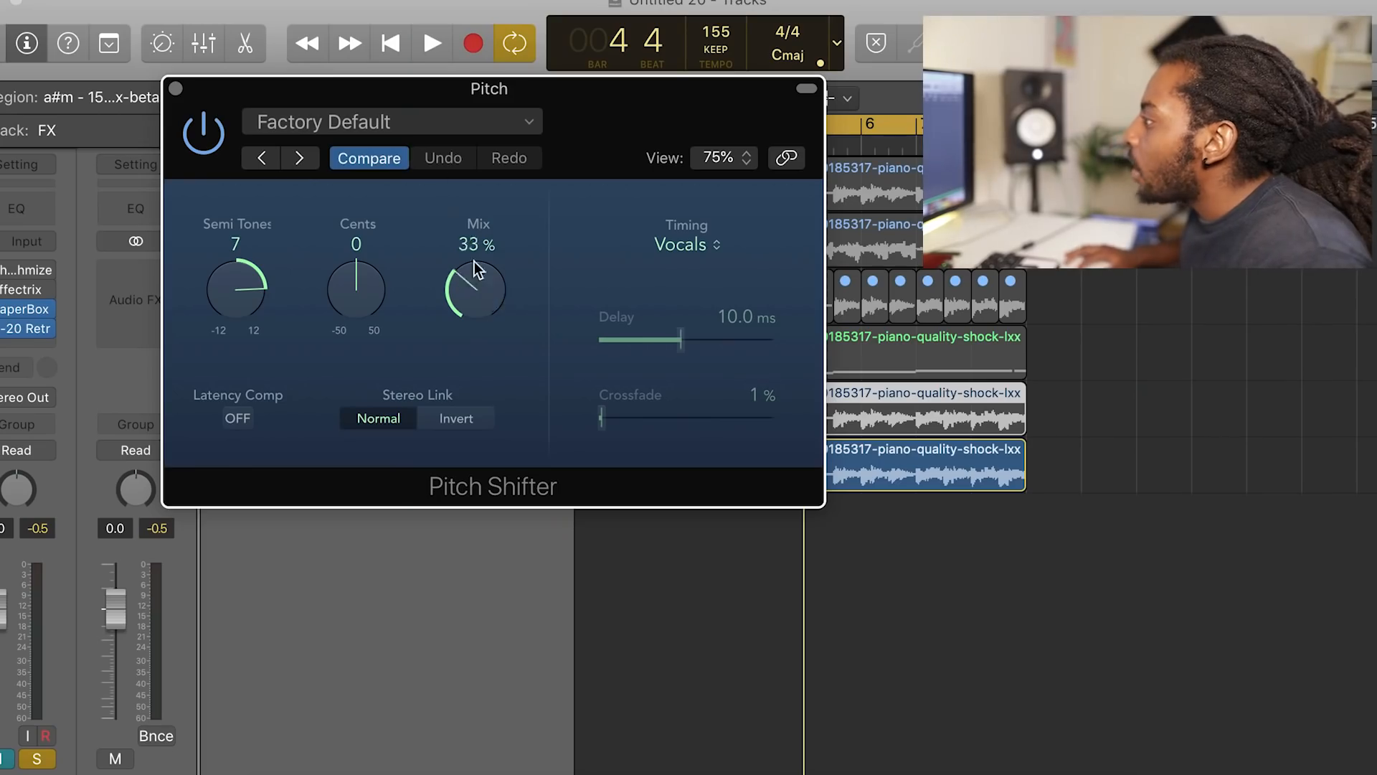
# Step: Play the loop with the Pitch Shifter mix at 100% and try transpositions of 4, 2 and -2 semitones
pyautogui.press('space')
pyautogui.moveTo(256, 297); pyautogui.dragTo(234, 290)
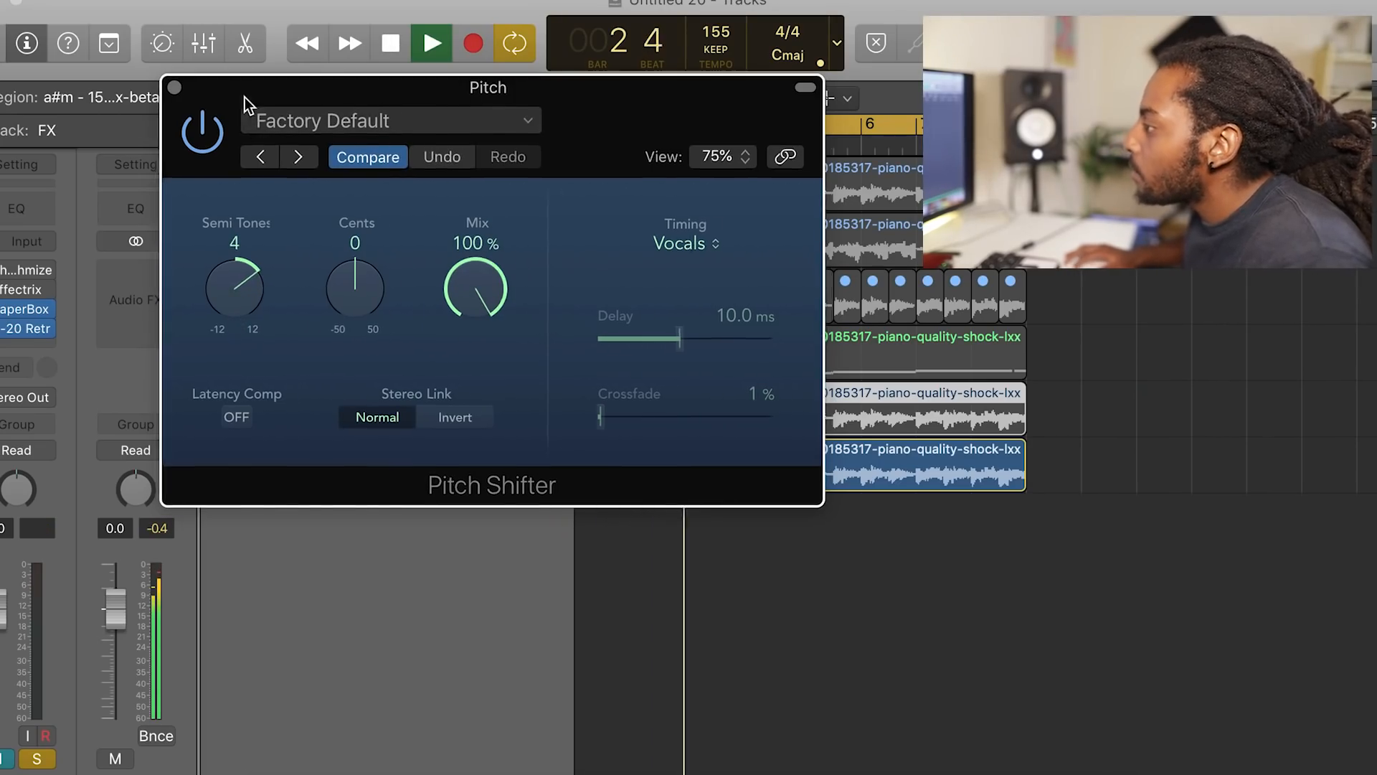
pyautogui.moveTo(244, 95); pyautogui.dragTo(424, 93)
pyautogui.click(224, 475)
pyautogui.moveTo(763, 116); pyautogui.dragTo(628, 163)
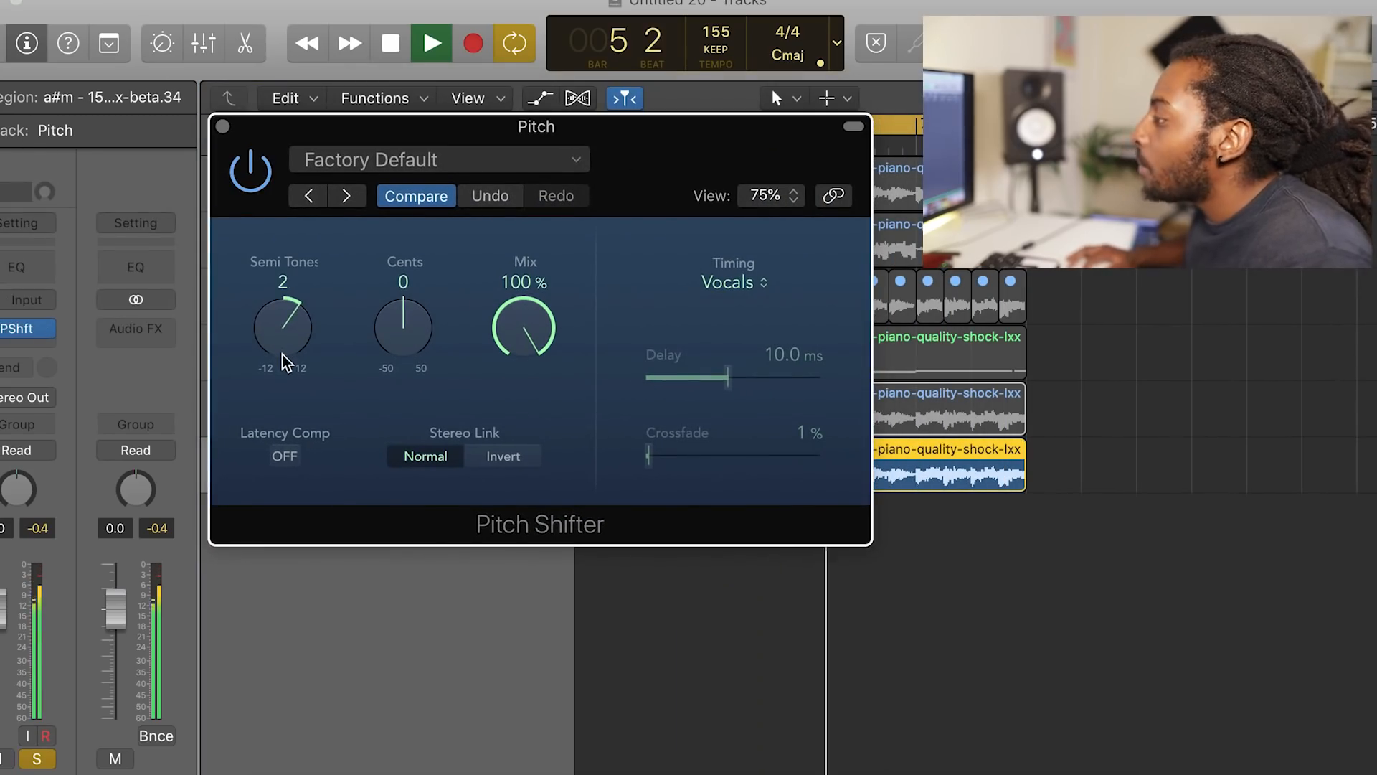
pyautogui.moveTo(283, 354); pyautogui.dragTo(274, 353)
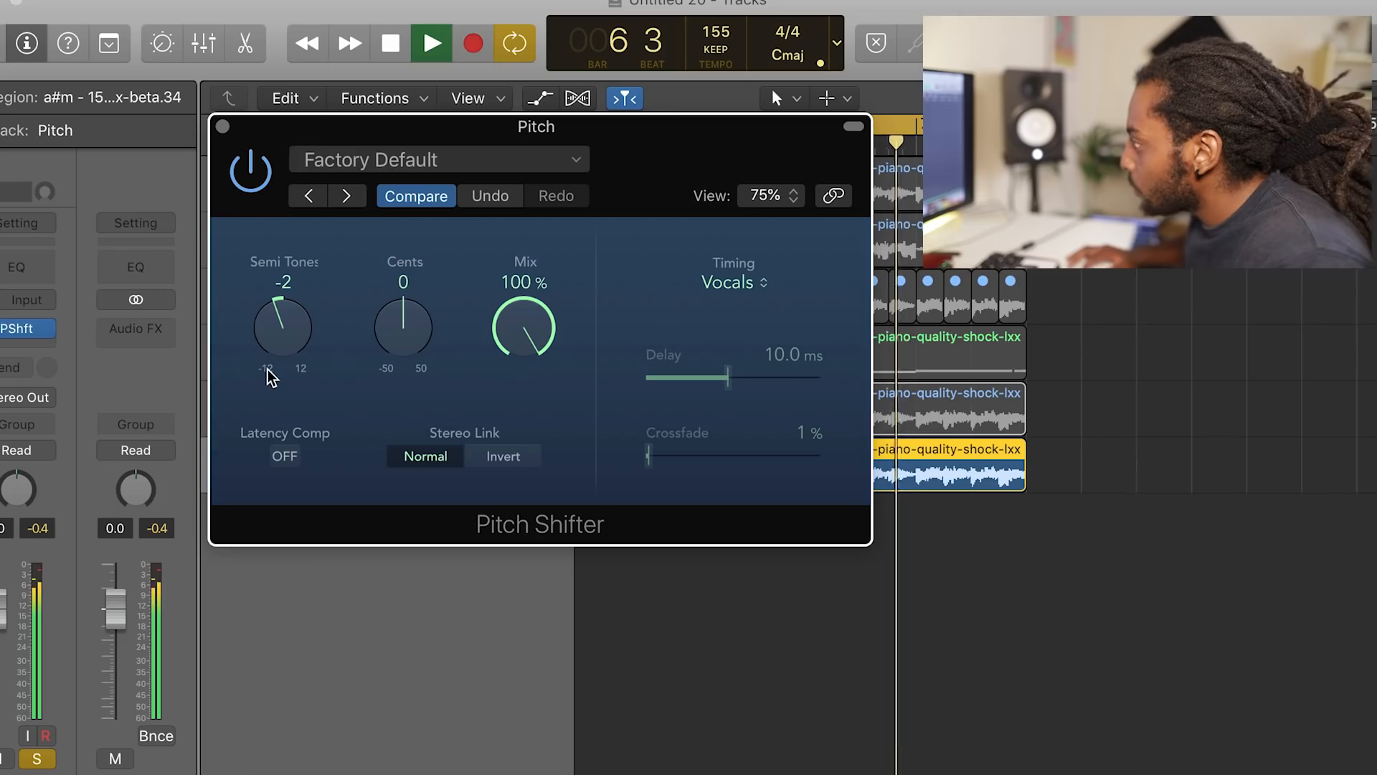
pyautogui.moveTo(419, 350); pyautogui.dragTo(406, 330)
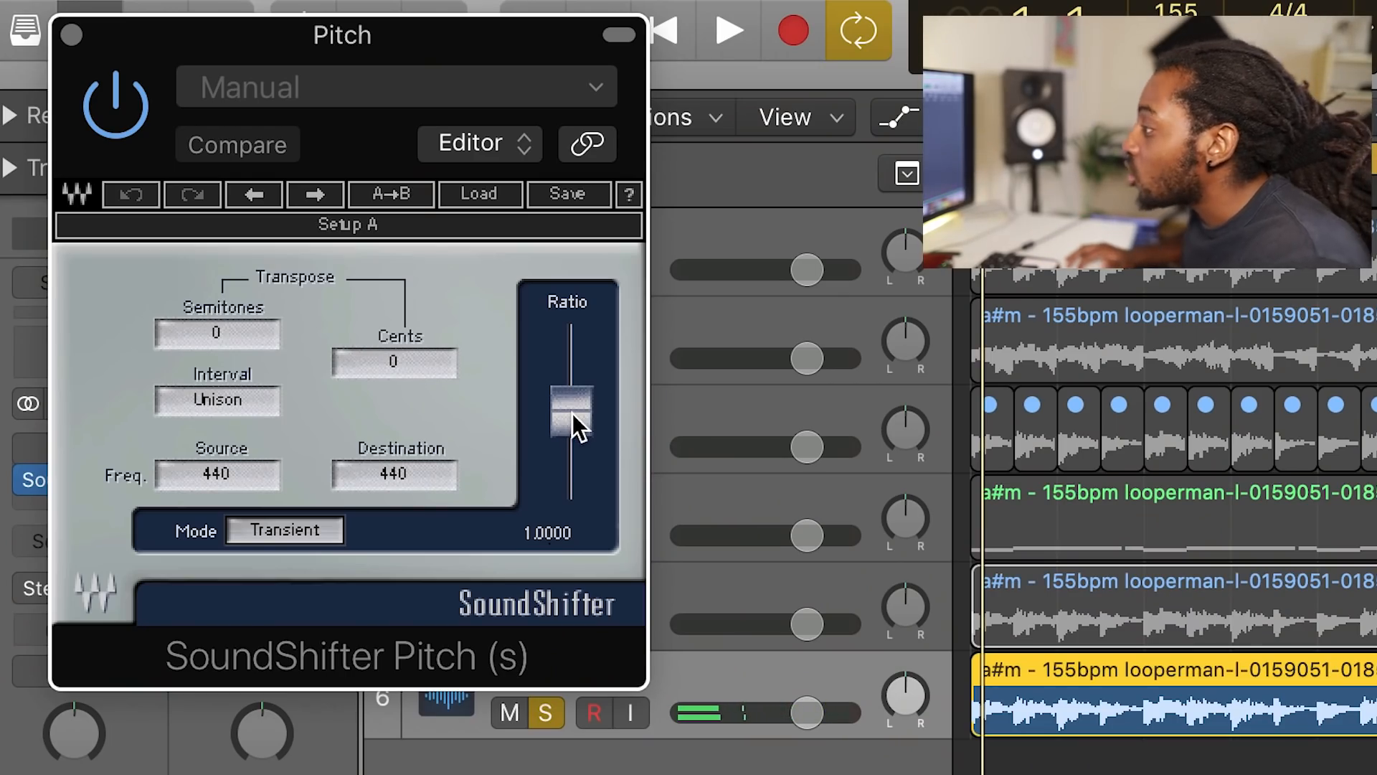
# Step: Play the loop through SoundShifter Pitch and raise its ratio to 1.1876
pyautogui.press('space')
pyautogui.moveTo(573, 416); pyautogui.dragTo(572, 404)
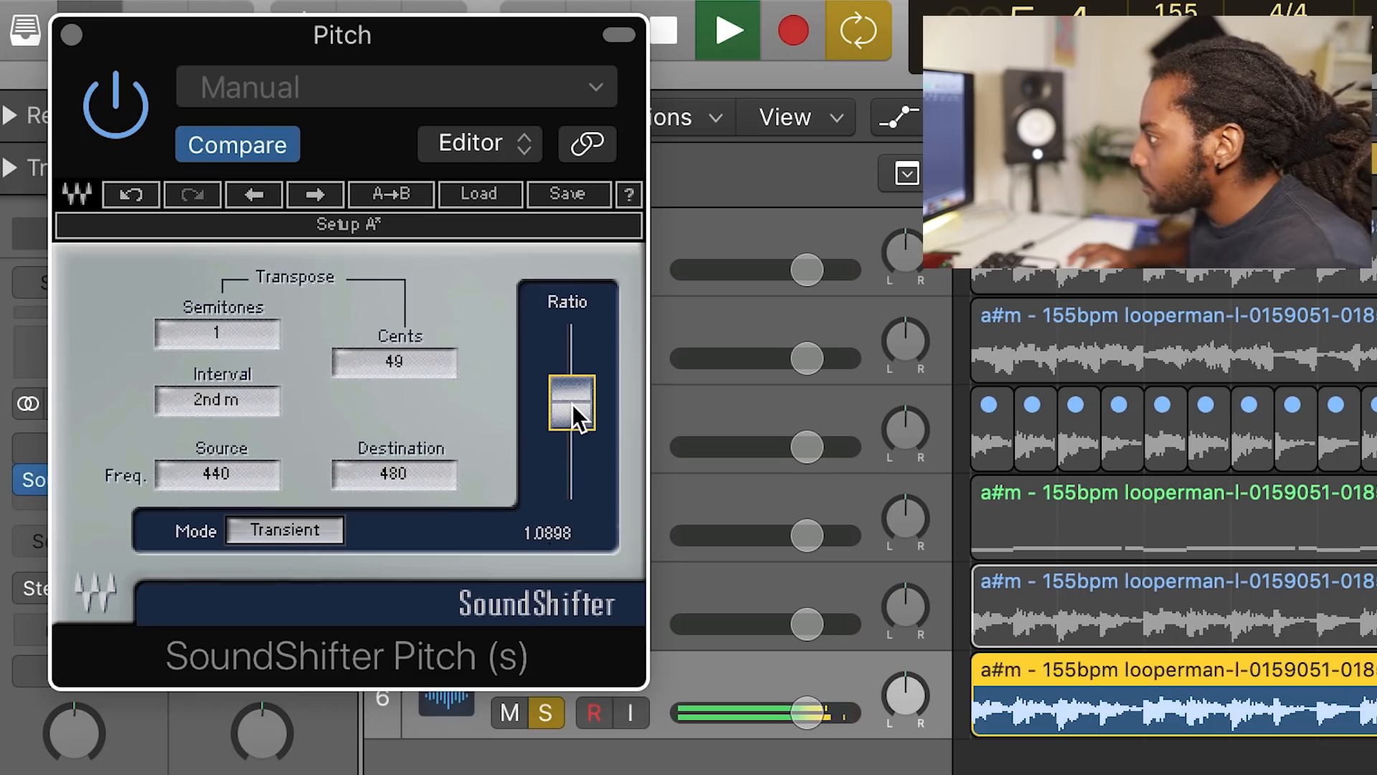
pyautogui.moveTo(573, 400); pyautogui.dragTo(572, 394)
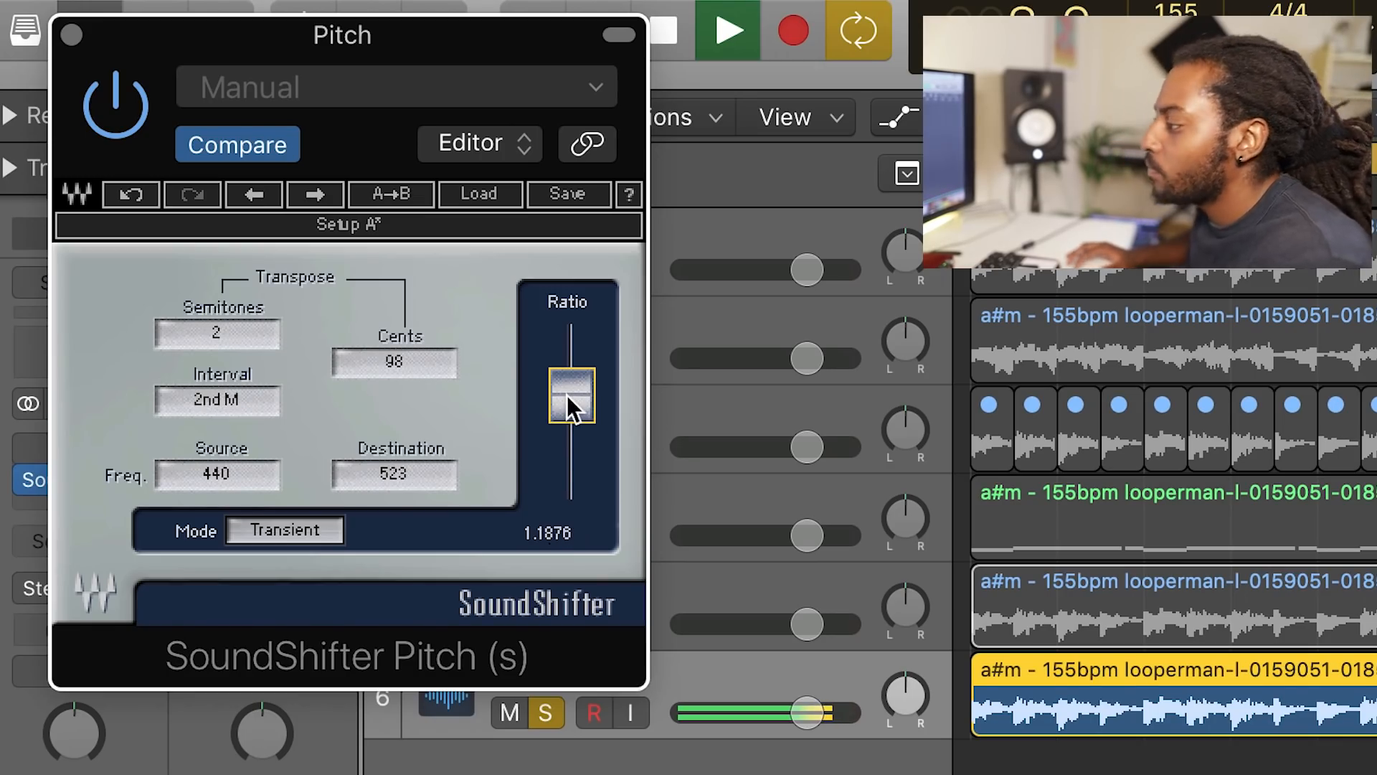
# Step: Lower the SoundShifter Pitch ratio on the Pitch track while the loop plays
pyautogui.moveTo(568, 396); pyautogui.dragTo(572, 423)
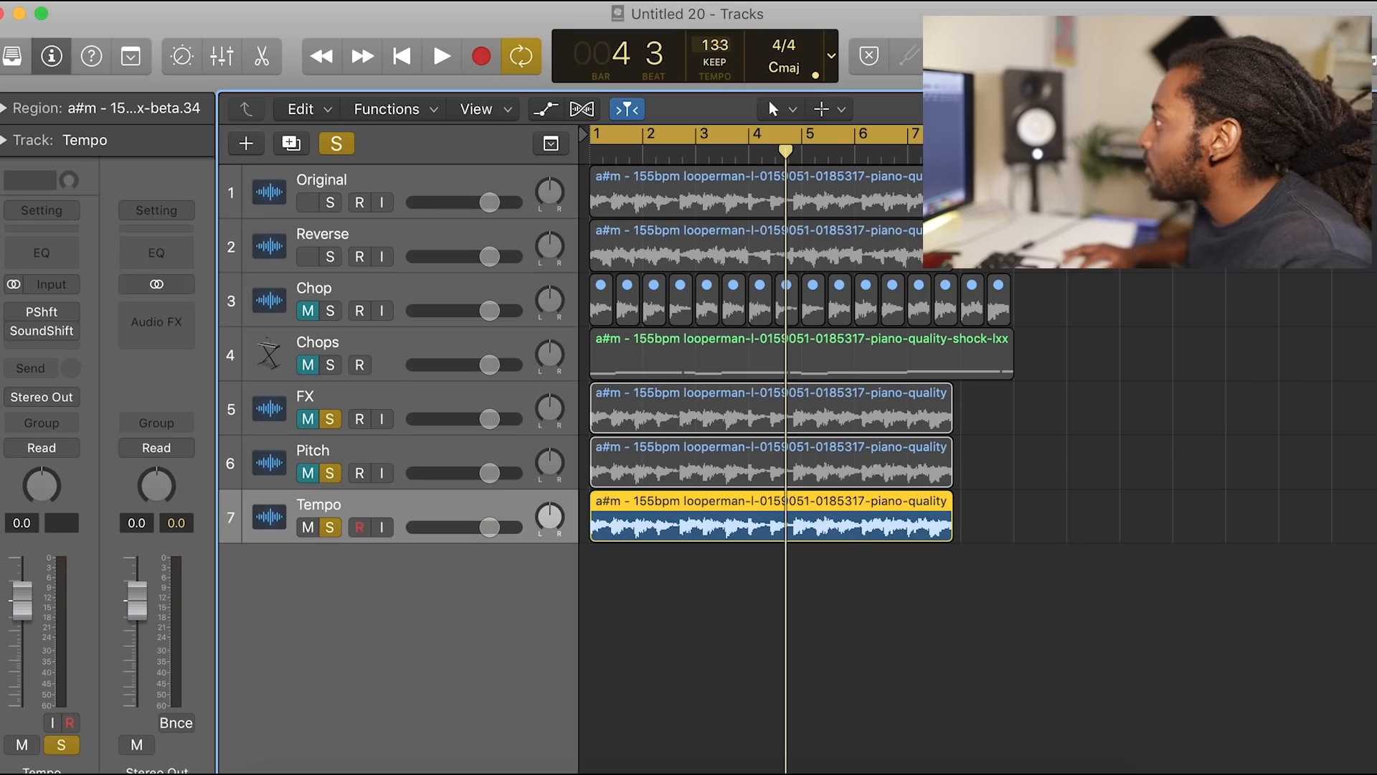
# Step: Set the project tempo to 140 and play the soloed Tempo track's loop
pyautogui.moveTo(716, 44); pyautogui.dragTo(726, 20)
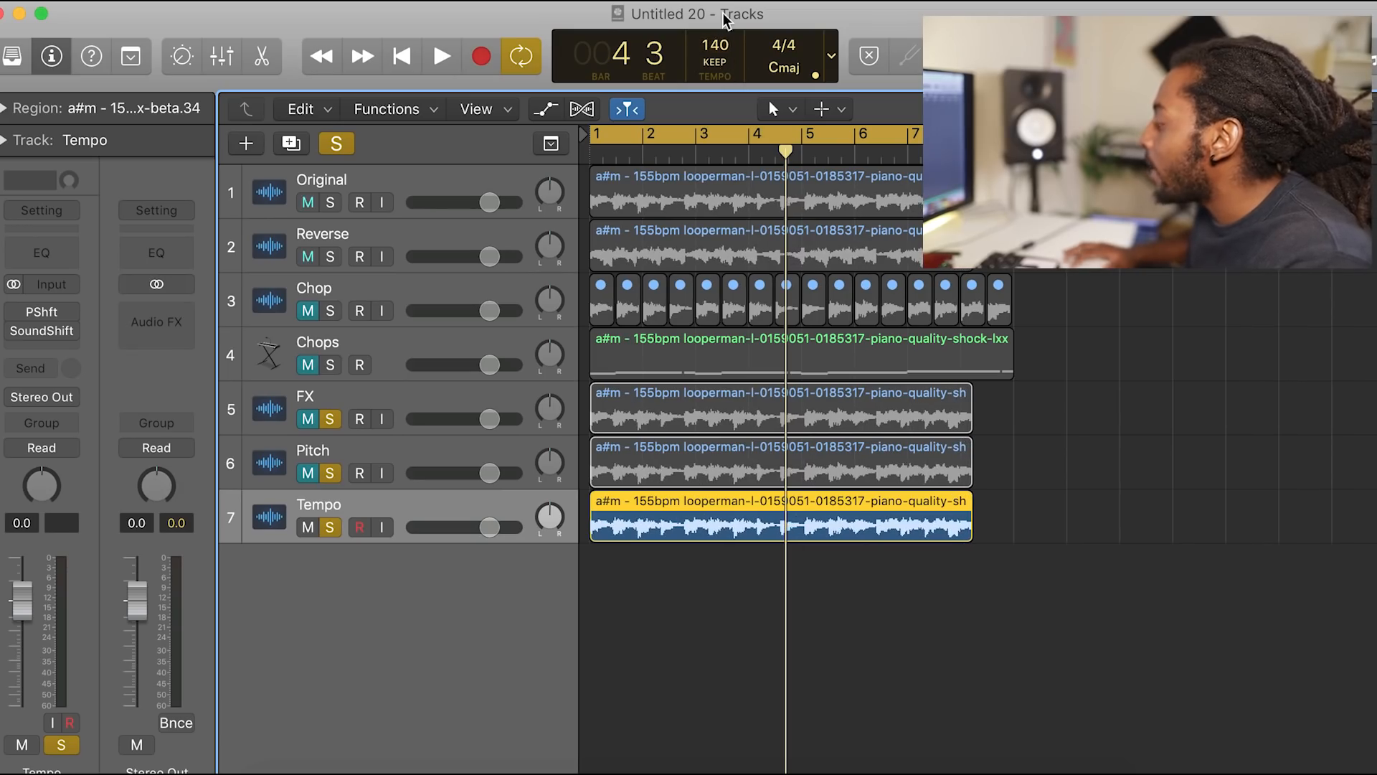
pyautogui.press('space')
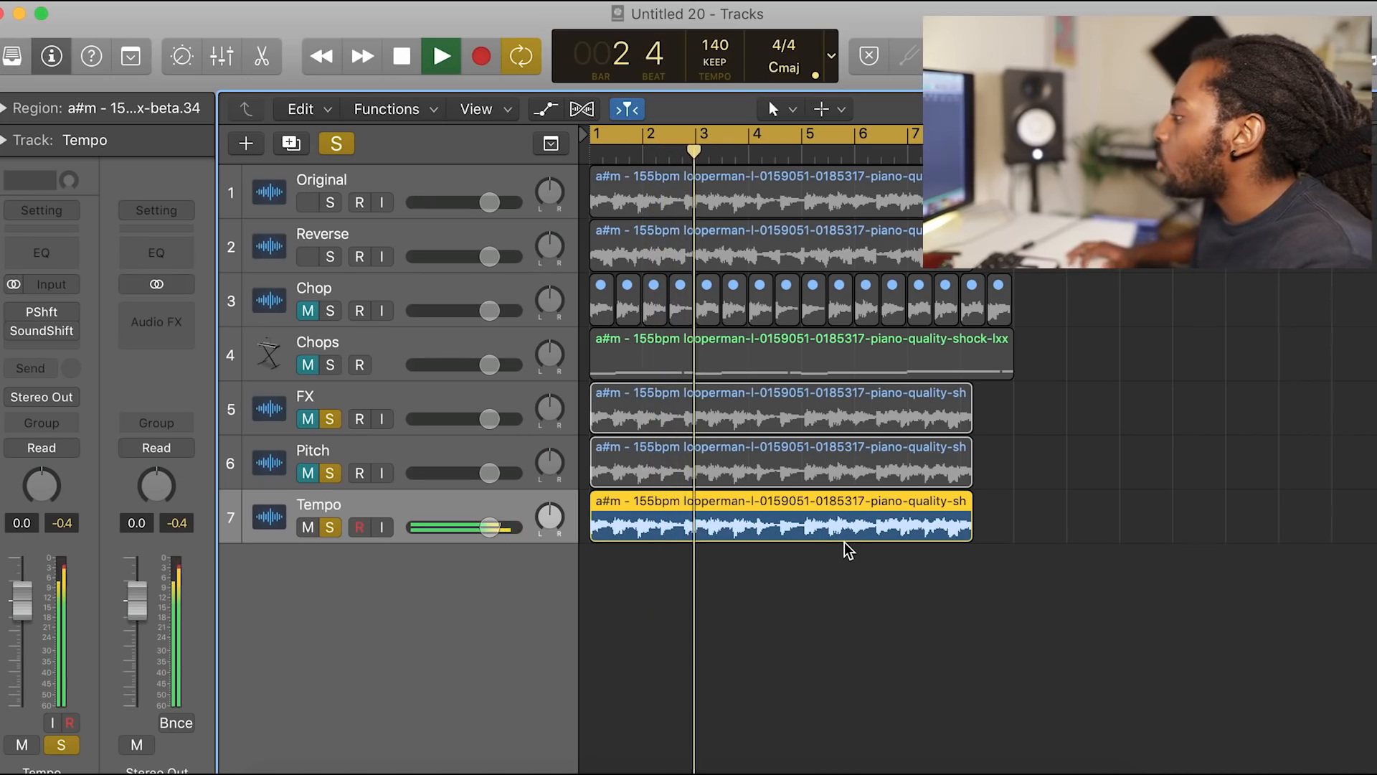
pyautogui.press('space')
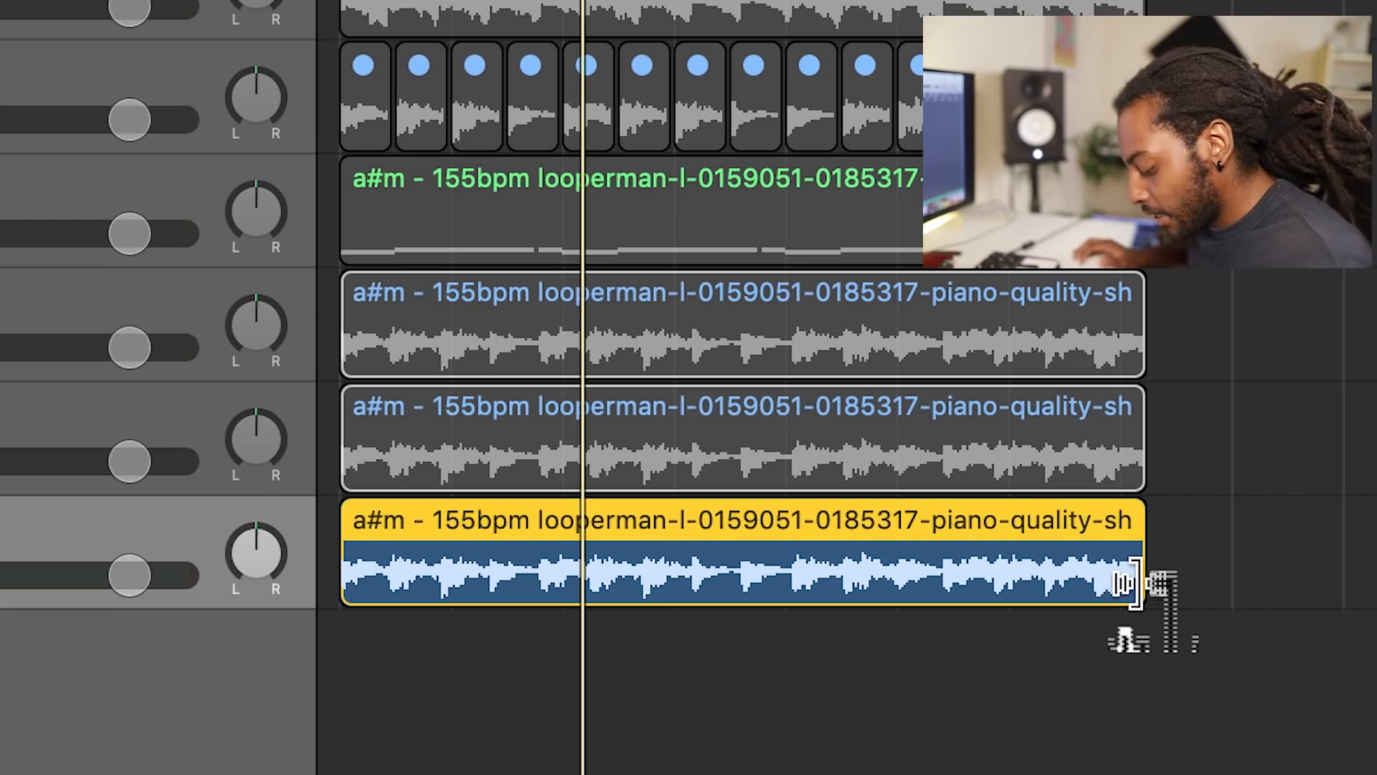
# Step: Time-stretch the Tempo track's region to end at bar 9 and play it, fitting it to bar 9 again after the tempo change
pyautogui.moveTo(1138, 583); pyautogui.dragTo(1228, 582)
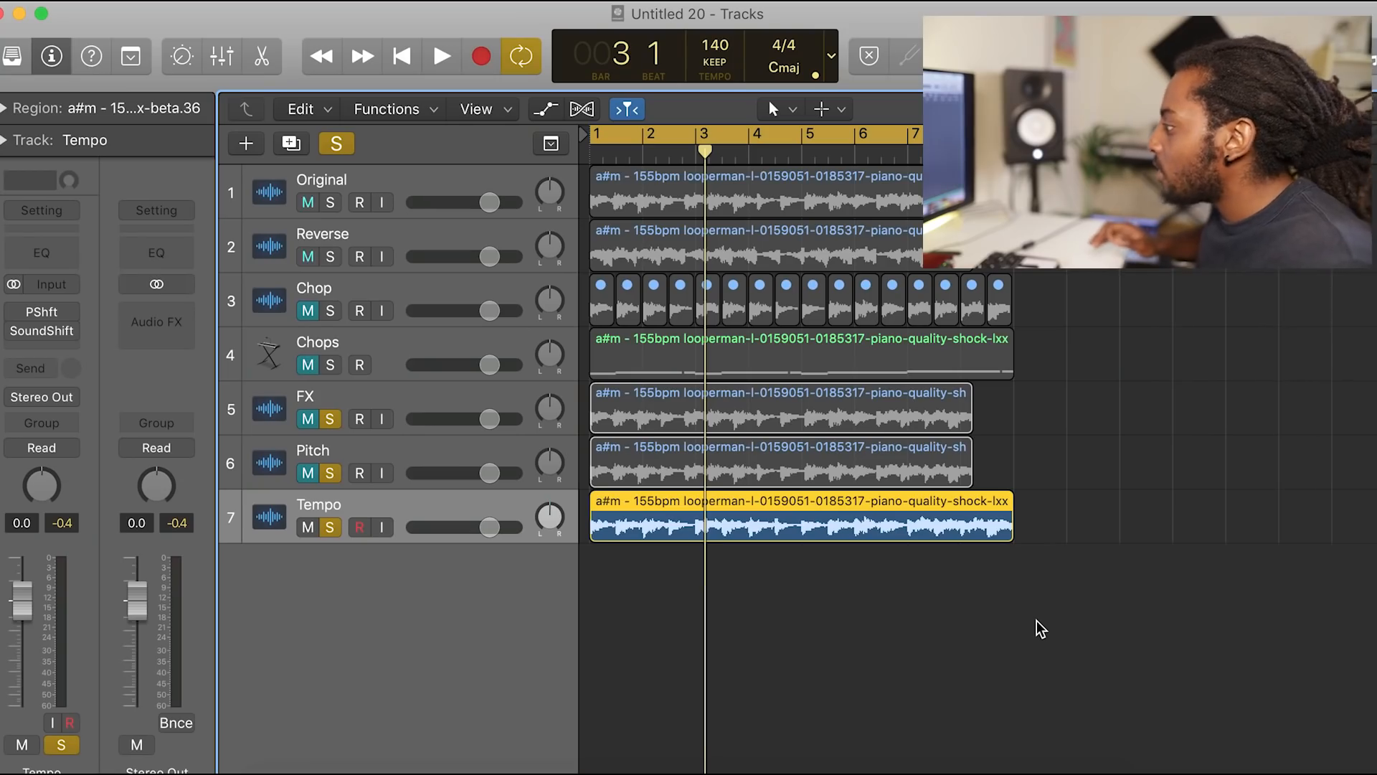
pyautogui.press('space')
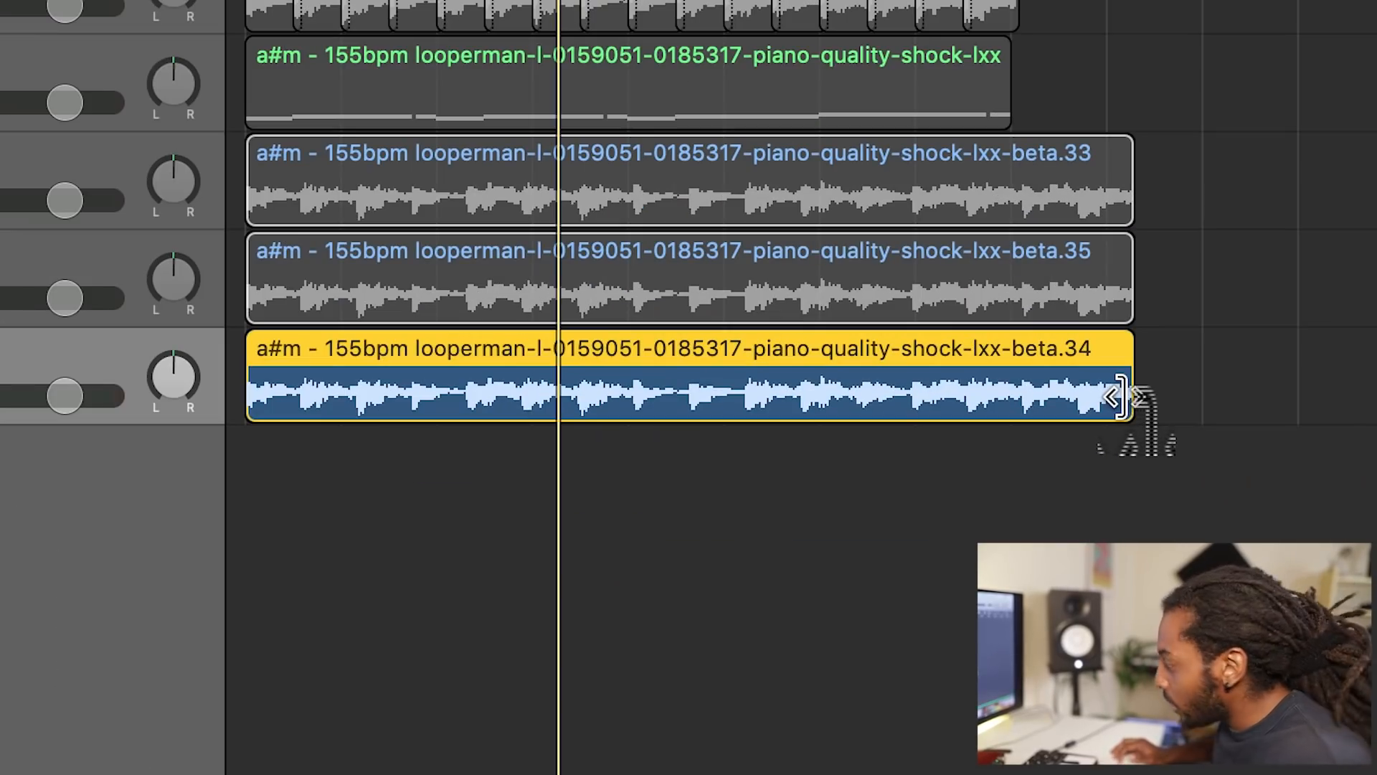
pyautogui.moveTo(1122, 396); pyautogui.dragTo(1014, 400)
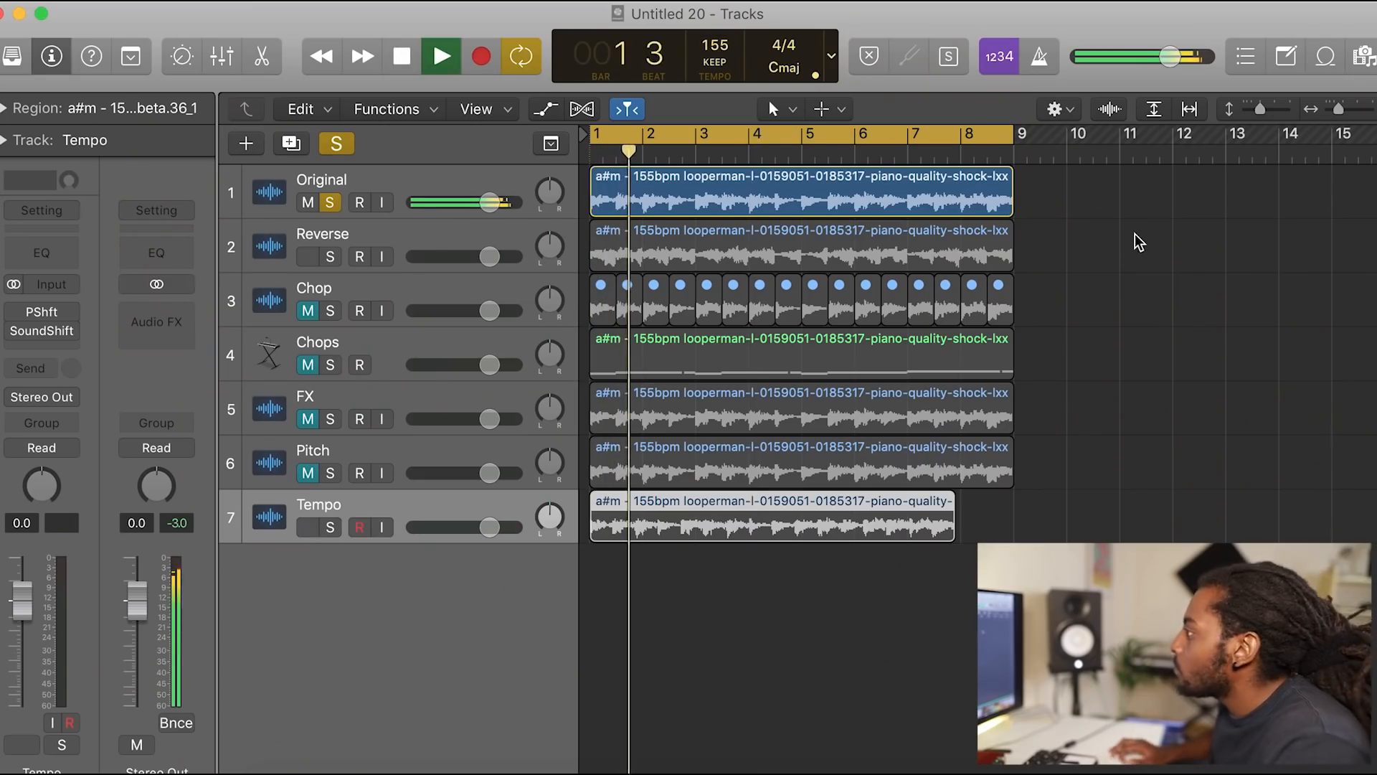
# Step: Listen to the soloed Original track's loop at 155 BPM
pyautogui.click(1139, 241)
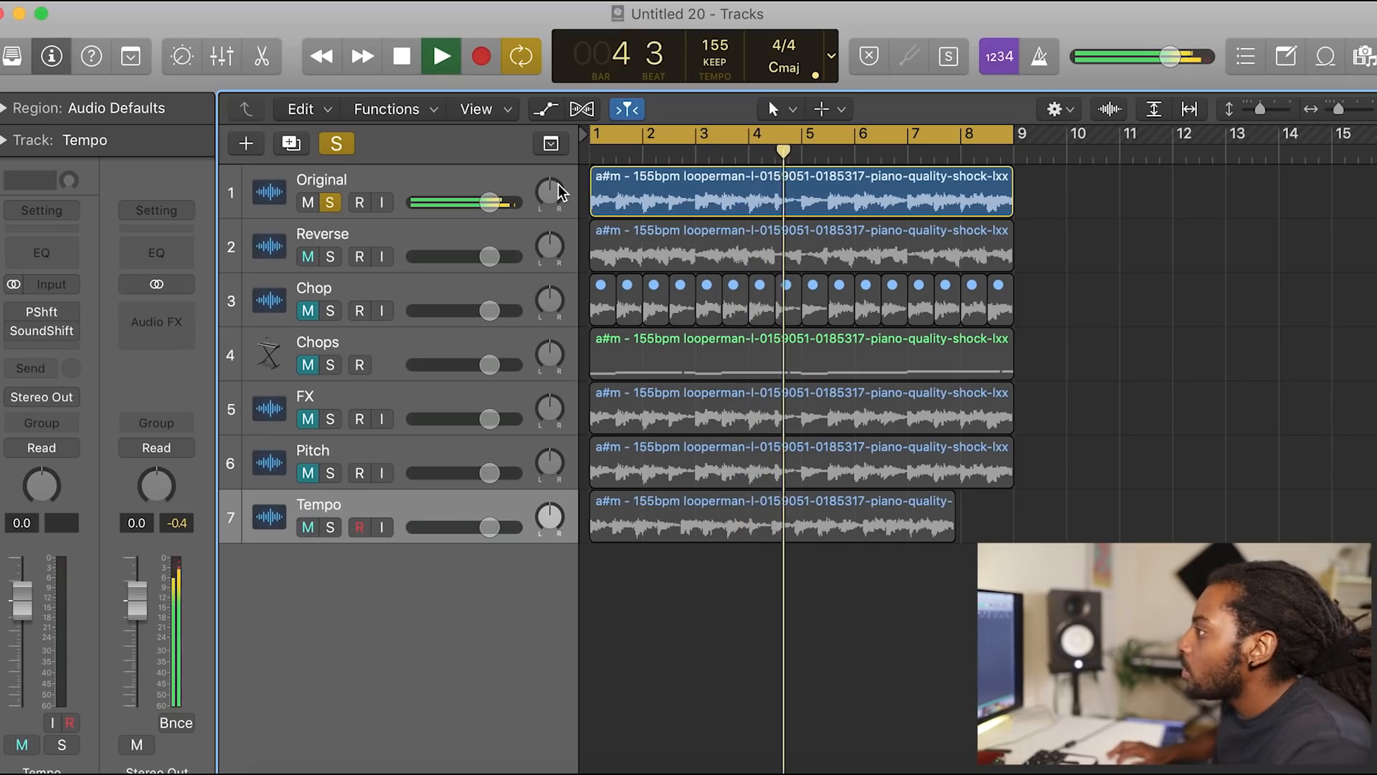
pyautogui.press('space')
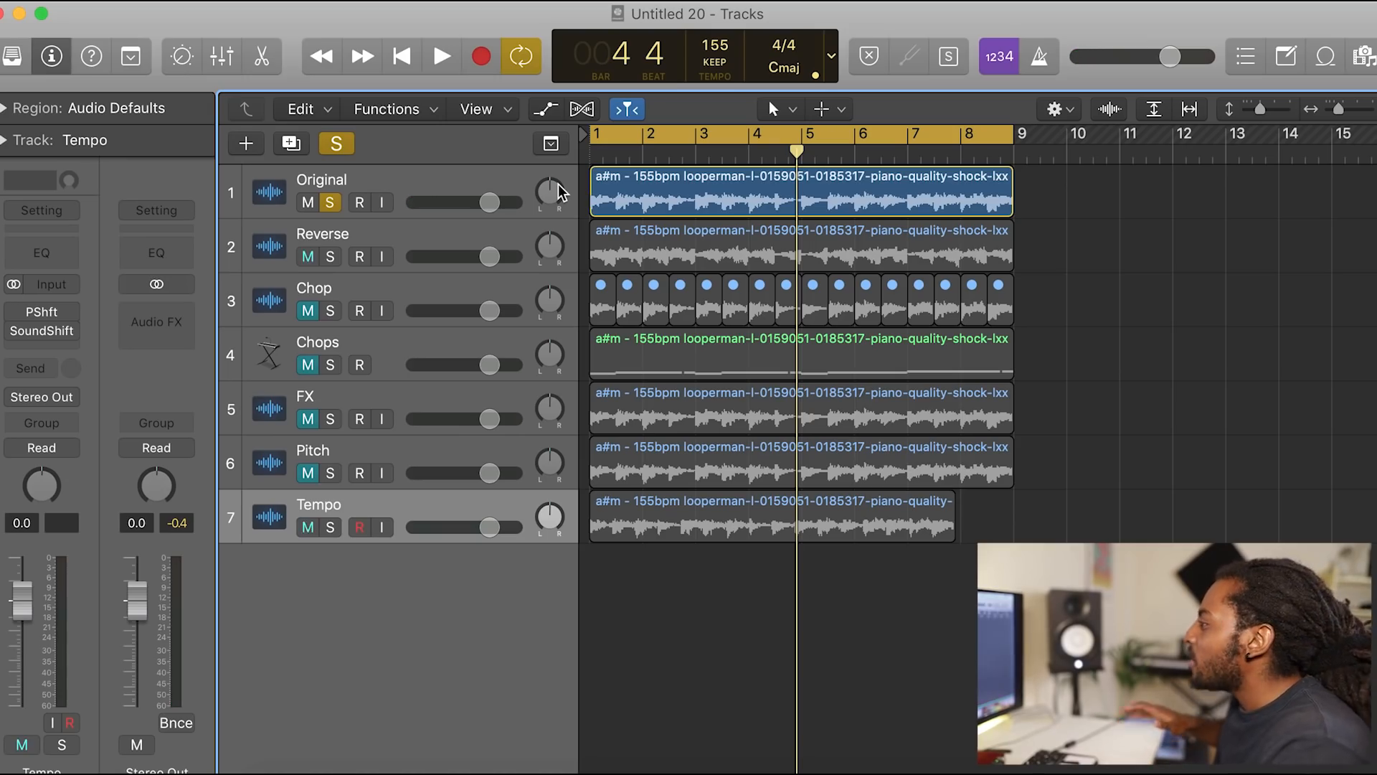
pyautogui.press('space')
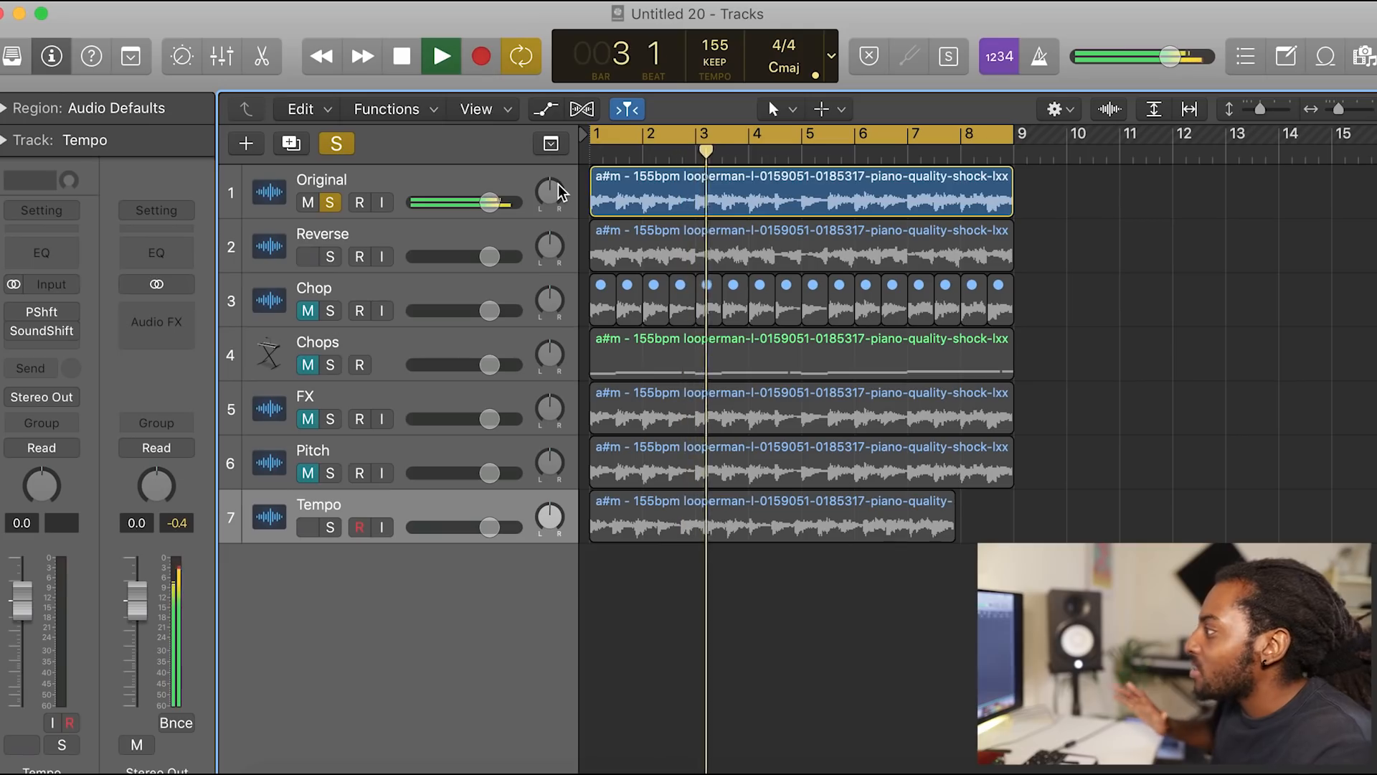
pyautogui.press('space')
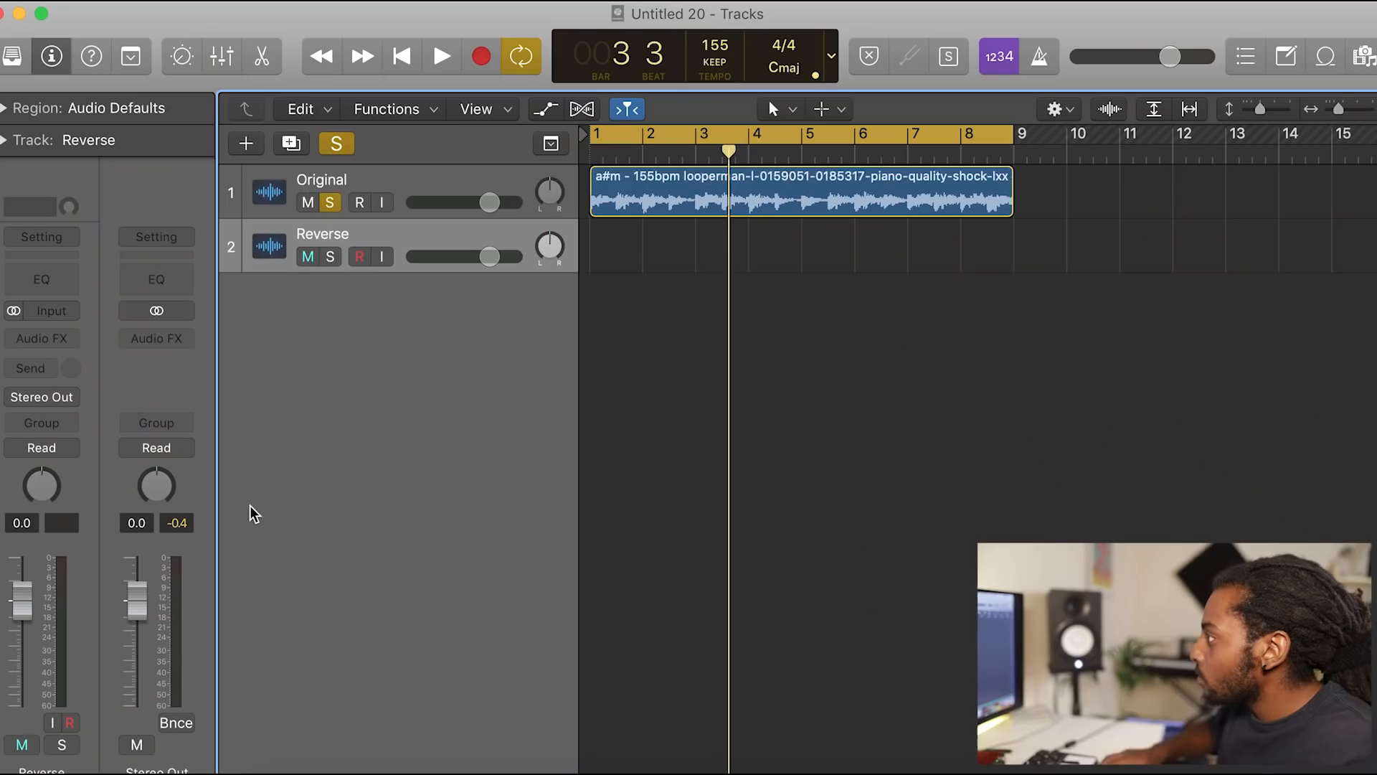
# Step: Delete the Reverse track, play the original loop and set the project tempo to 140
pyautogui.press('super+BackSpace')
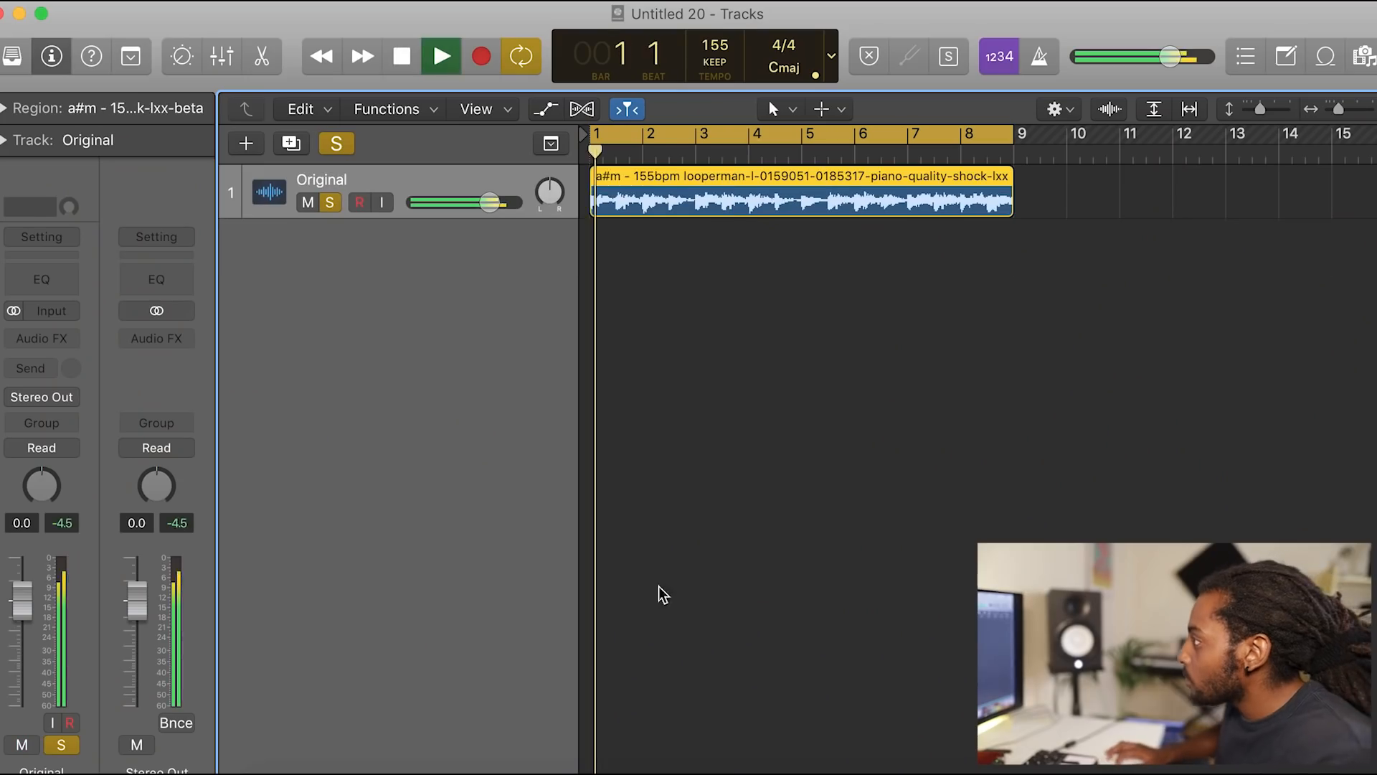
pyautogui.press('space')
pyautogui.doubleClick(715, 45)
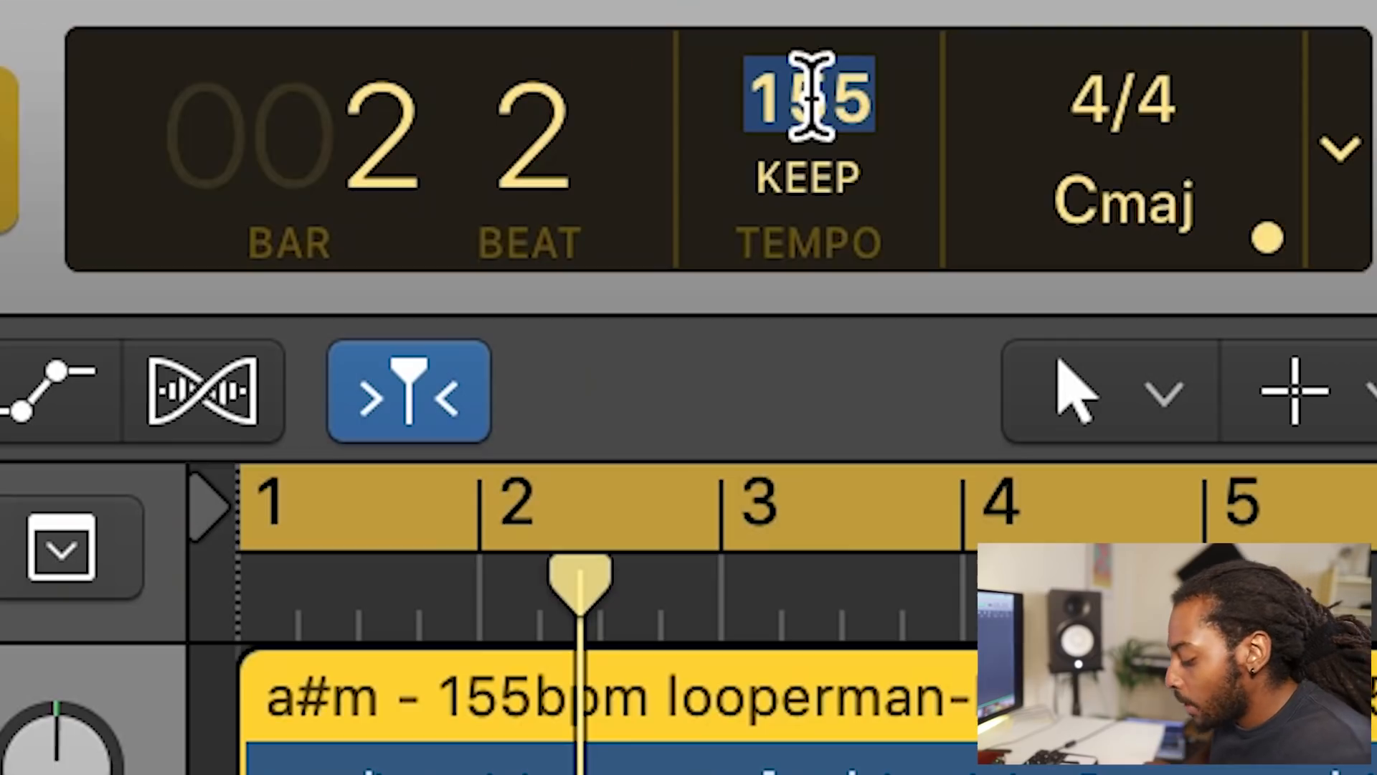
pyautogui.write('140')
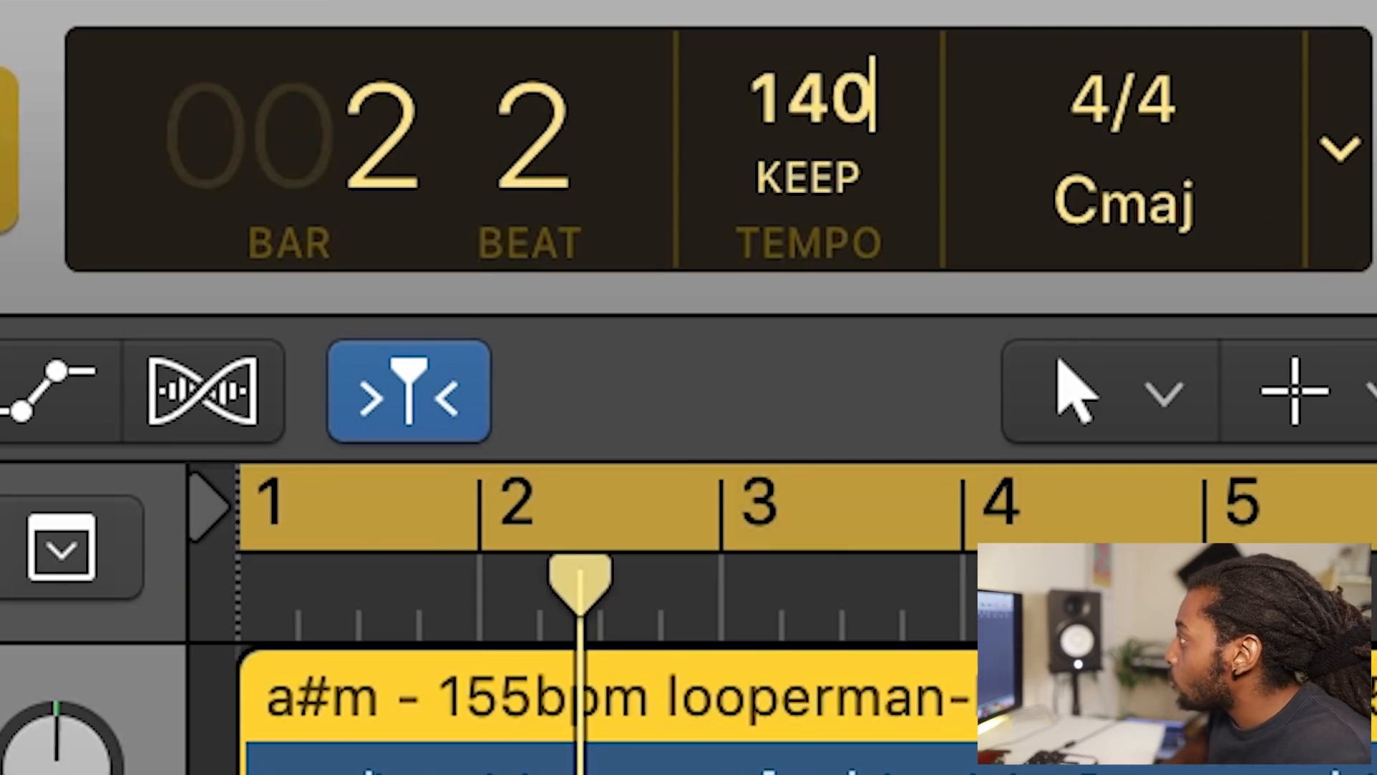
pyautogui.press('Return')
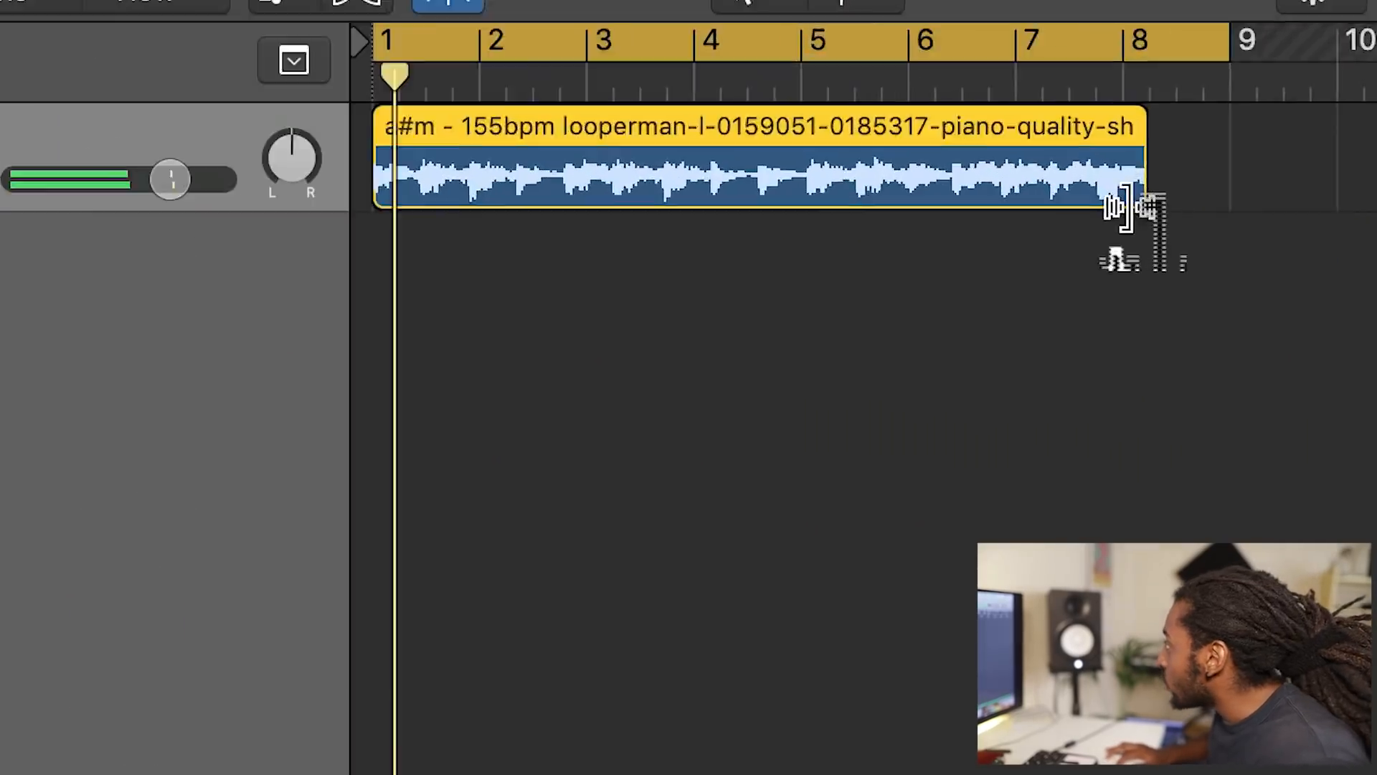
# Step: Time-stretch the Original region to 8 bars and split it into alternating one-and-a-half-bar and half-bar regions
pyautogui.moveTo(971, 214); pyautogui.dragTo(1004, 214)
pyautogui.moveTo(1324, 195); pyautogui.dragTo(1356, 194)
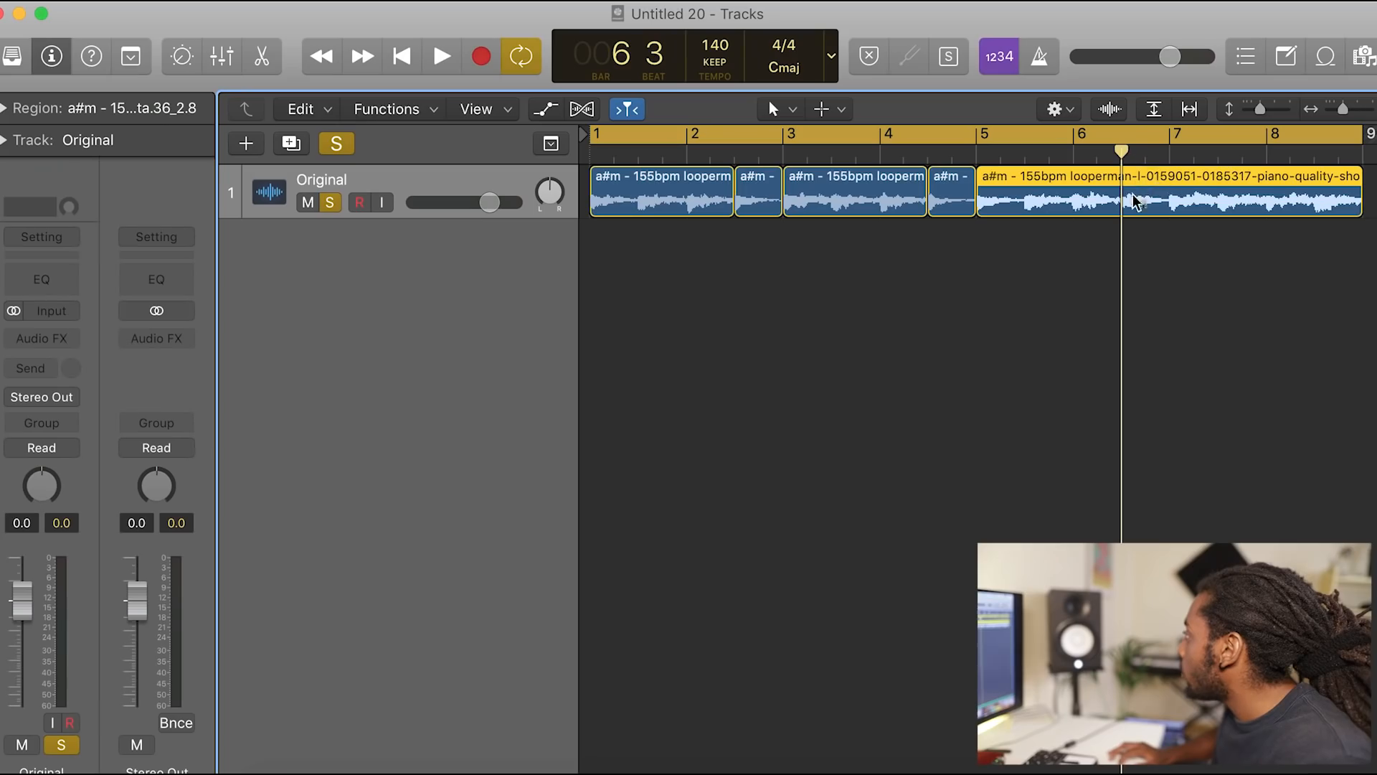
pyautogui.press('super+t')
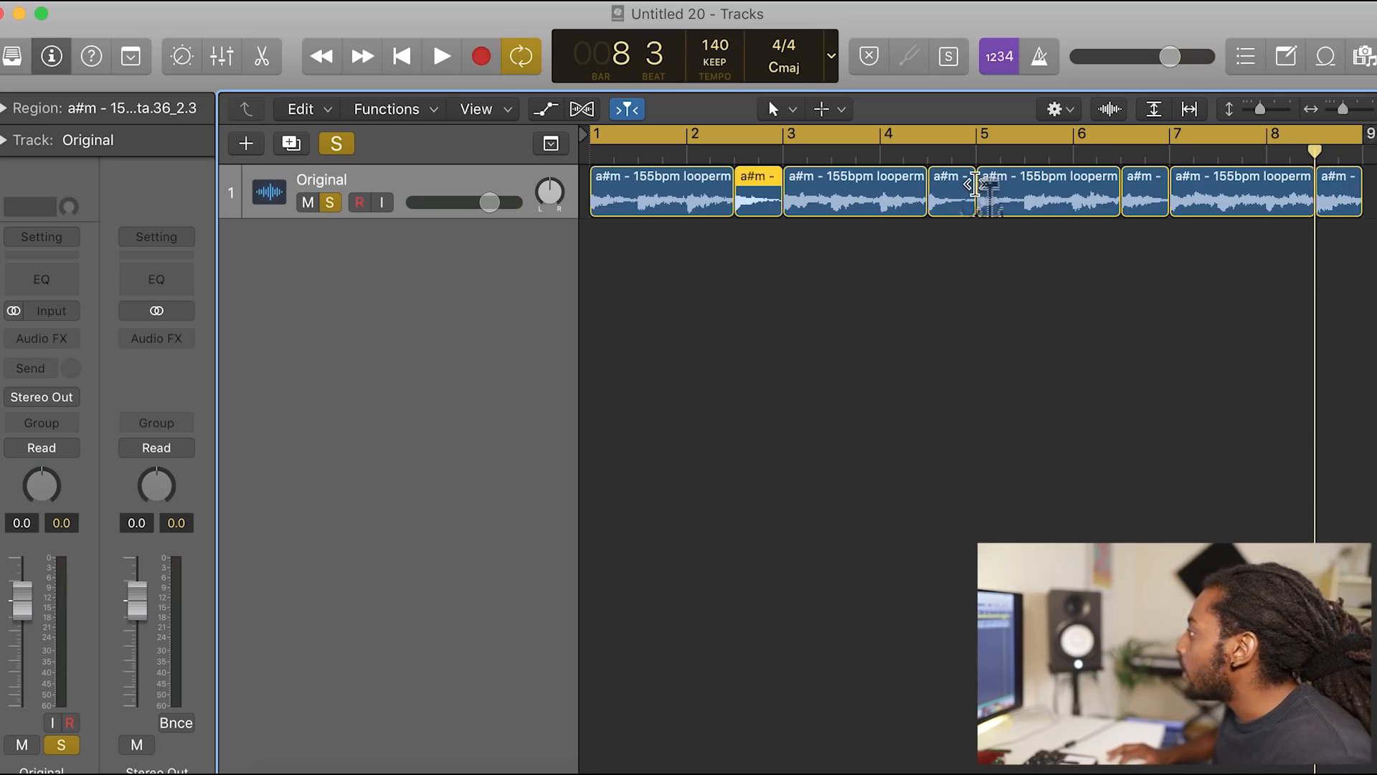
# Step: Reverse the half-bar regions on the Original track and play the result
pyautogui.click(15, 113)
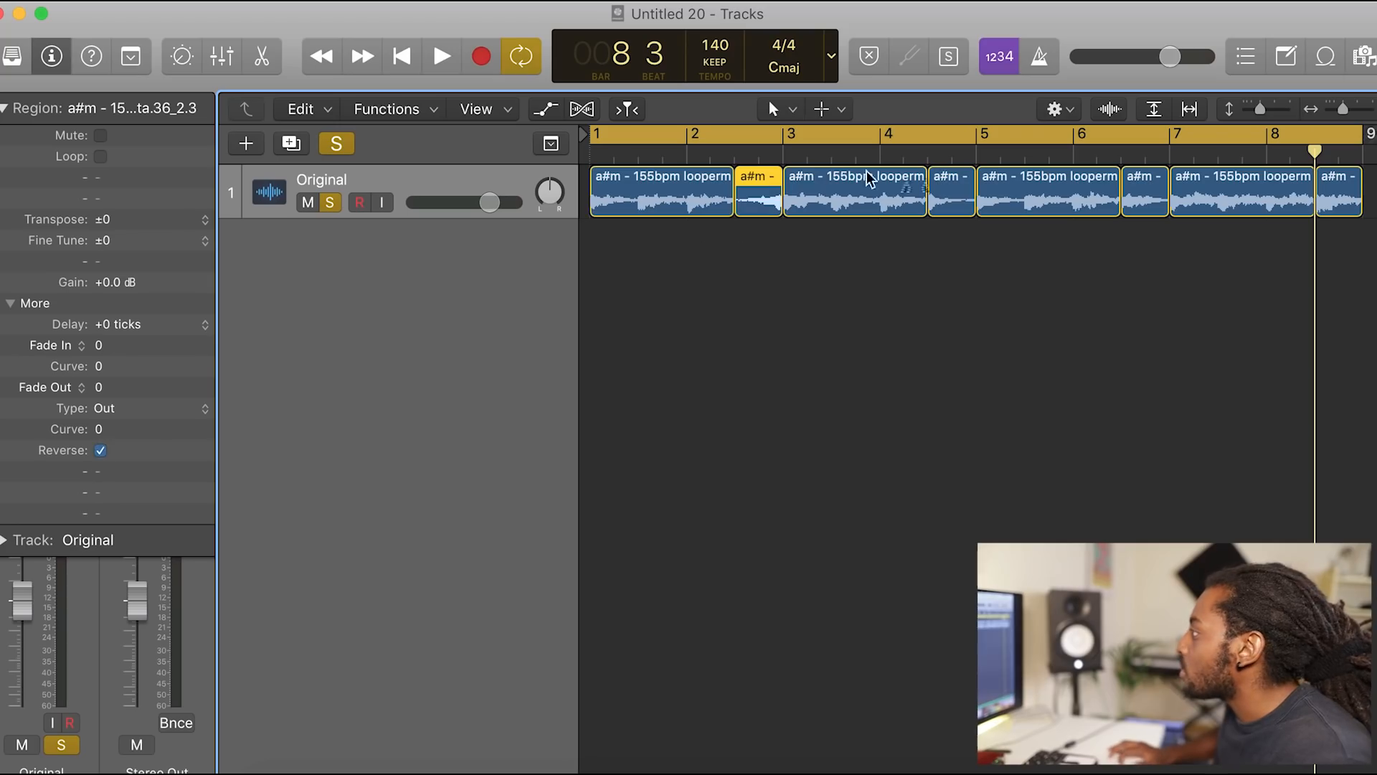
pyautogui.press('space')
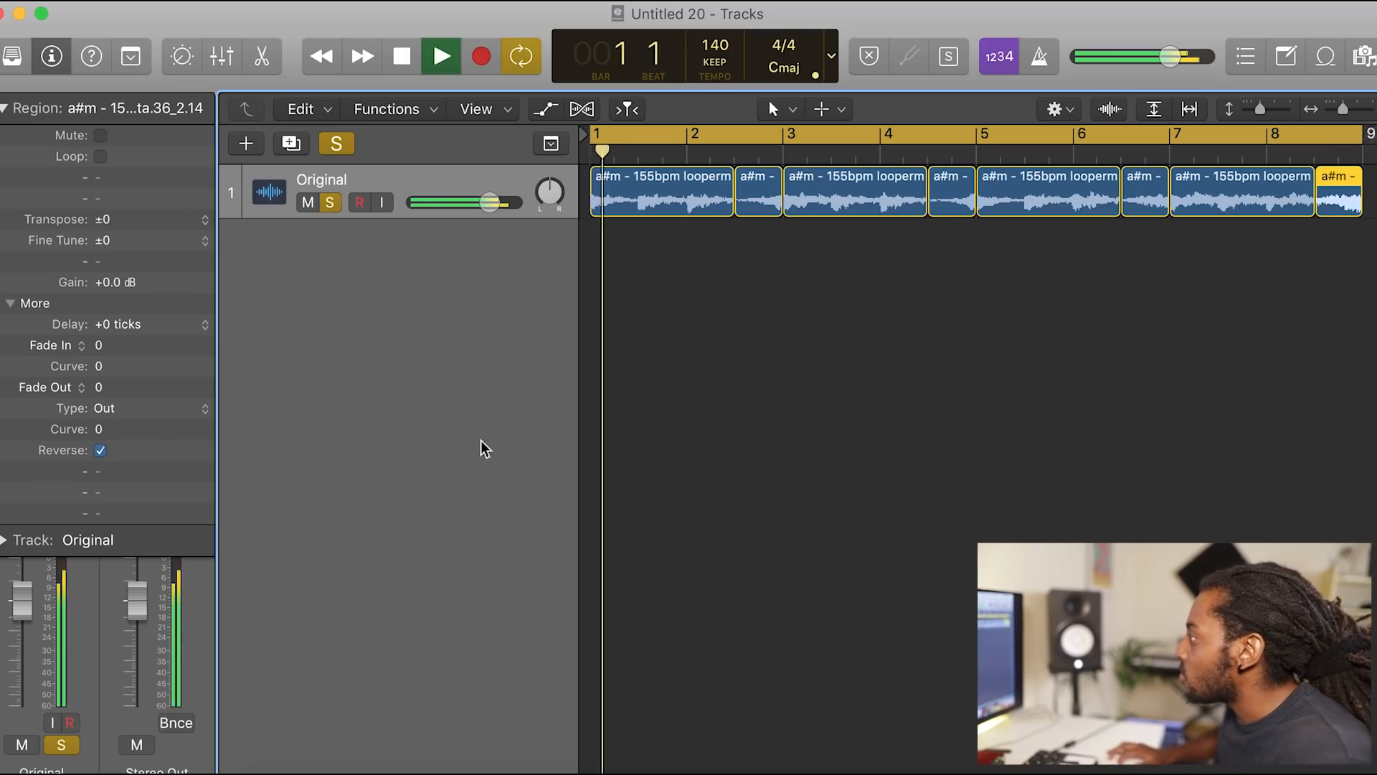
pyautogui.click(910, 355)
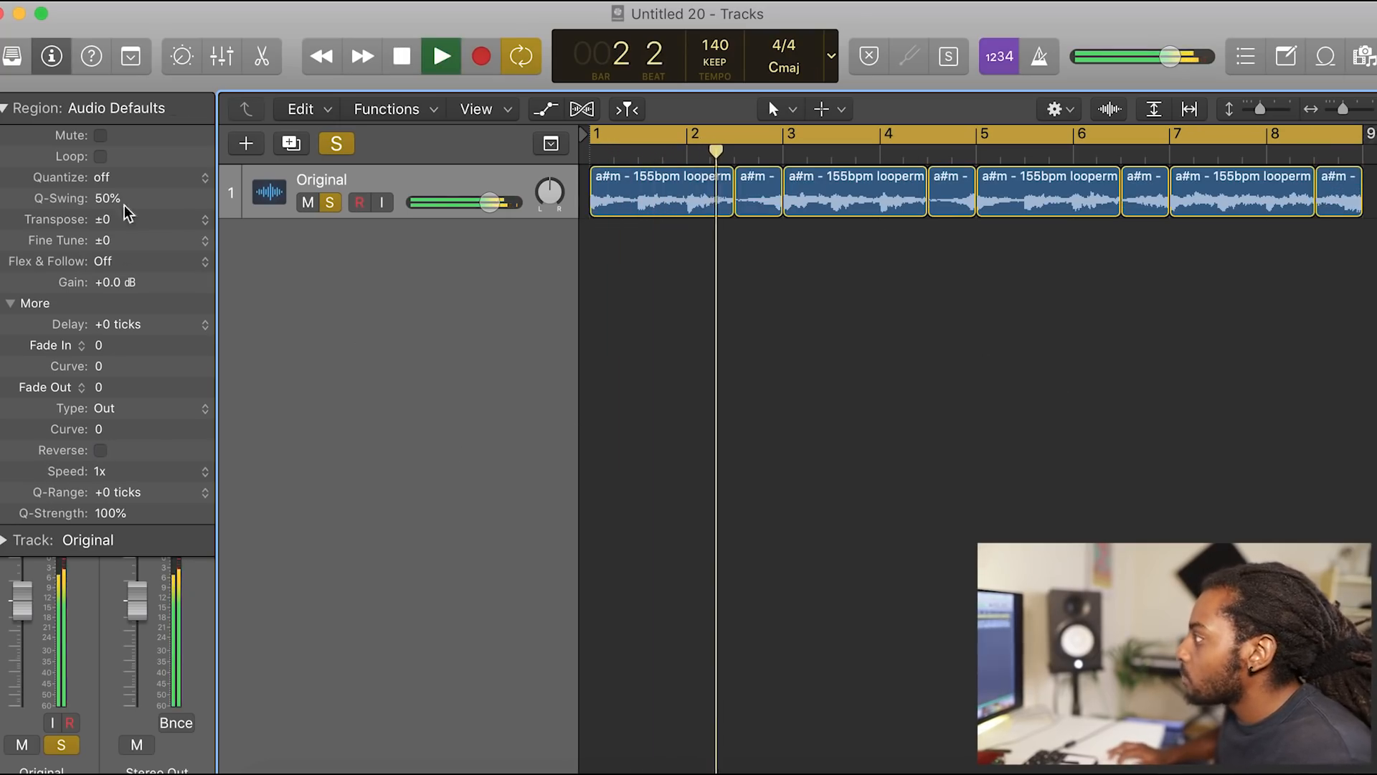
pyautogui.click(4, 109)
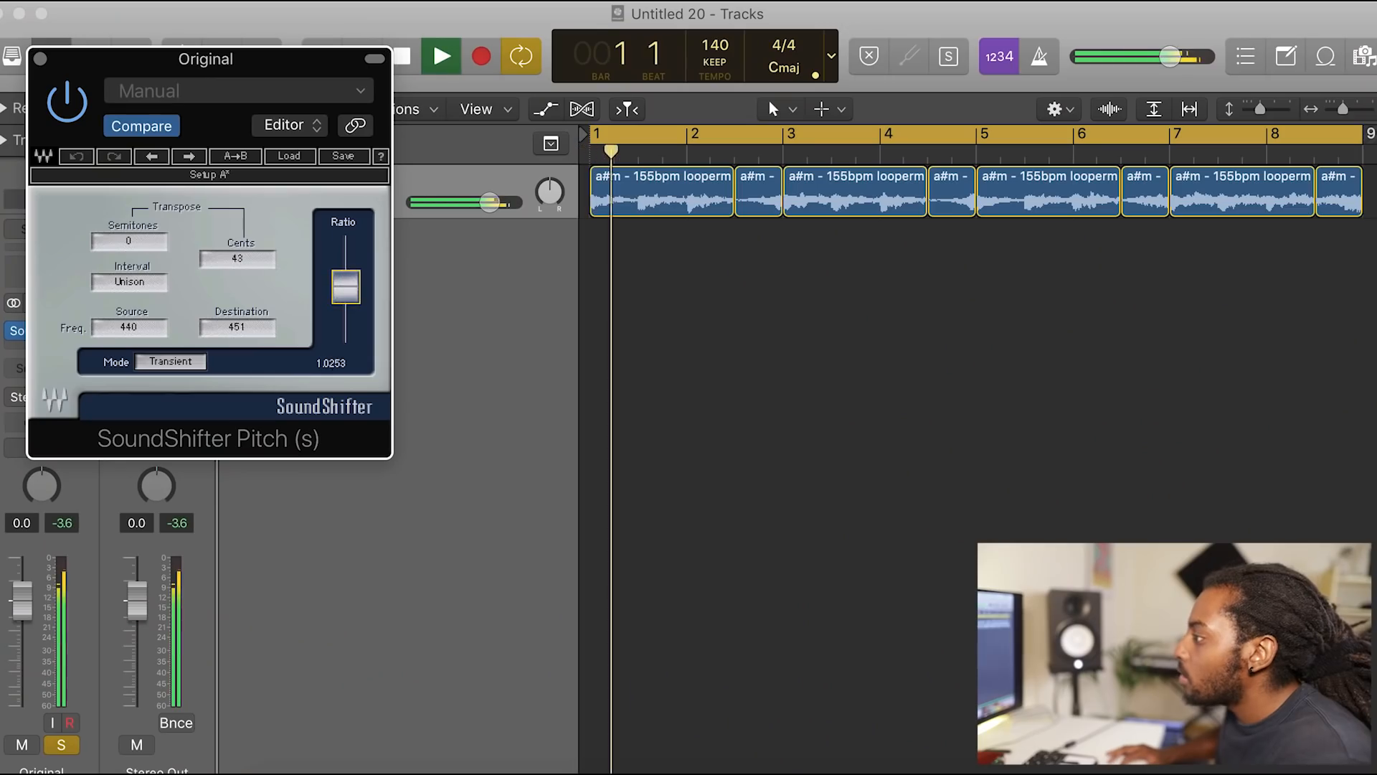
# Step: Raise the SoundShifter Pitch ratio slightly on the Original track and close the plug-in window
pyautogui.moveTo(346, 290); pyautogui.dragTo(345, 288)
pyautogui.click(40, 58)
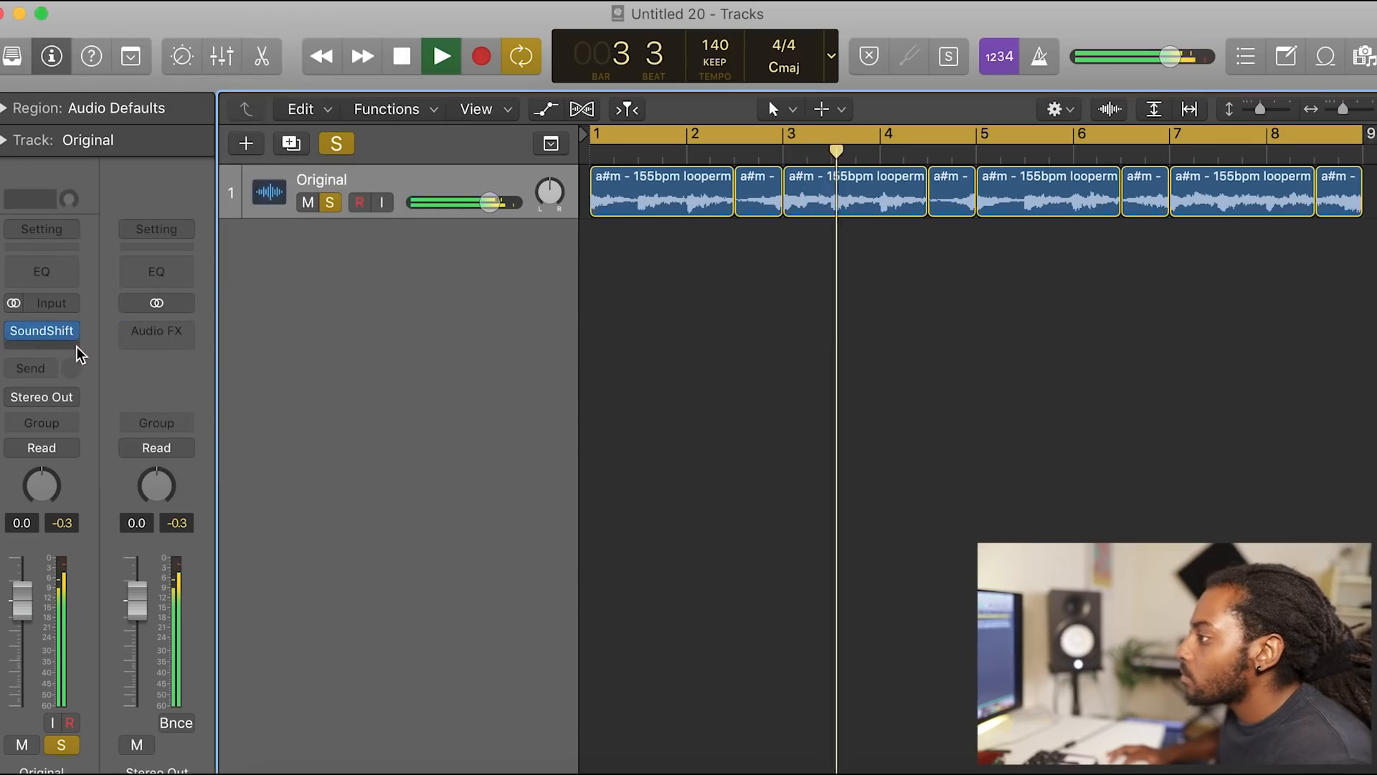
# Step: Insert RC-20 Retro Color after SoundShifter on the Original track and turn off its Noise module
pyautogui.click(74, 351)
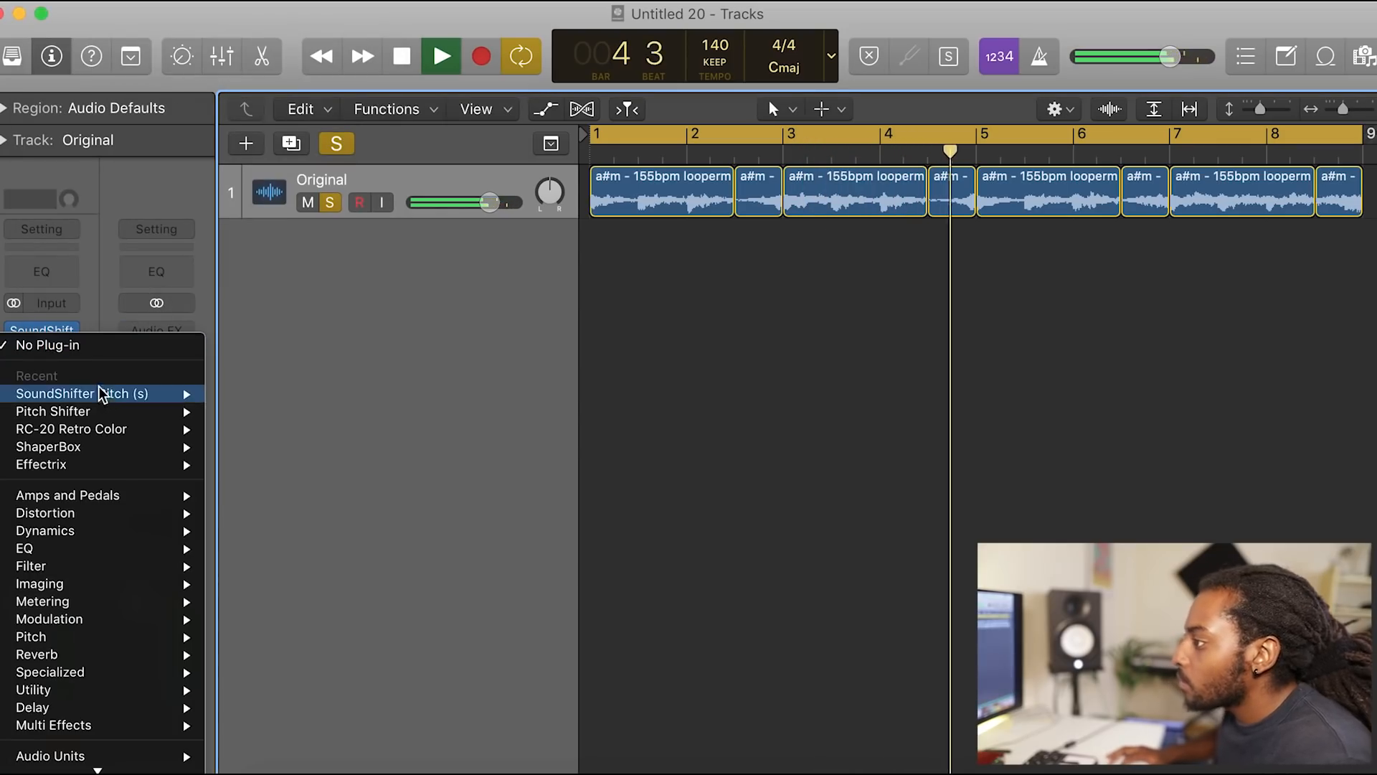
pyautogui.click(230, 429)
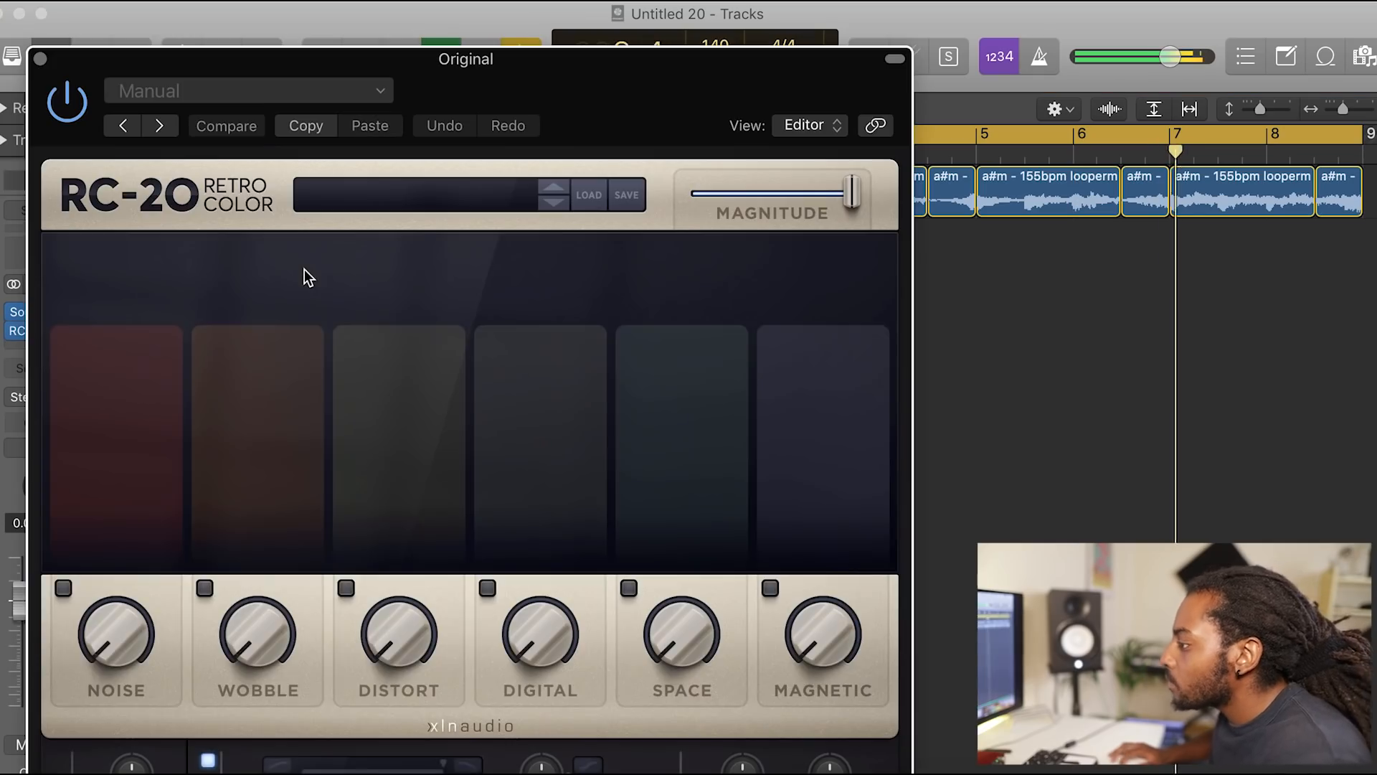
pyautogui.moveTo(83, 651)
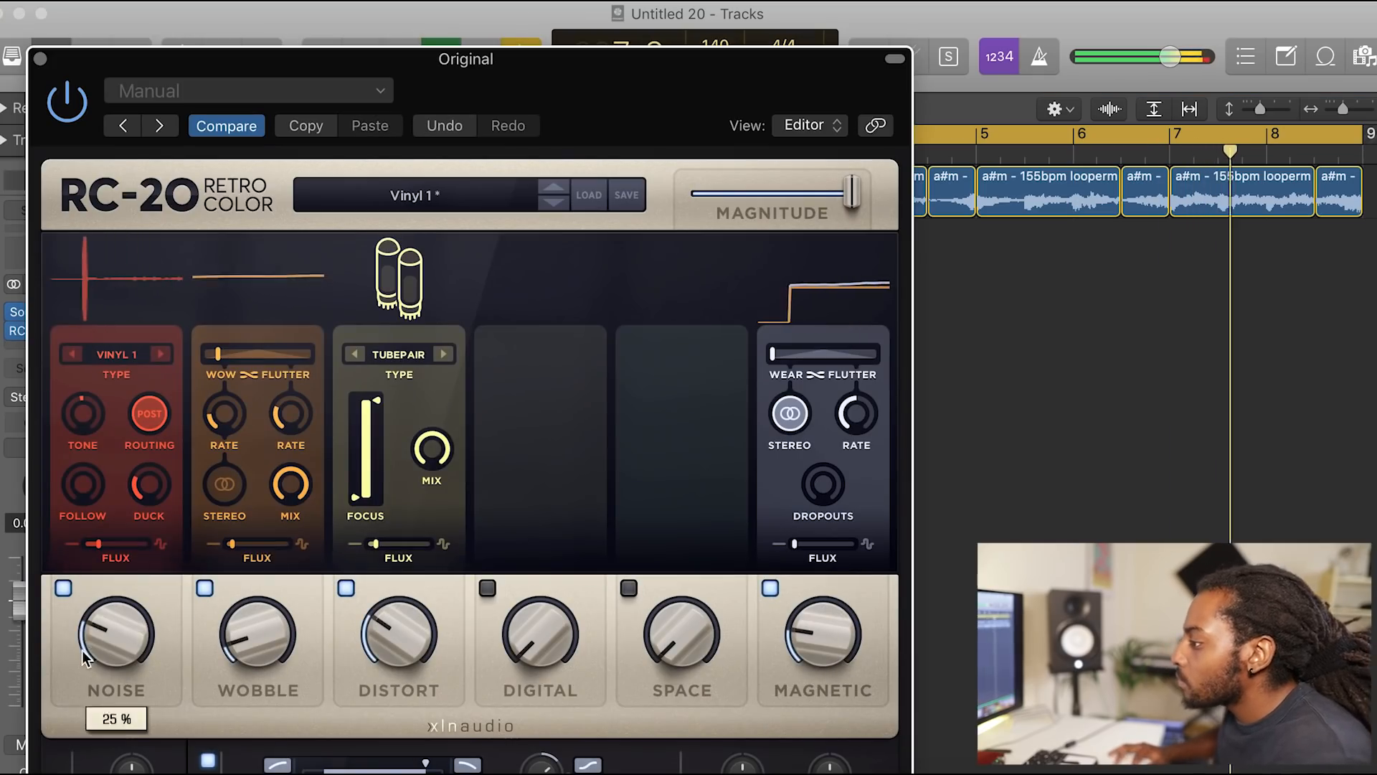
pyautogui.click(64, 588)
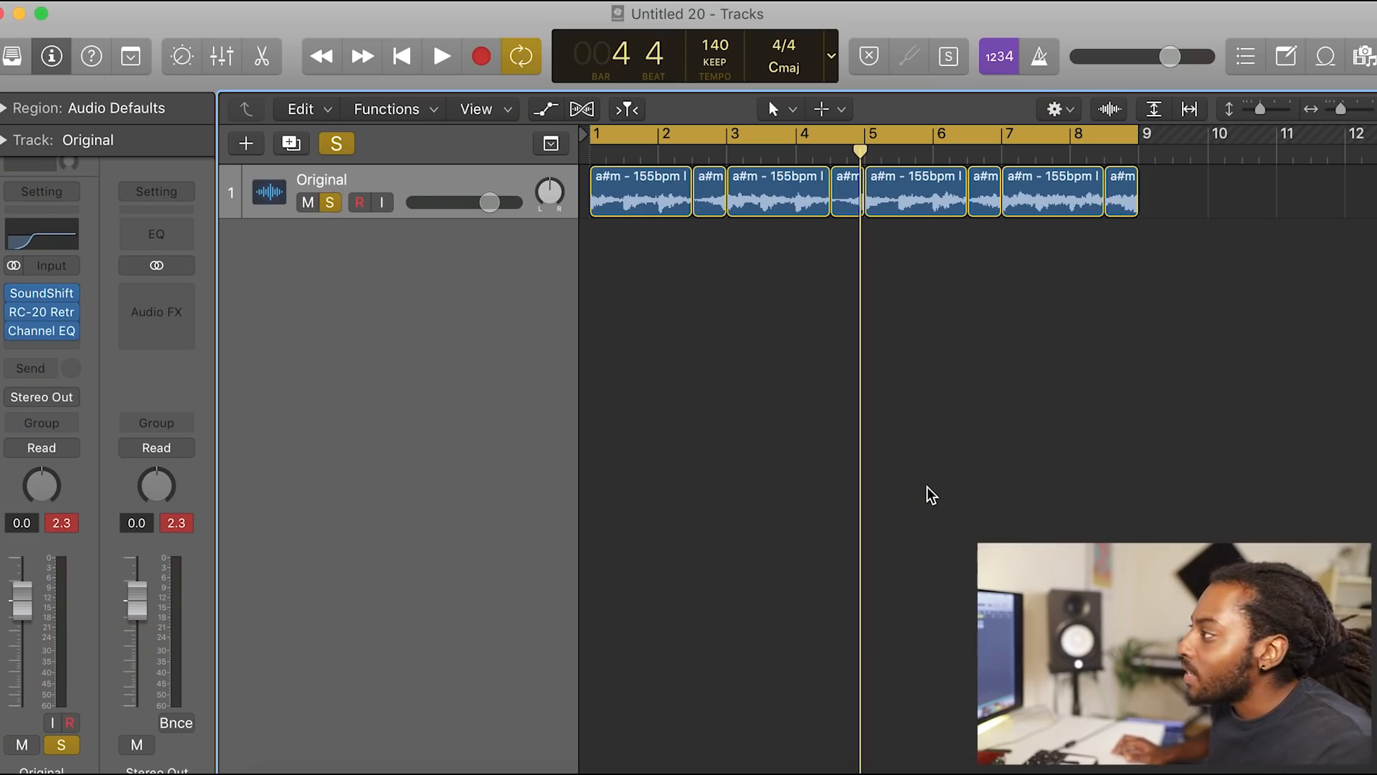
# Step: Start a Logic project import and choose the source project containing the drum tracks
pyautogui.click(162, 1)
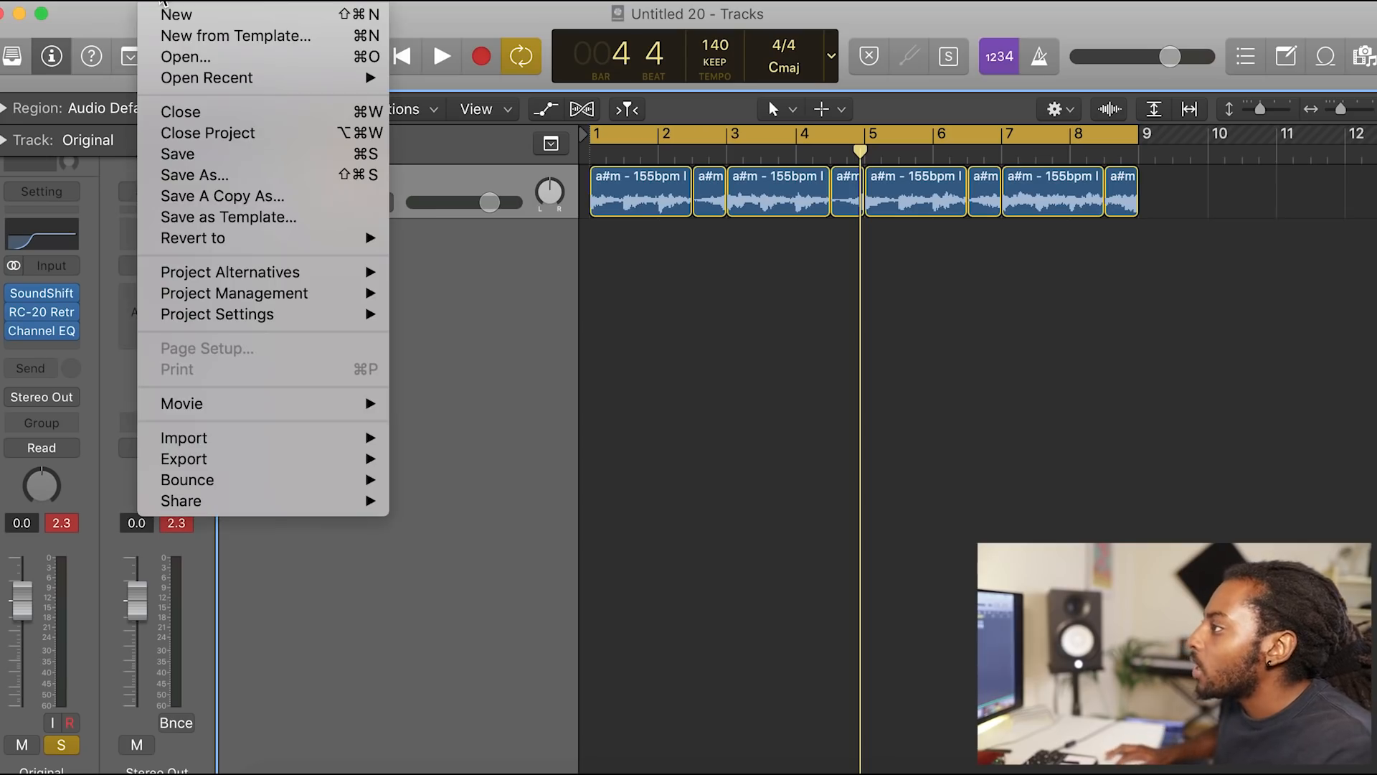
pyautogui.moveTo(276, 439)
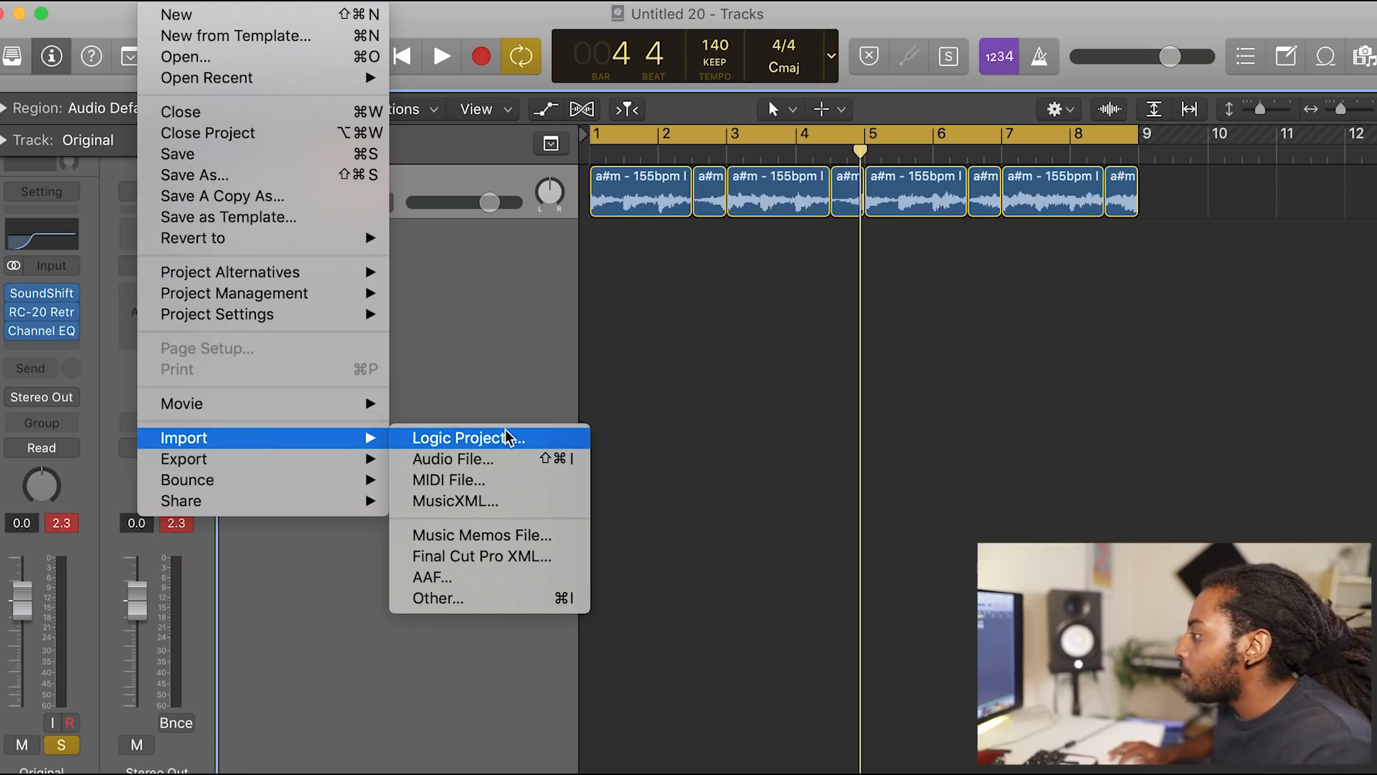
pyautogui.click(506, 436)
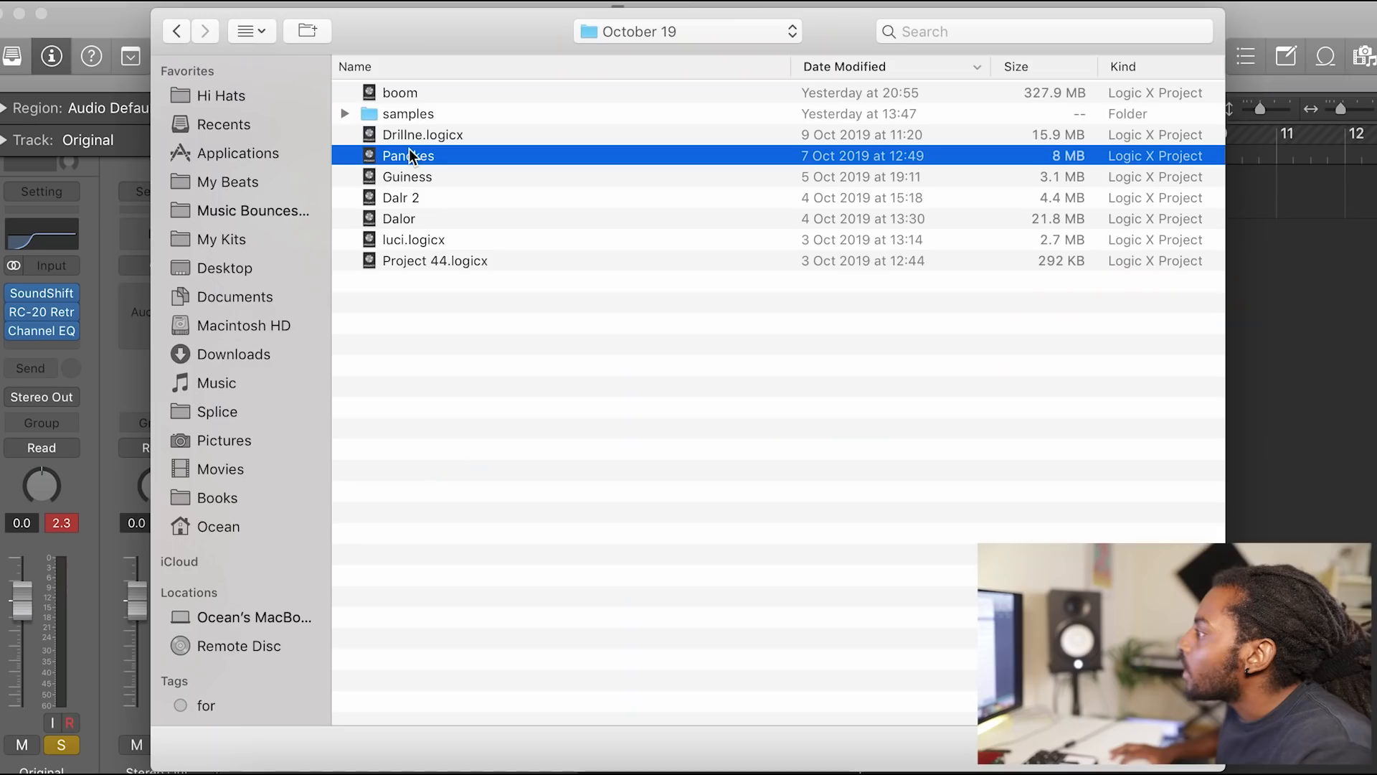
pyautogui.doubleClick(409, 152)
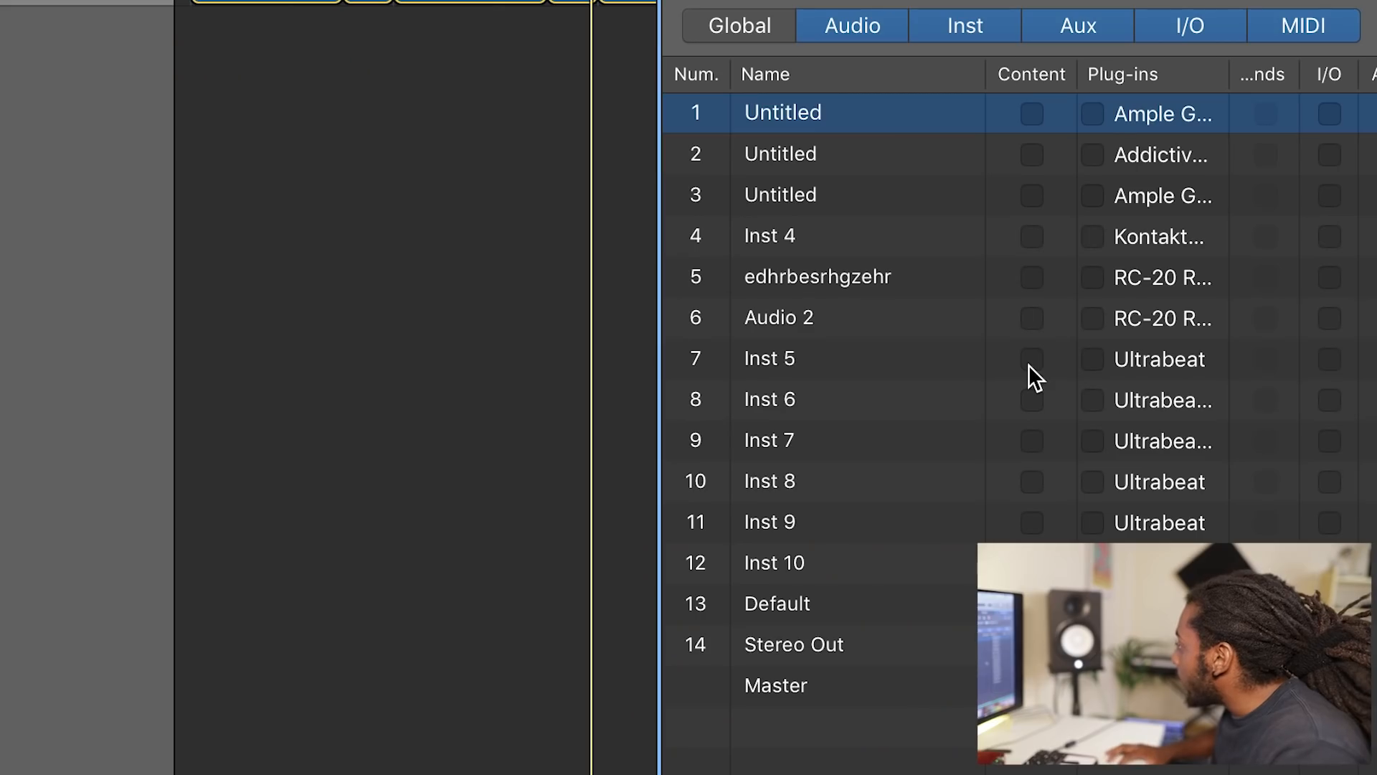
# Step: Mark the content and plug-ins of Inst 5, Inst 6, Inst 7, Inst 8 and Inst 9 for import
pyautogui.click(1031, 359)
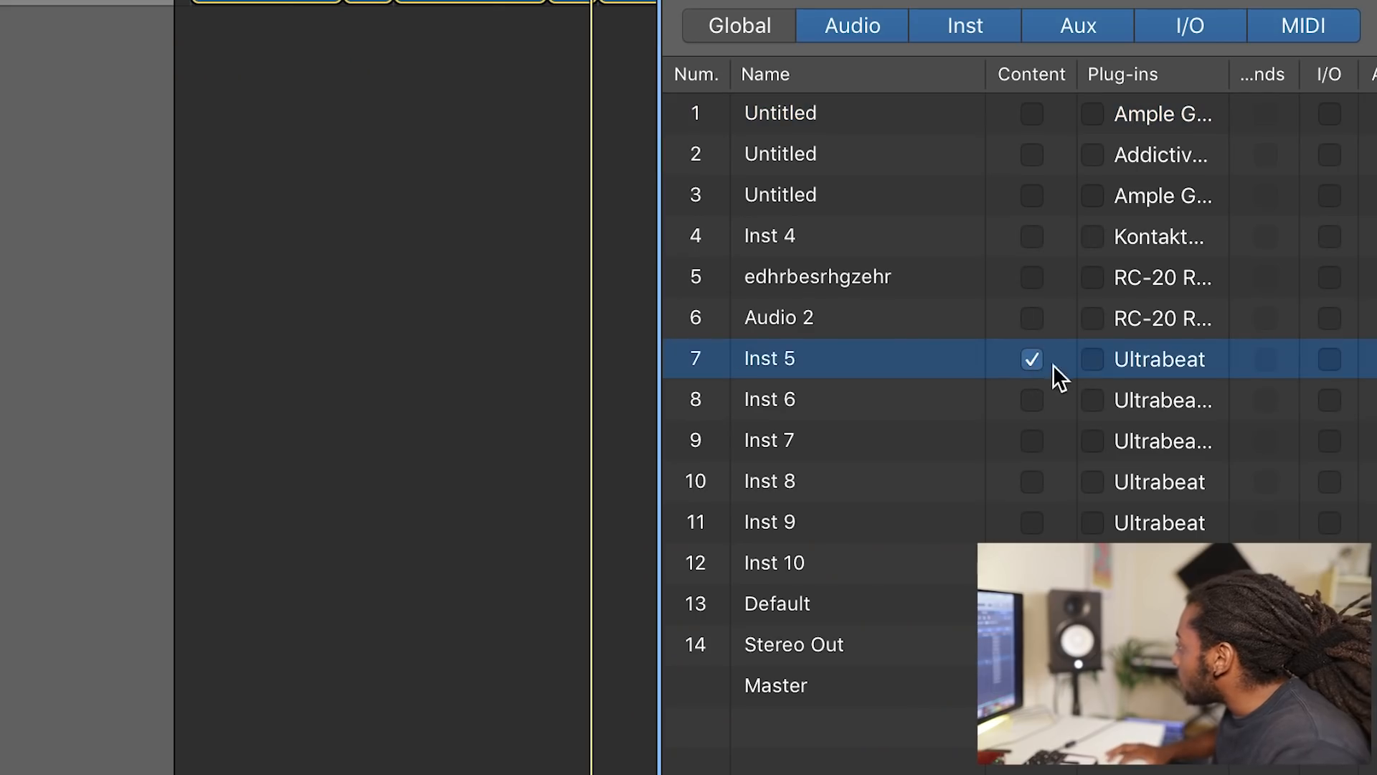
pyautogui.click(1032, 399)
pyautogui.click(1092, 400)
pyautogui.click(1032, 441)
pyautogui.click(1092, 440)
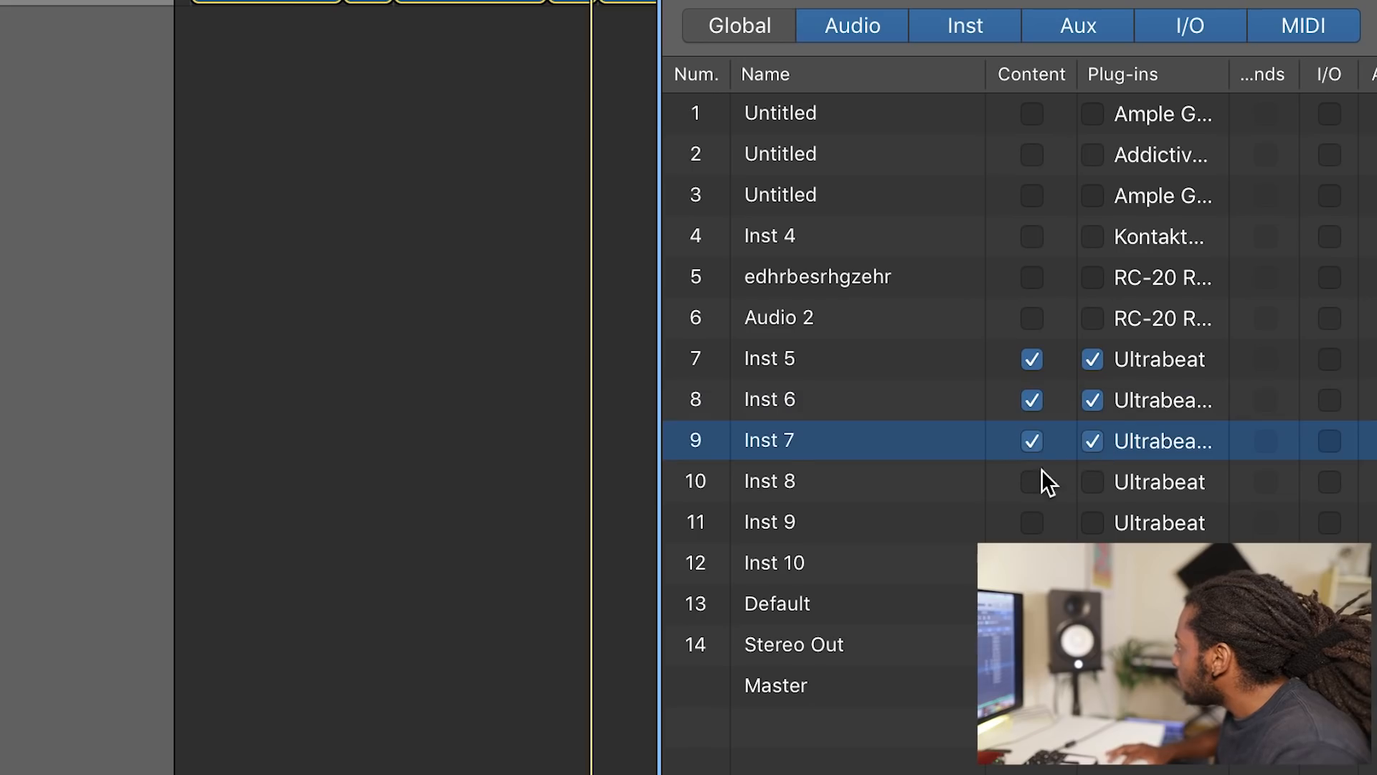
pyautogui.click(1031, 481)
pyautogui.click(1092, 481)
pyautogui.click(1032, 522)
pyautogui.click(1092, 523)
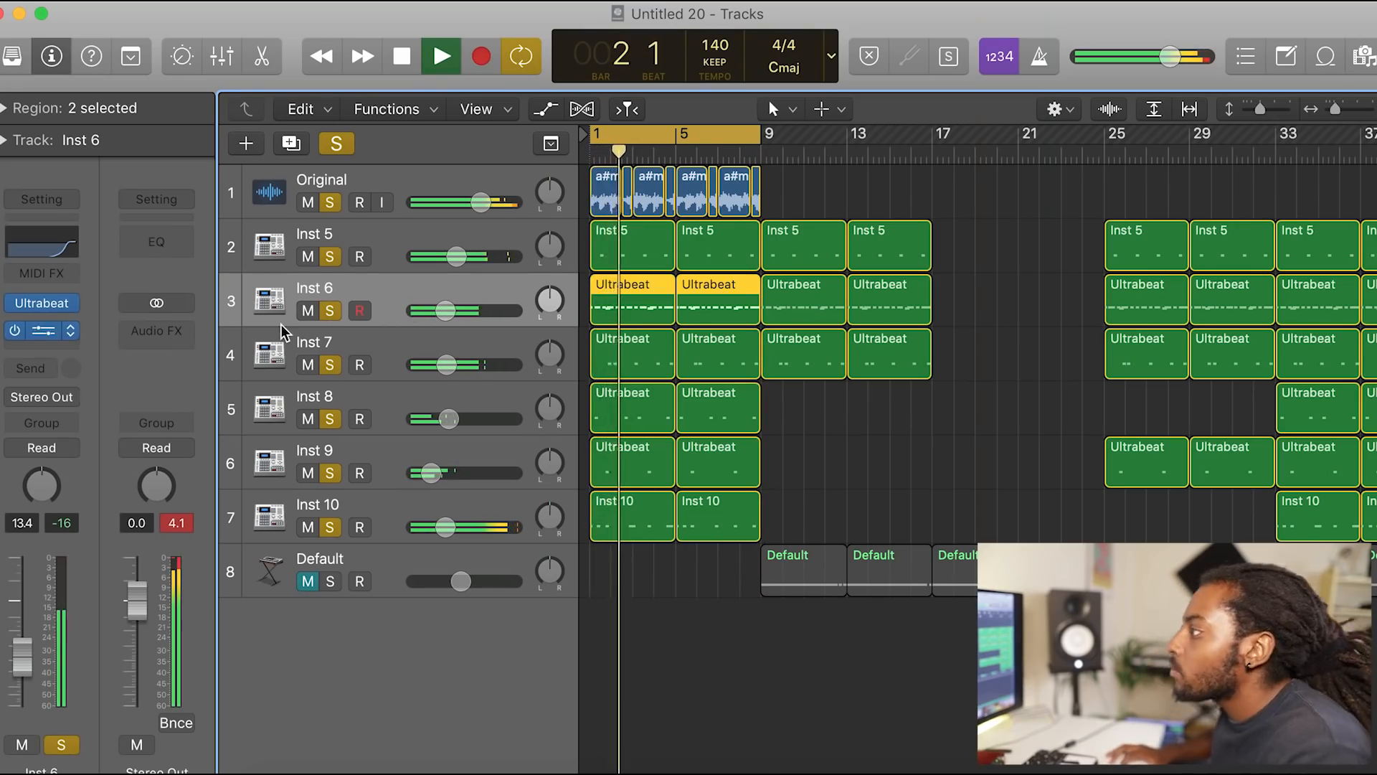
# Step: Open the equalizer on the Inst 6 track and adjust its curve
pyautogui.click(42, 242)
pyautogui.moveTo(929, 357); pyautogui.dragTo(866, 369)
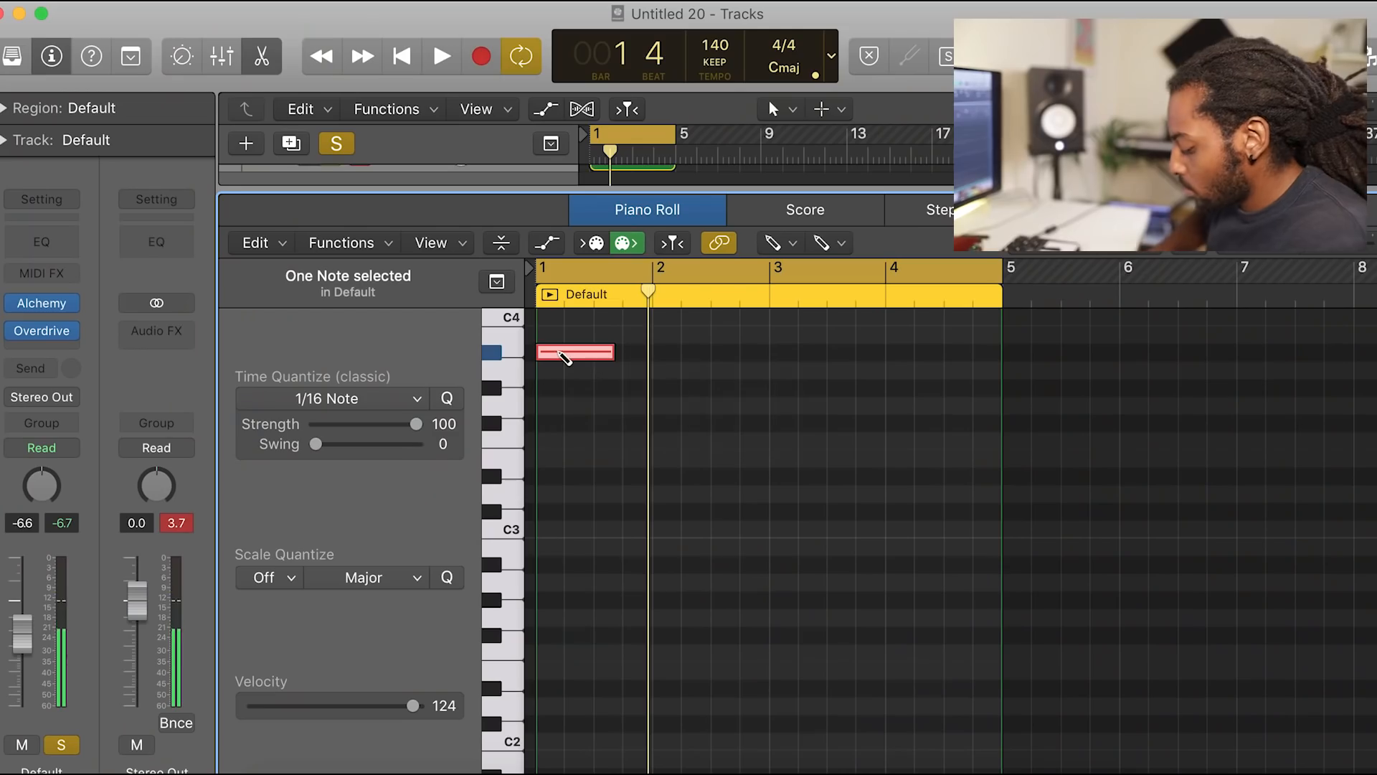
# Step: Transpose the selected note in the Default region down an octave and play the beat
pyautogui.hotkey('shift', 'alt', 'Down')
pyautogui.press('space')
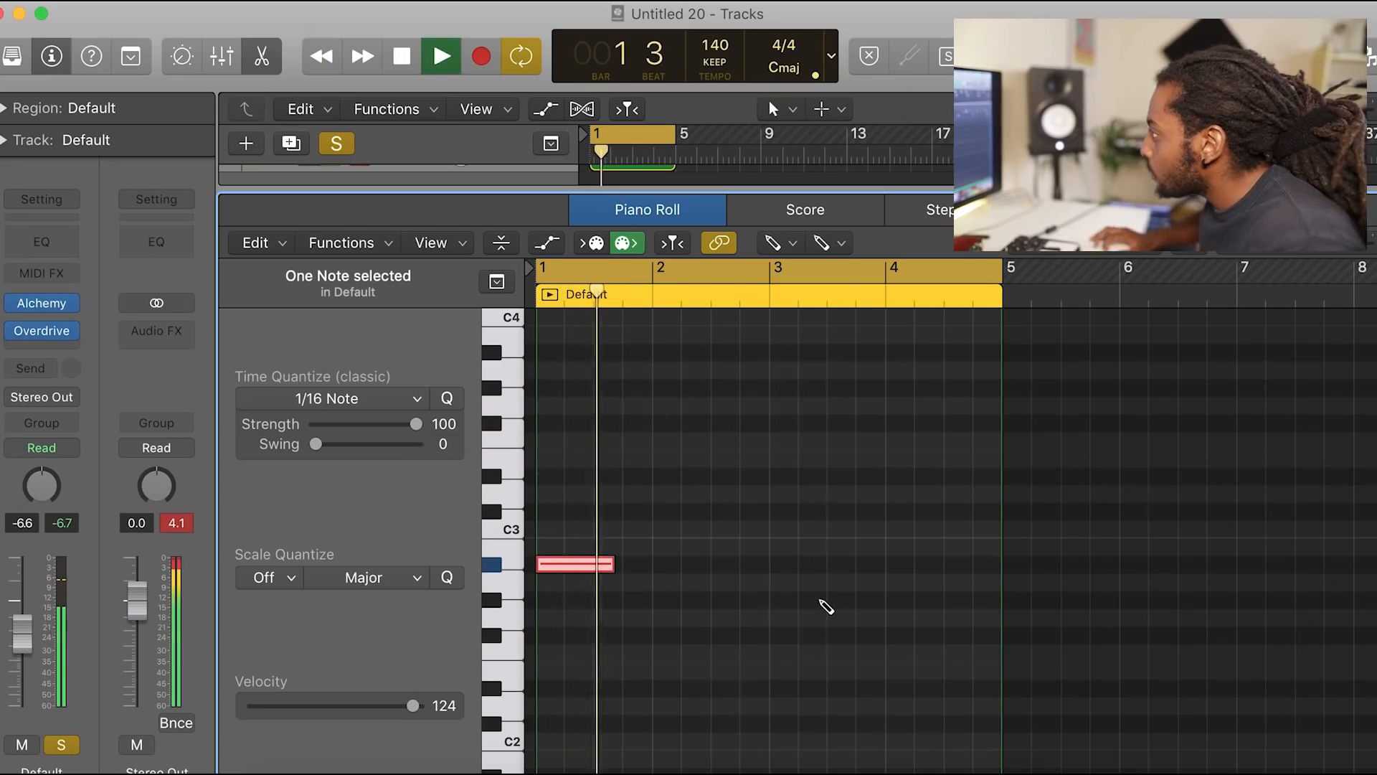
# Step: Reopen the Default region's piano roll and add more bass notes at the existing note's pitch, starting at bar 3
pyautogui.click(264, 58)
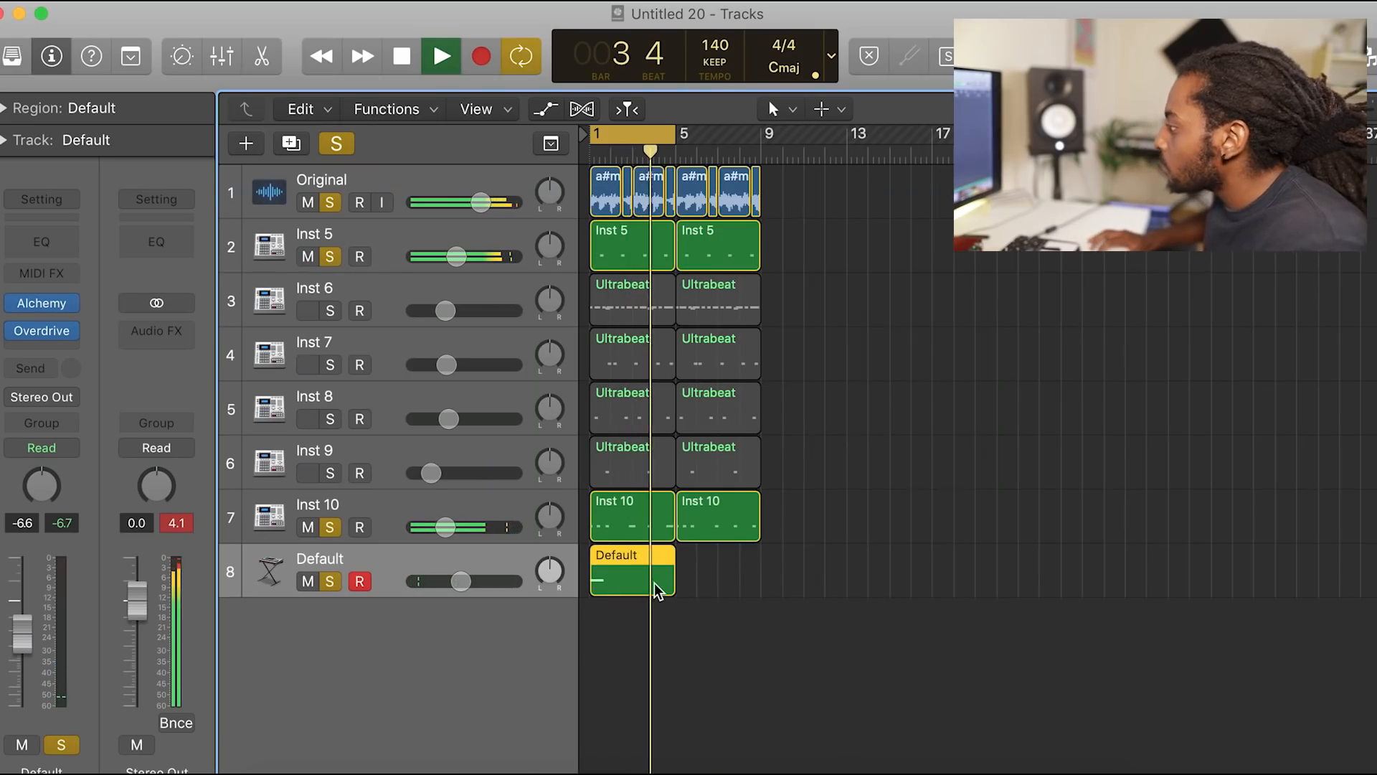
pyautogui.doubleClick(657, 590)
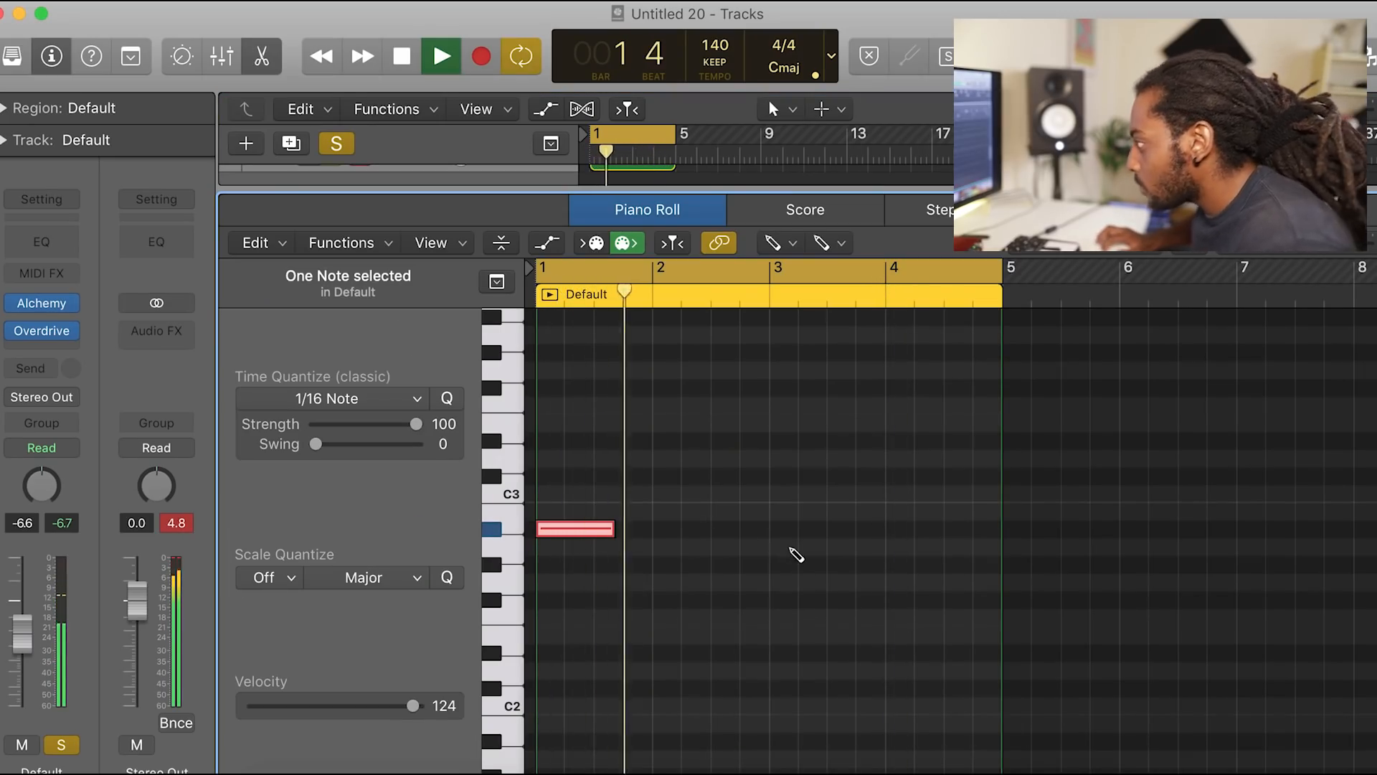
pyautogui.click(777, 529)
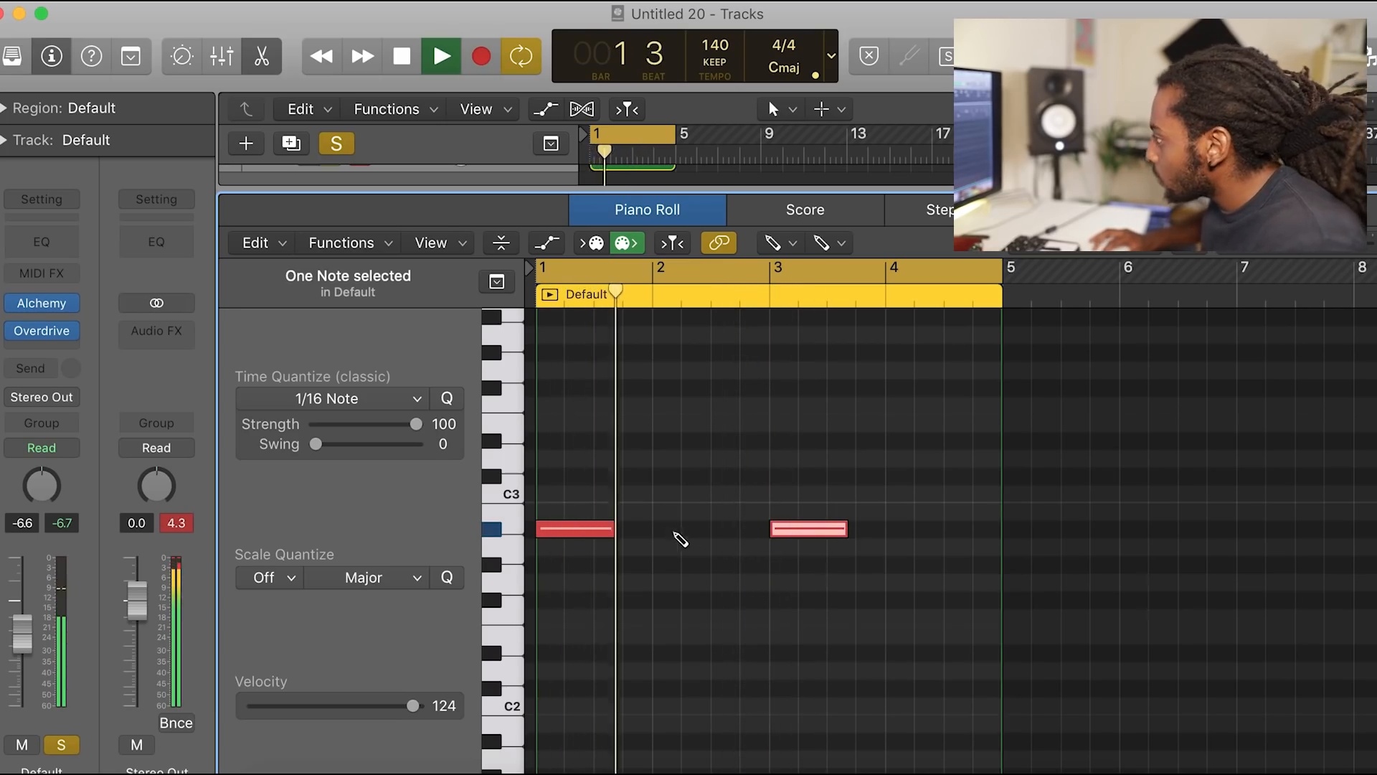
pyautogui.click(628, 530)
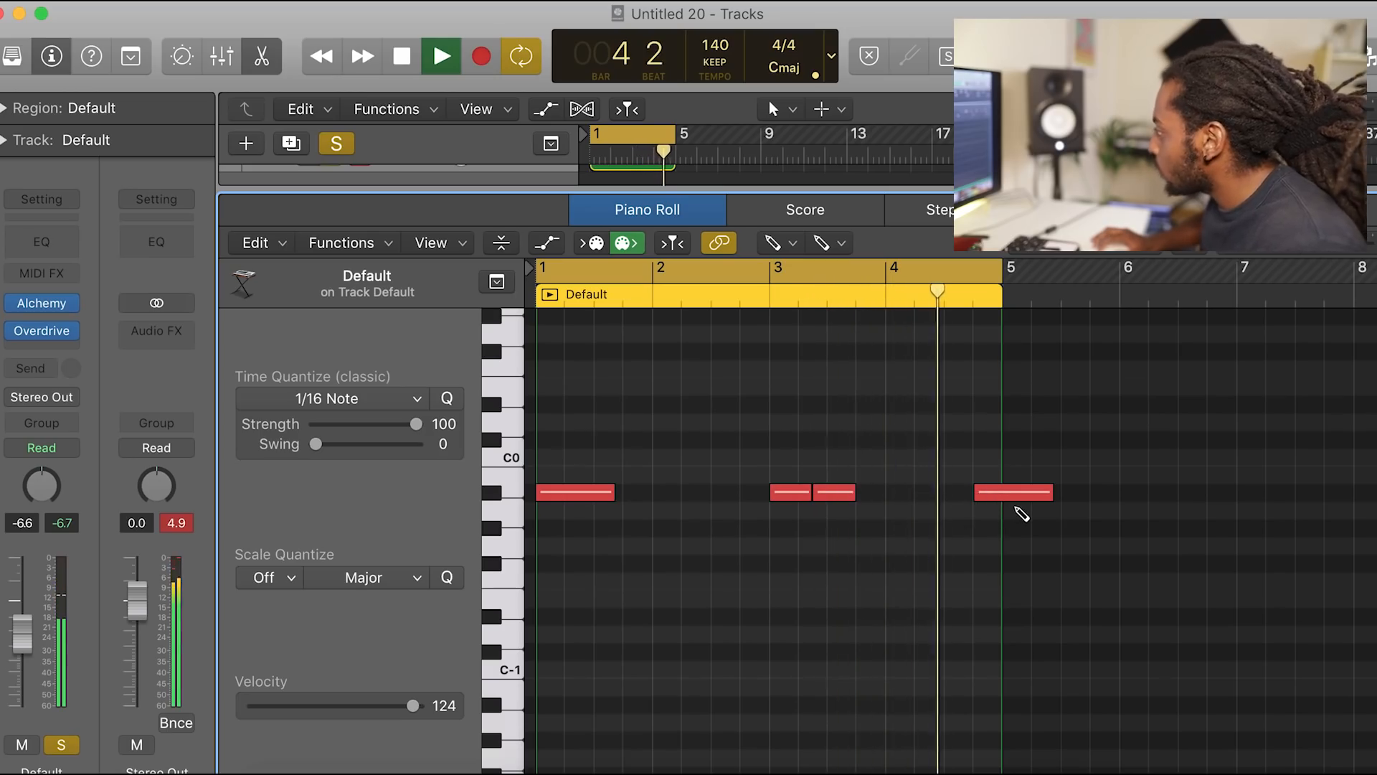
# Step: Shorten the last bass note to end at bar 5 and make all four notes legato so each reaches the next
pyautogui.moveTo(1048, 494); pyautogui.dragTo(1005, 498)
pyautogui.press('super+a')
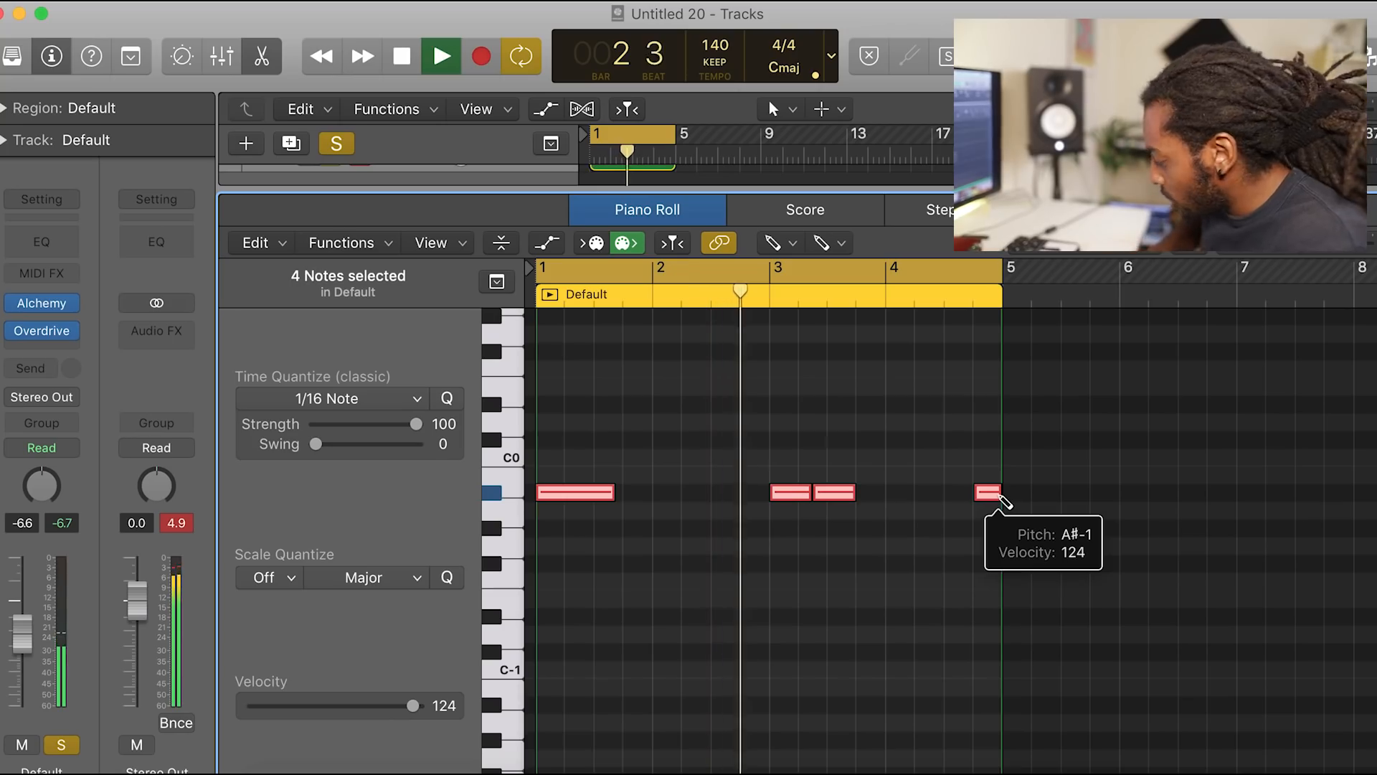
pyautogui.hotkey('shift', 'l')
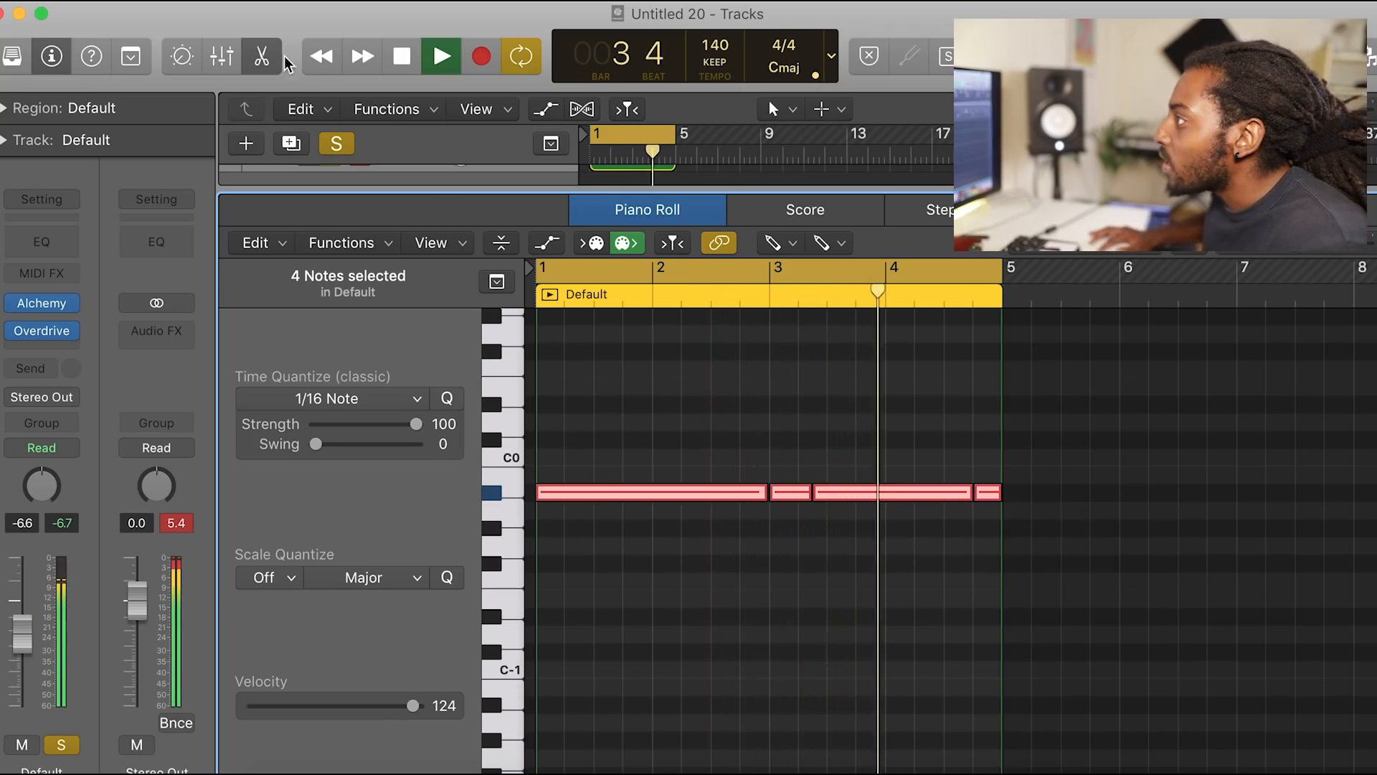
# Step: Close the piano roll, turn off all track solos and repeat the Default region once, from bar 5 to bar 9
pyautogui.press('e')
pyautogui.click(338, 143)
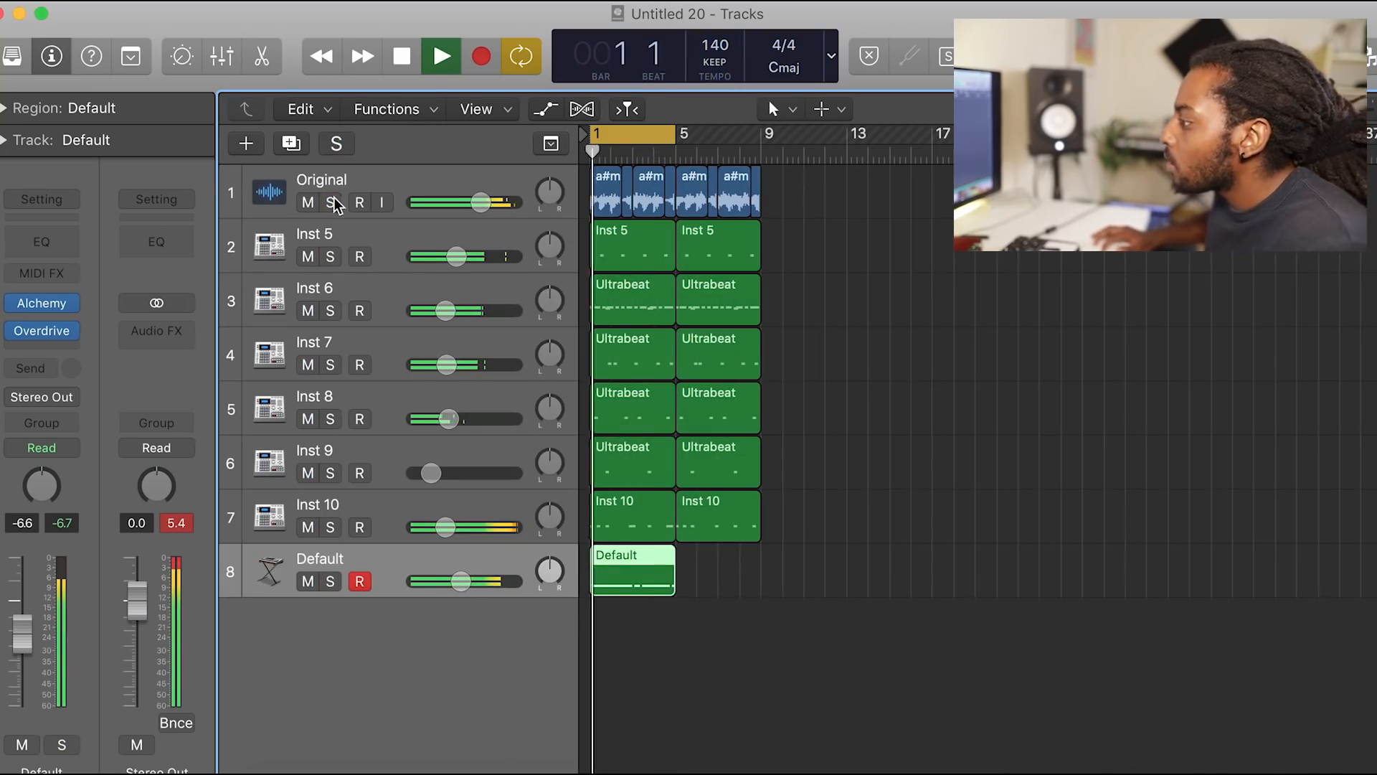
pyautogui.press('super+r')
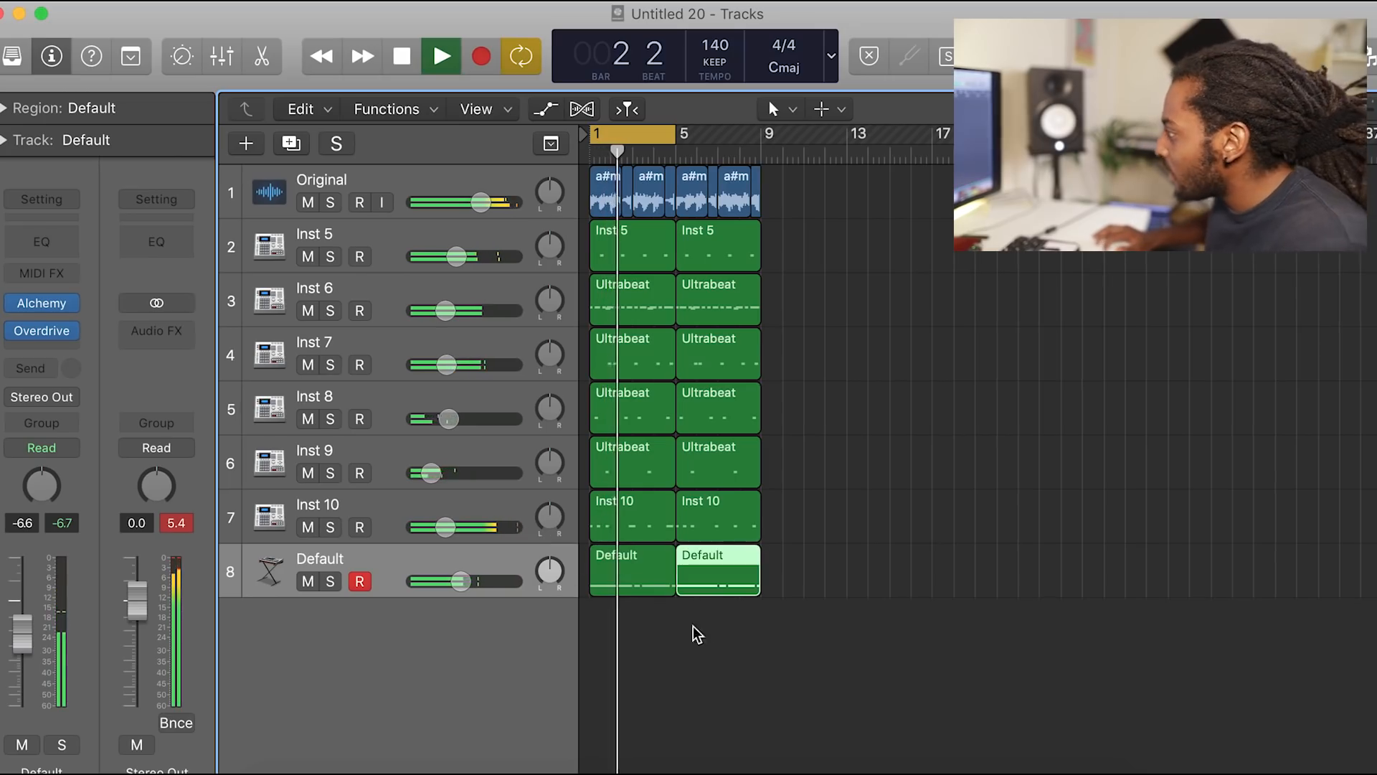
# Step: Solo the Original track, examine the channel strips and plug-ins in the mixer, and play the loop alone
pyautogui.click(331, 202)
pyautogui.press('space')
pyautogui.click(271, 203)
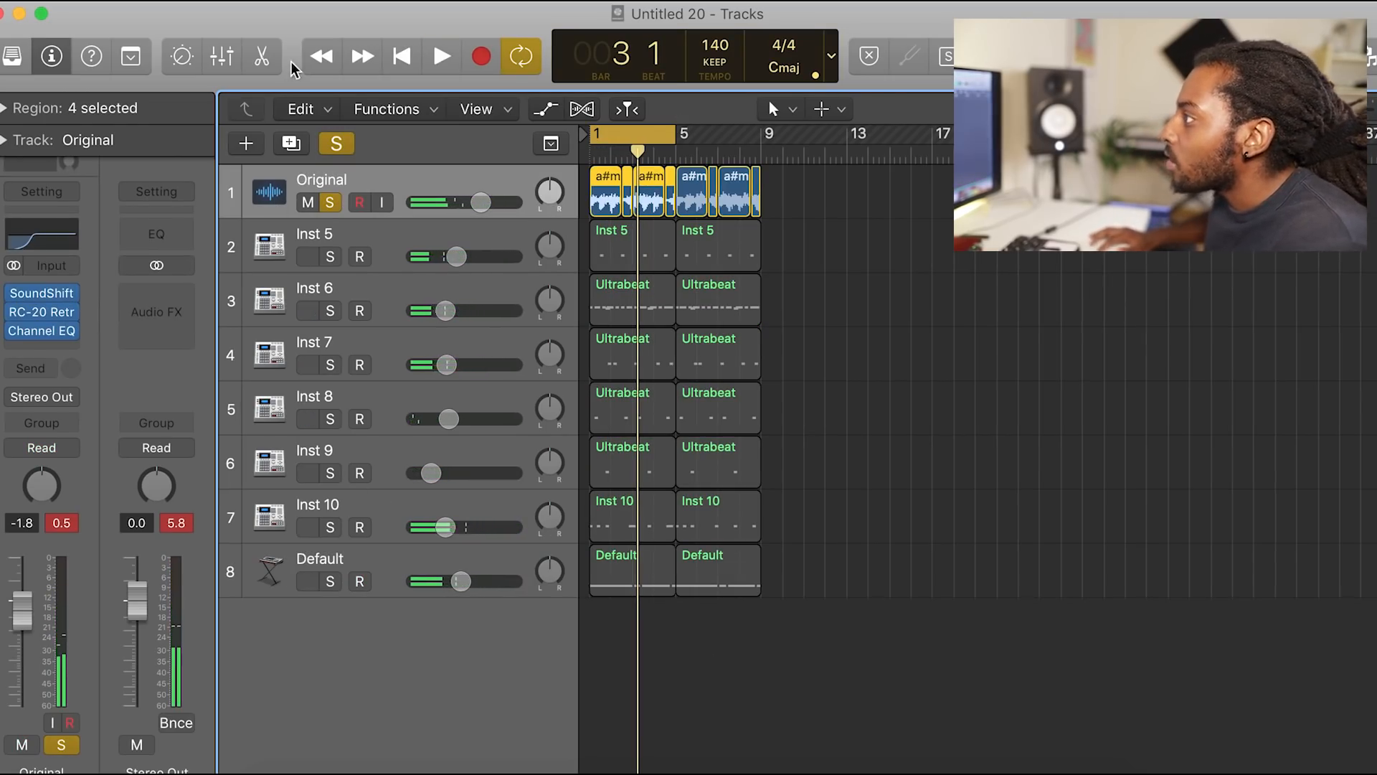
pyautogui.click(215, 57)
pyautogui.scroll(5, 600, 652)
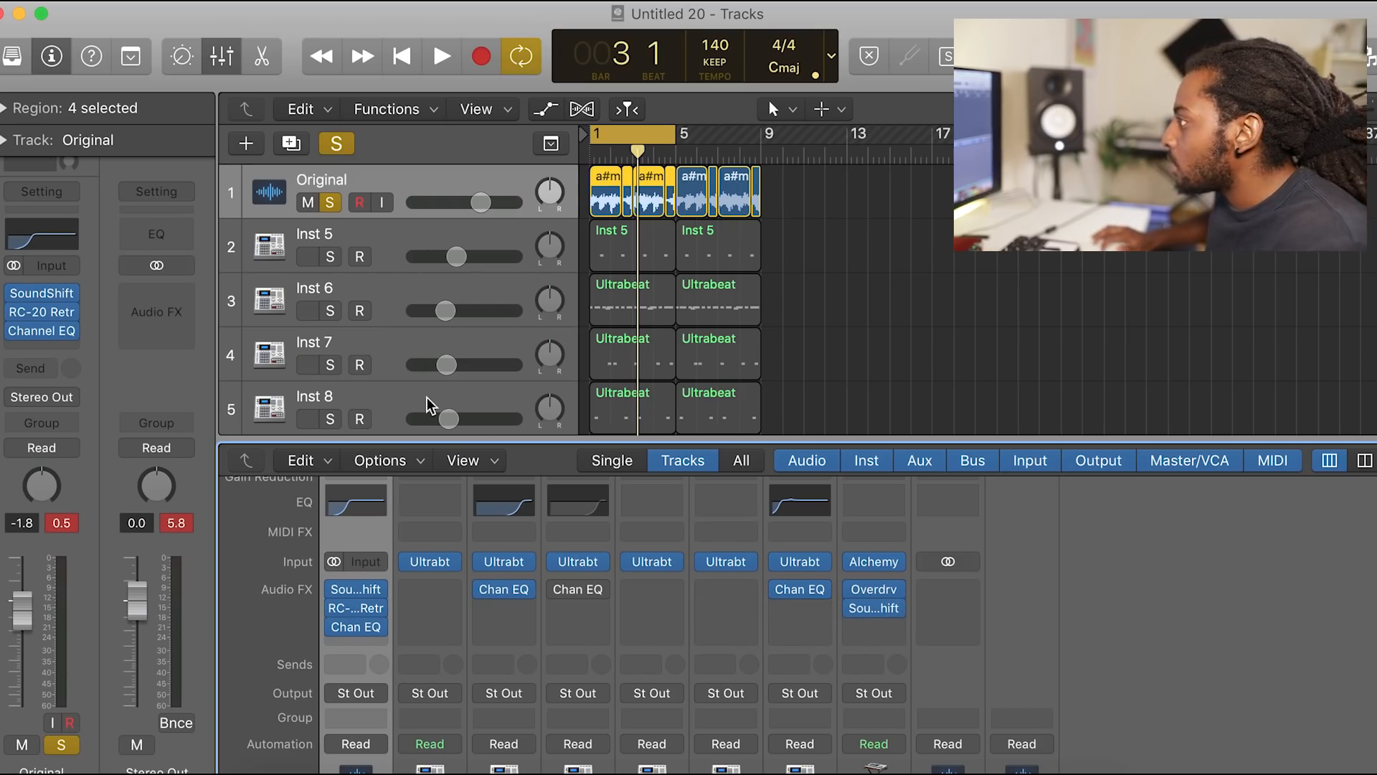
pyautogui.press('space')
pyautogui.click(222, 61)
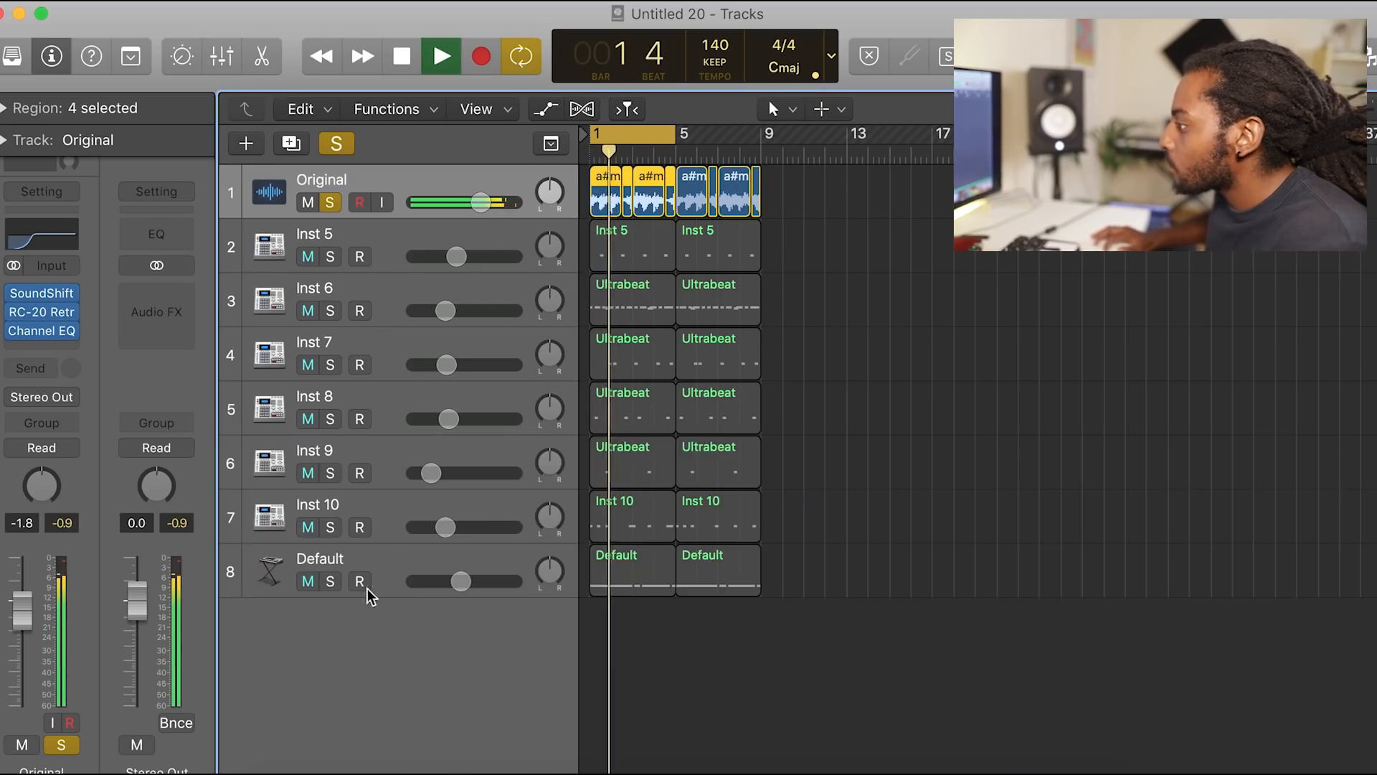
# Step: Add the Default bass track to the solo and listen to it together with the Original loop
pyautogui.click(331, 582)
pyautogui.moveTo(681, 530); pyautogui.dragTo(769, 538)
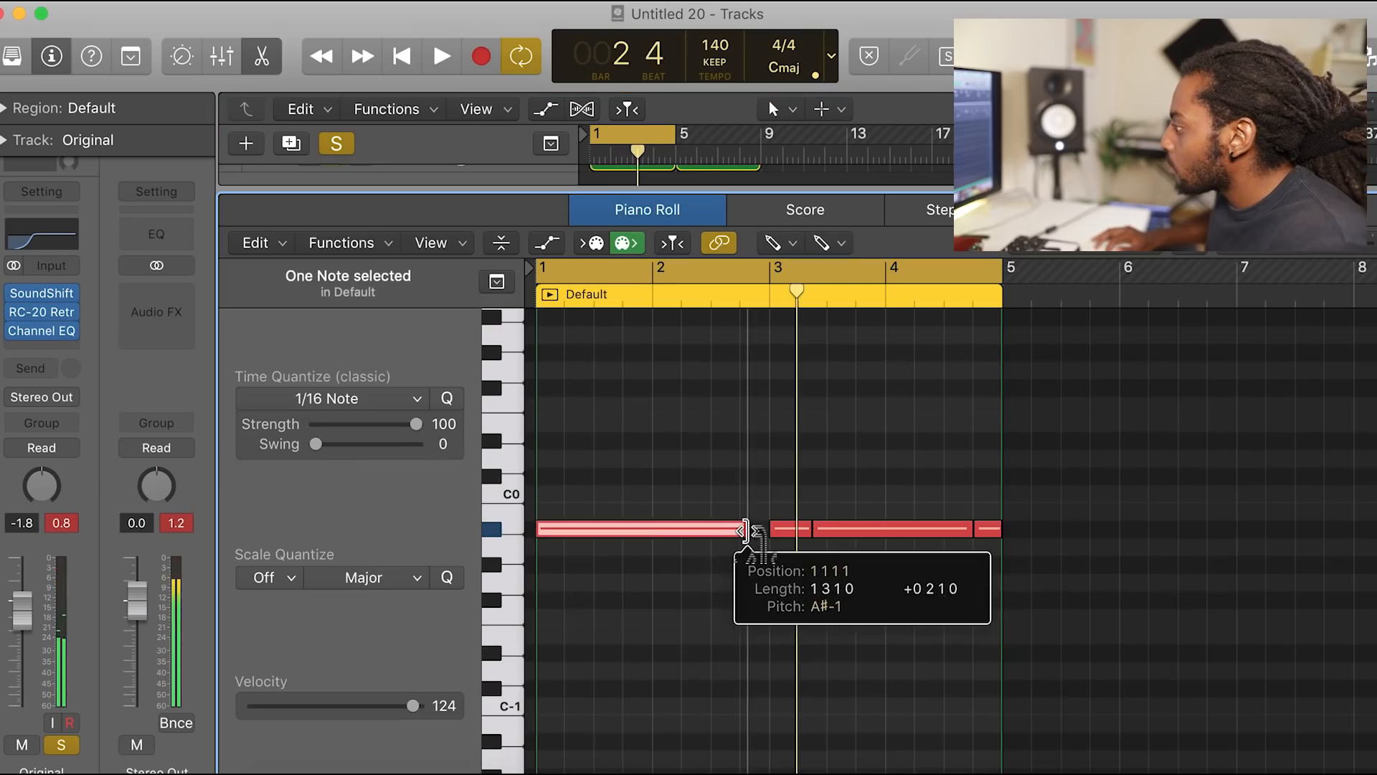
pyautogui.press('space')
# Step: Turn off all track solos and lower the Original track's volume to -2.2 dB during playback
pyautogui.click(337, 145)
pyautogui.click(263, 60)
pyautogui.click(834, 574)
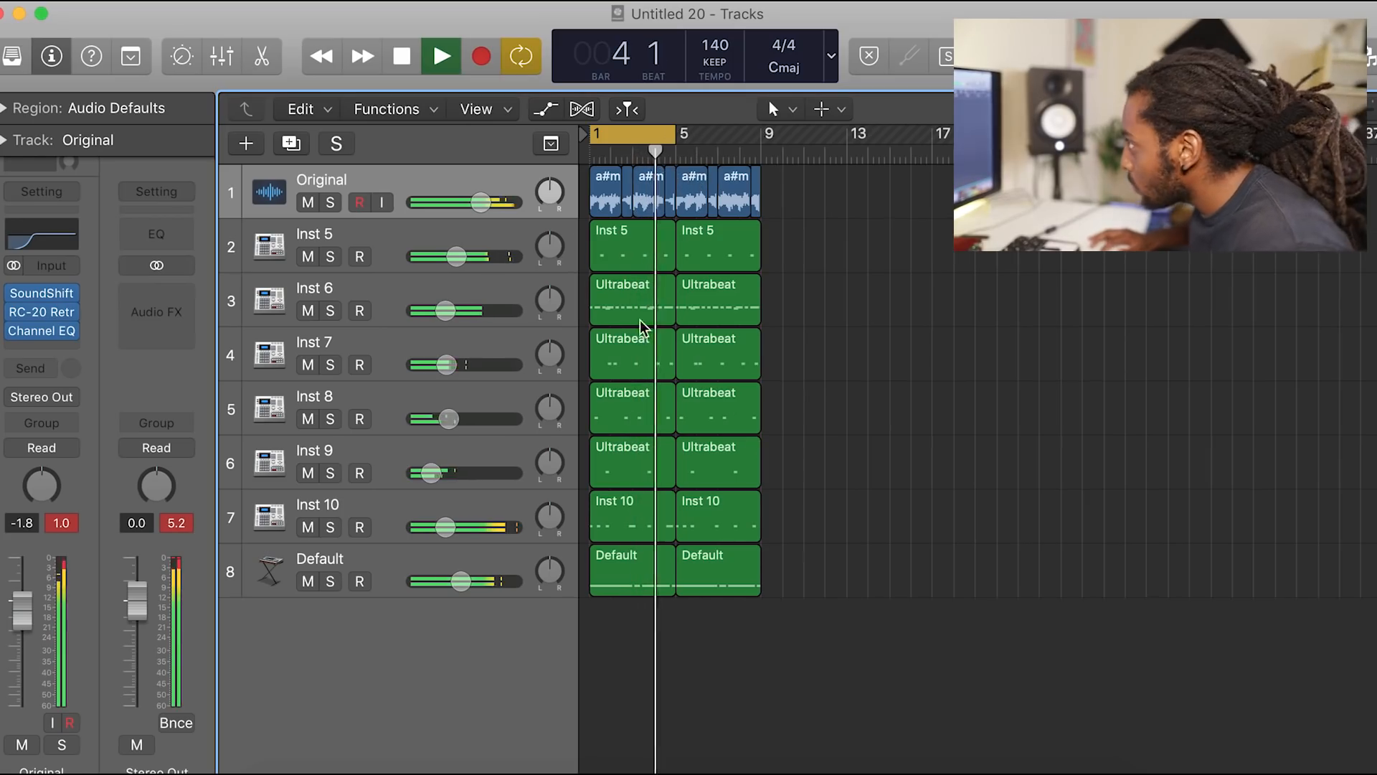
pyautogui.moveTo(493, 203); pyautogui.dragTo(478, 201)
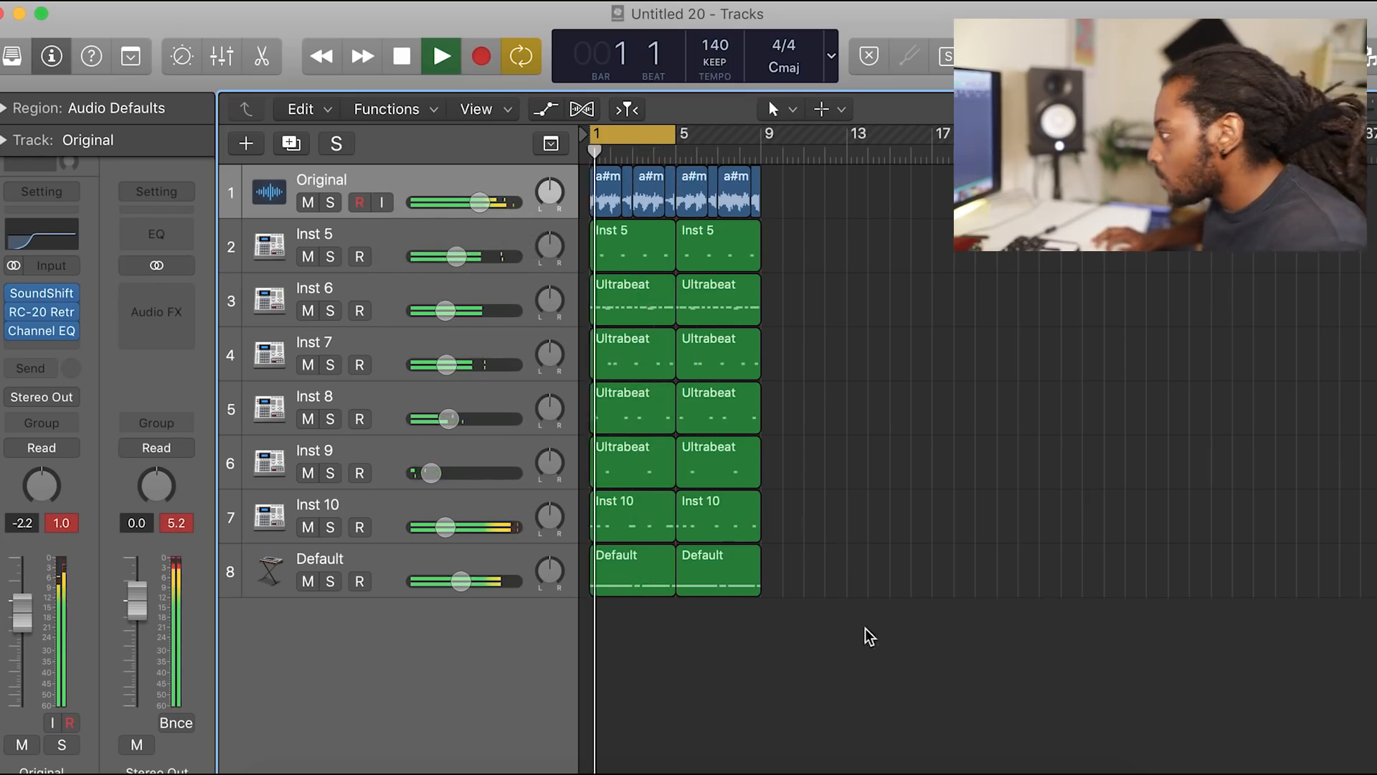